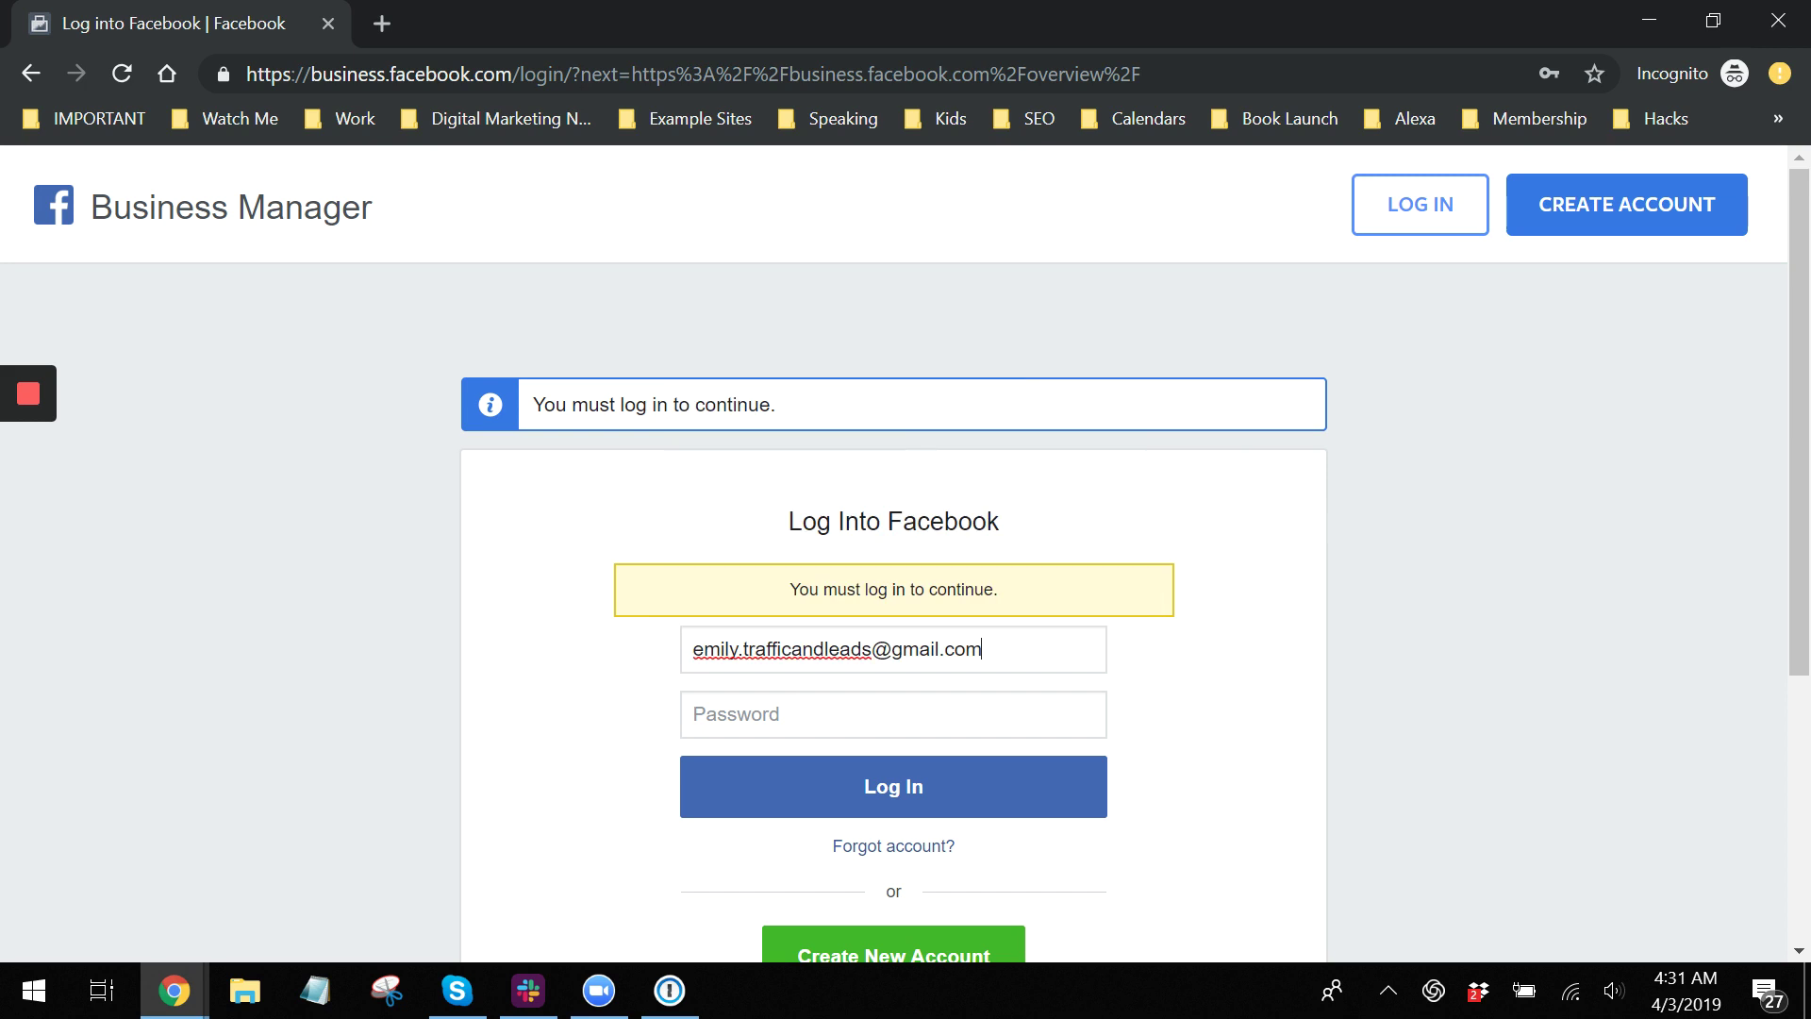
# Log in with the saved credentials and start creating a new Business Manager account.
pyautogui.click(885, 713)
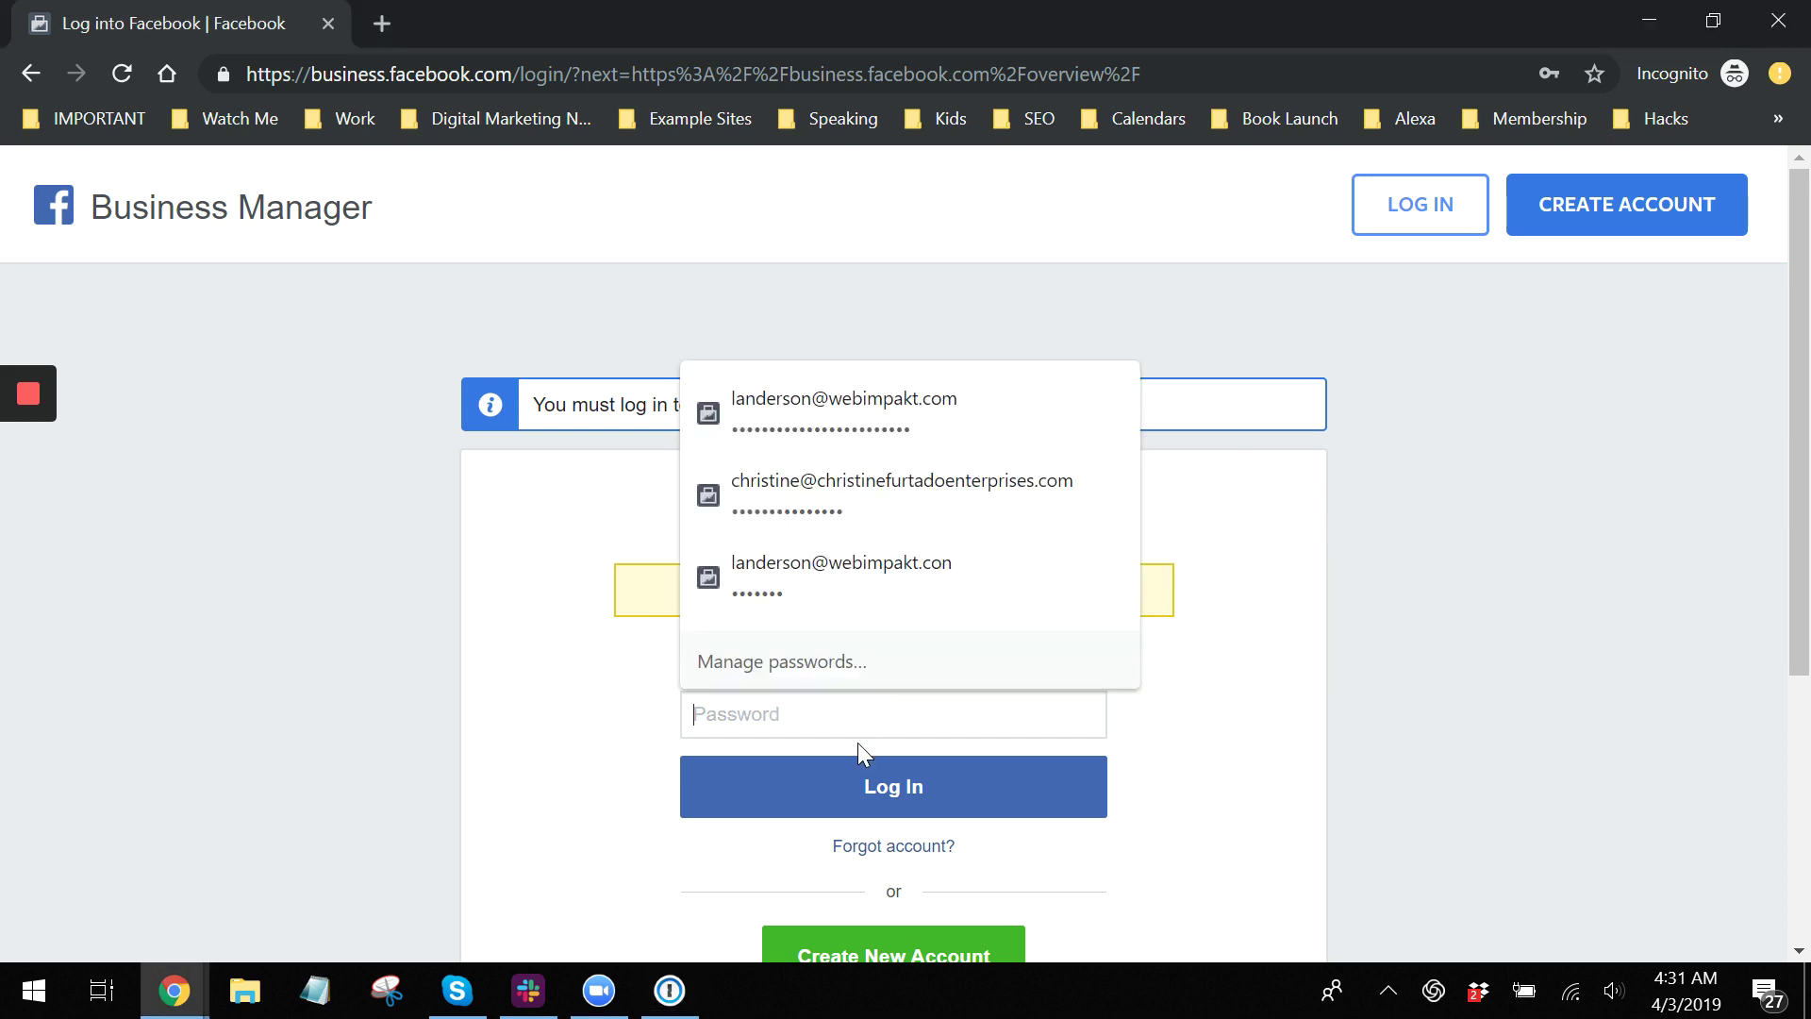
pyautogui.hotkey('ctrl', 'v')
pyautogui.click(905, 788)
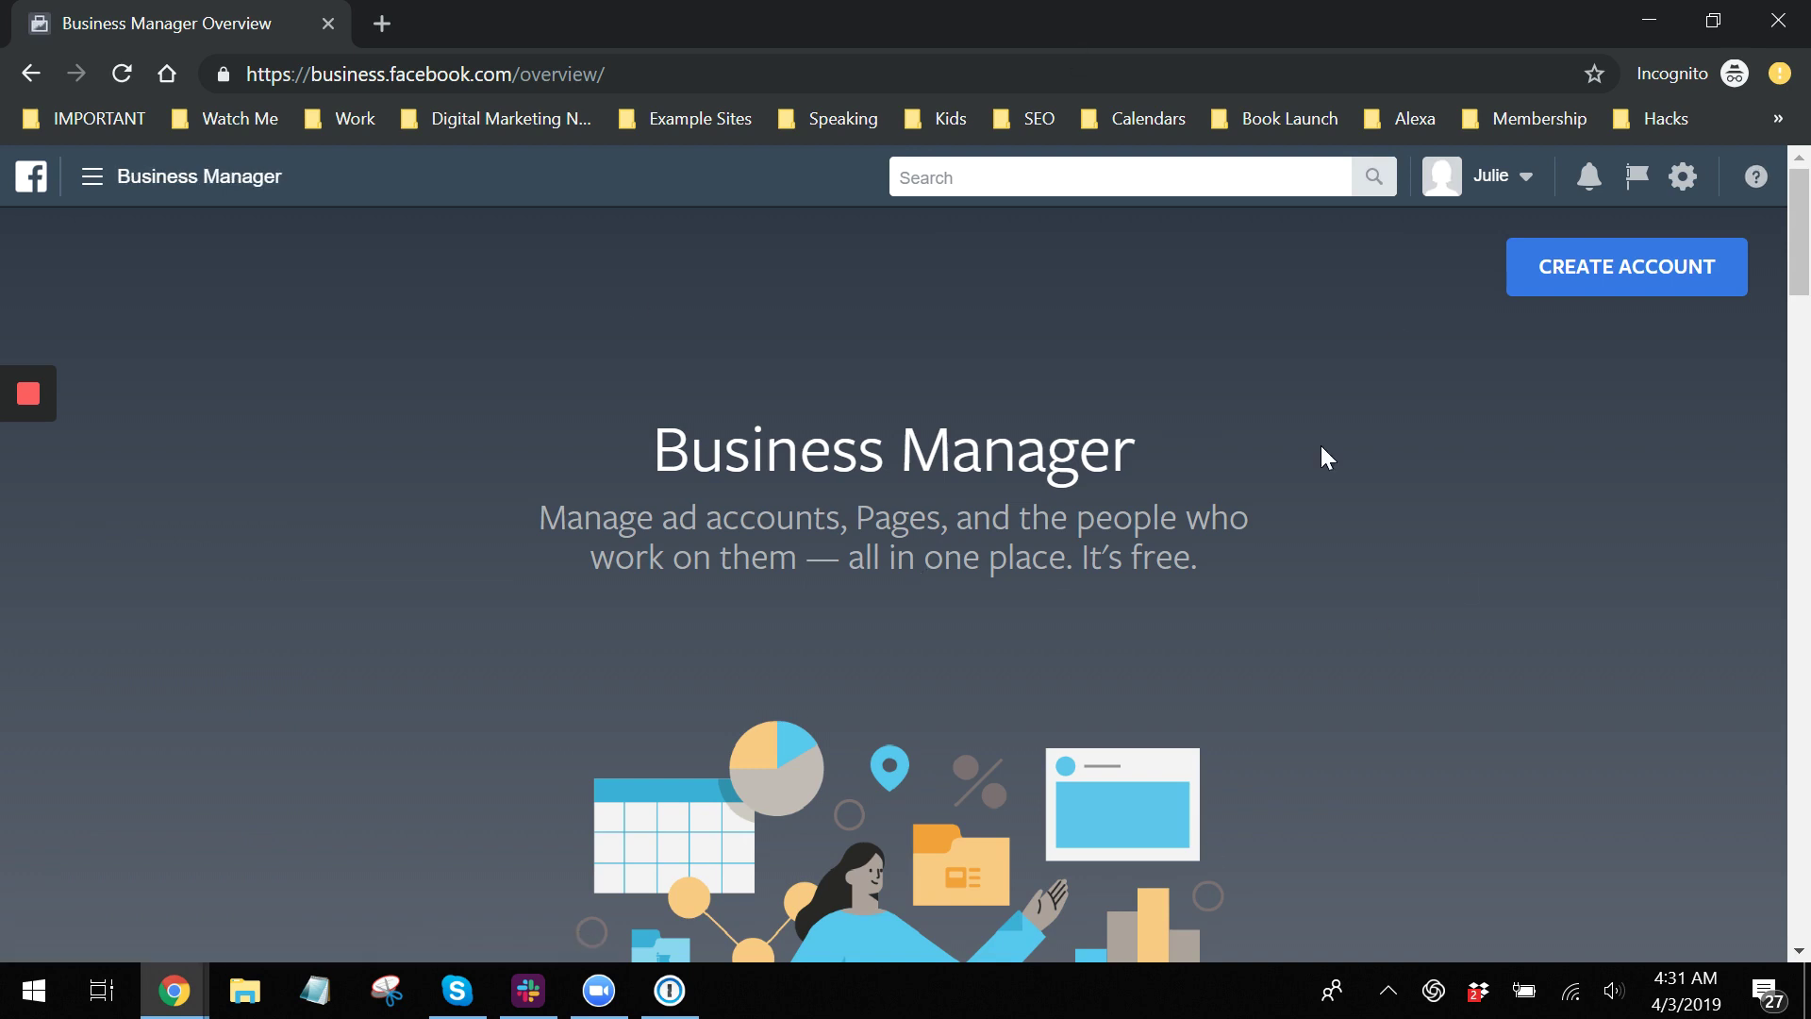
pyautogui.click(1585, 293)
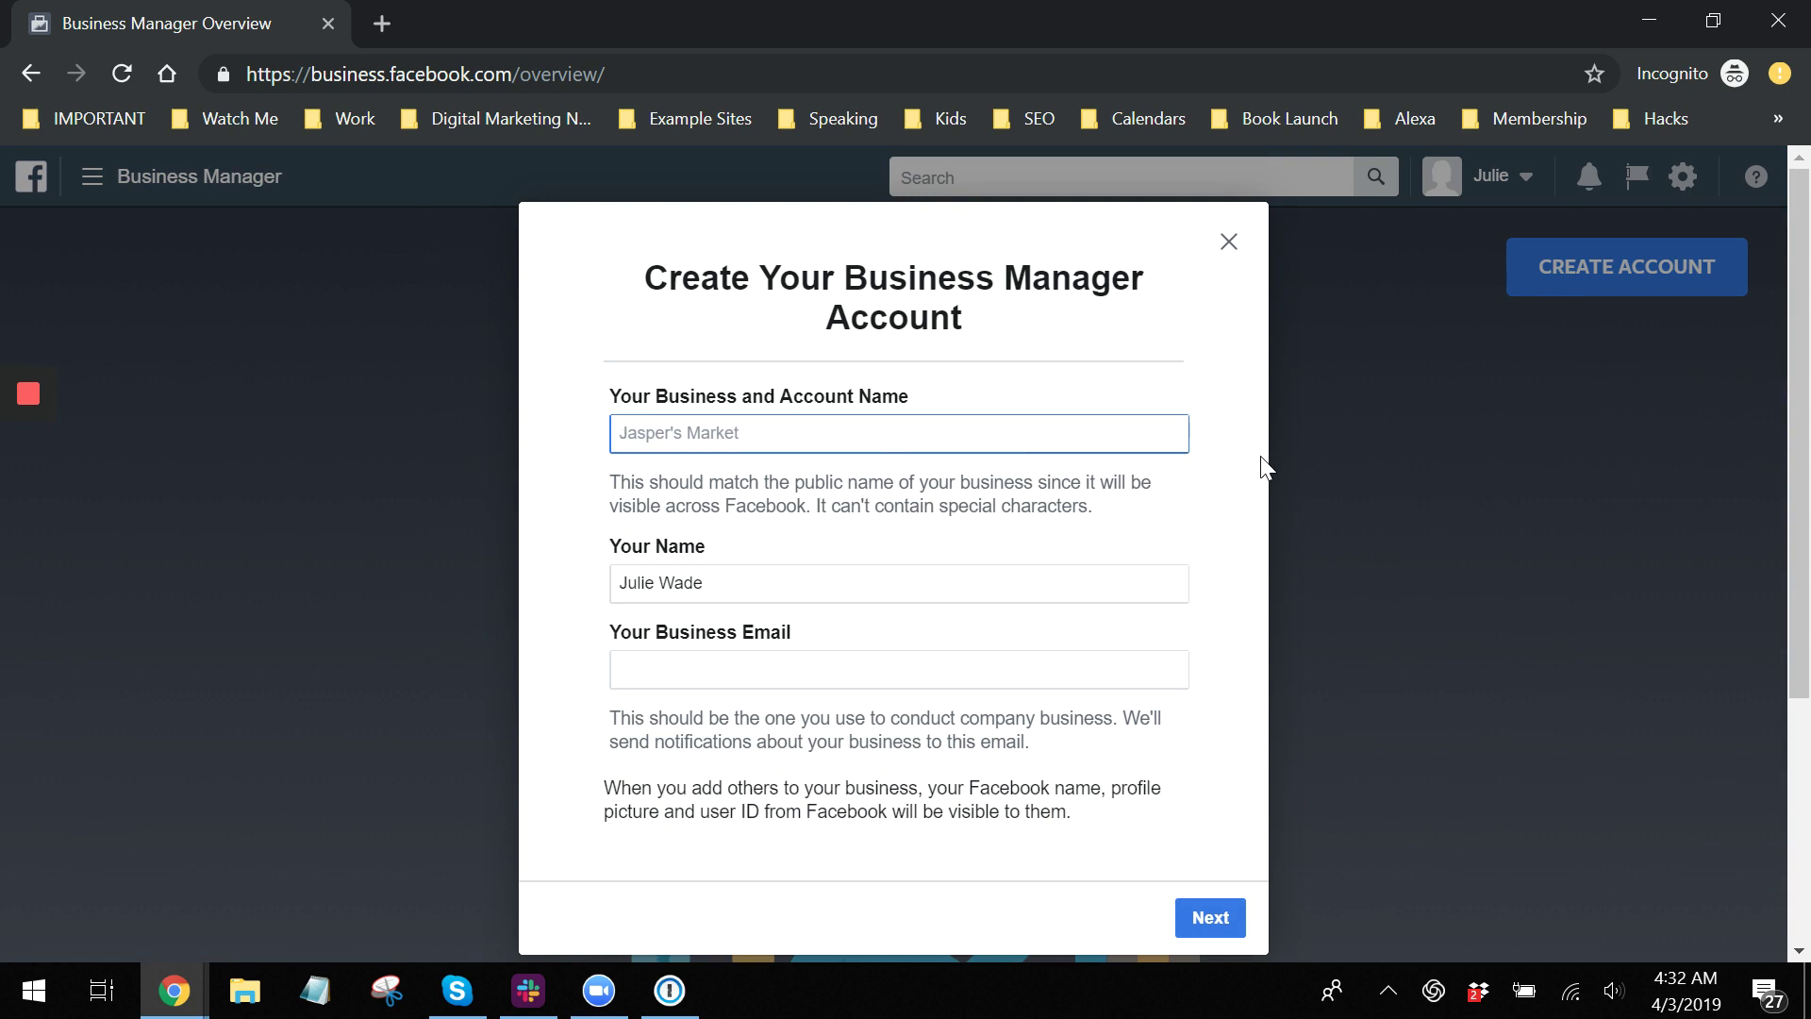
# Enter business name 'Traffic and Leads', your name and the business email, then continue.
pyautogui.write('Traffic and Leads')
pyautogui.press('Tab')
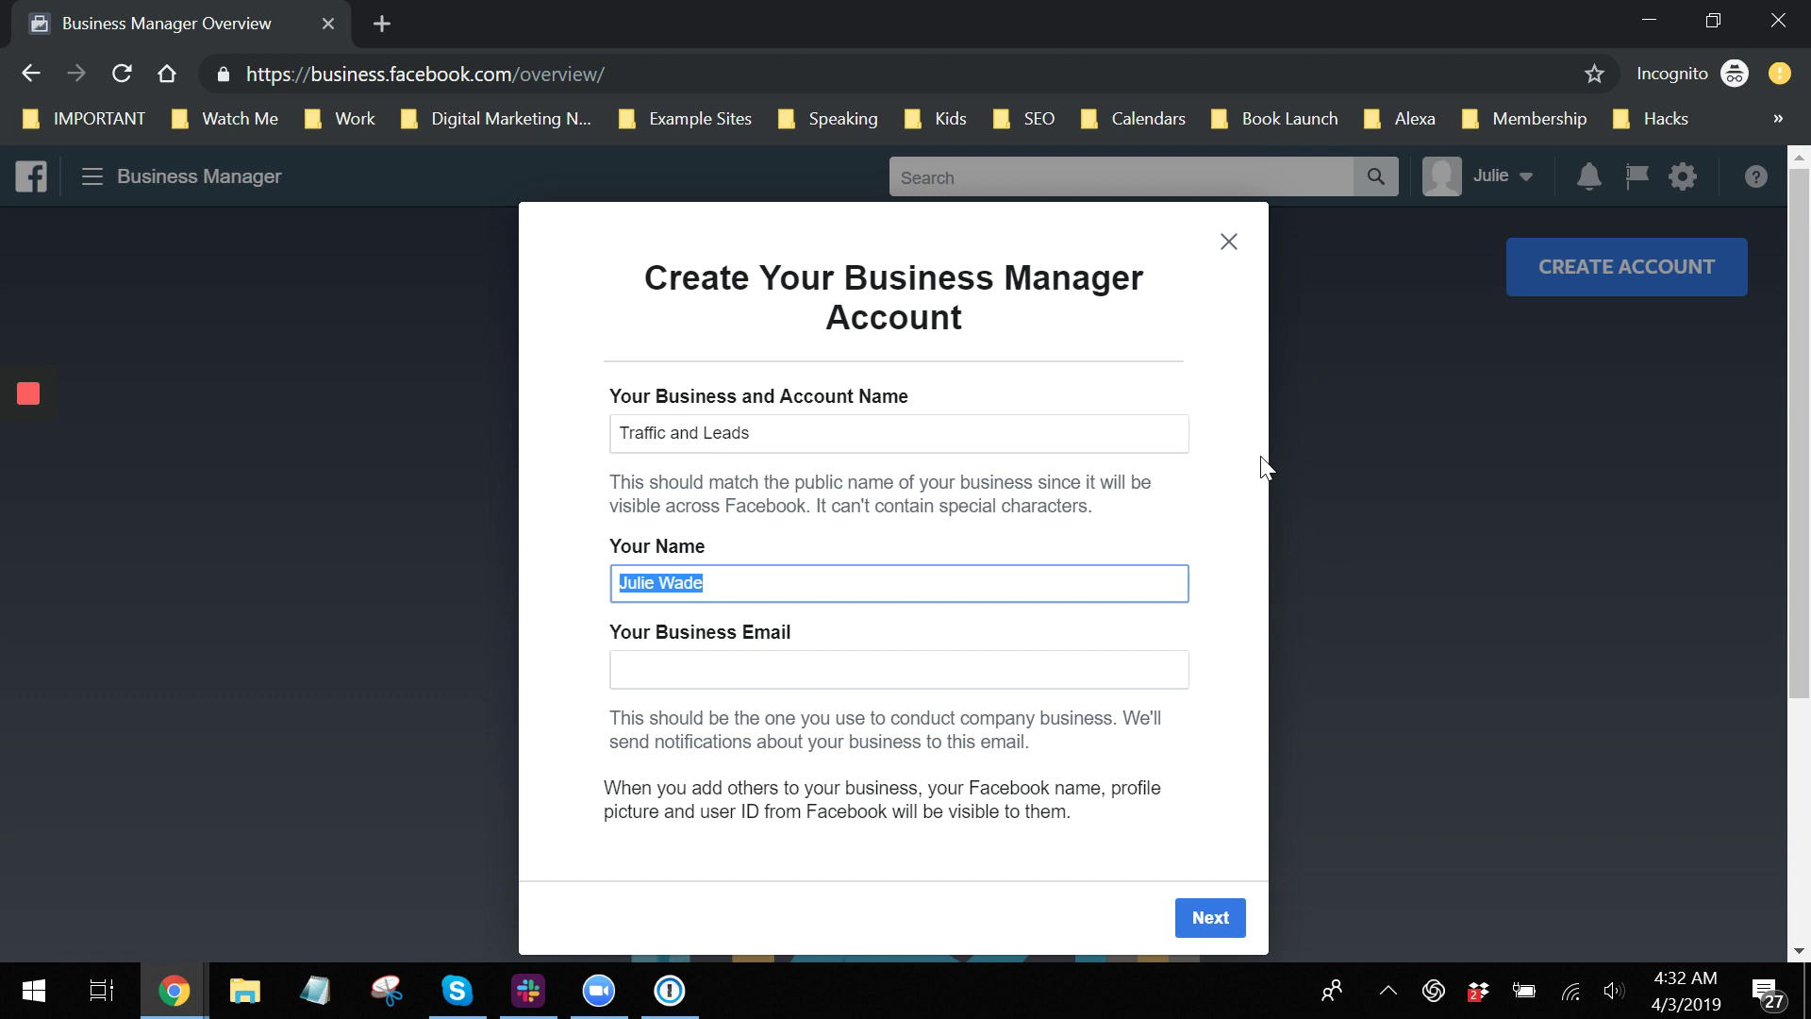
pyautogui.write('U')
pyautogui.press('BackSpace')
pyautogui.write('one')
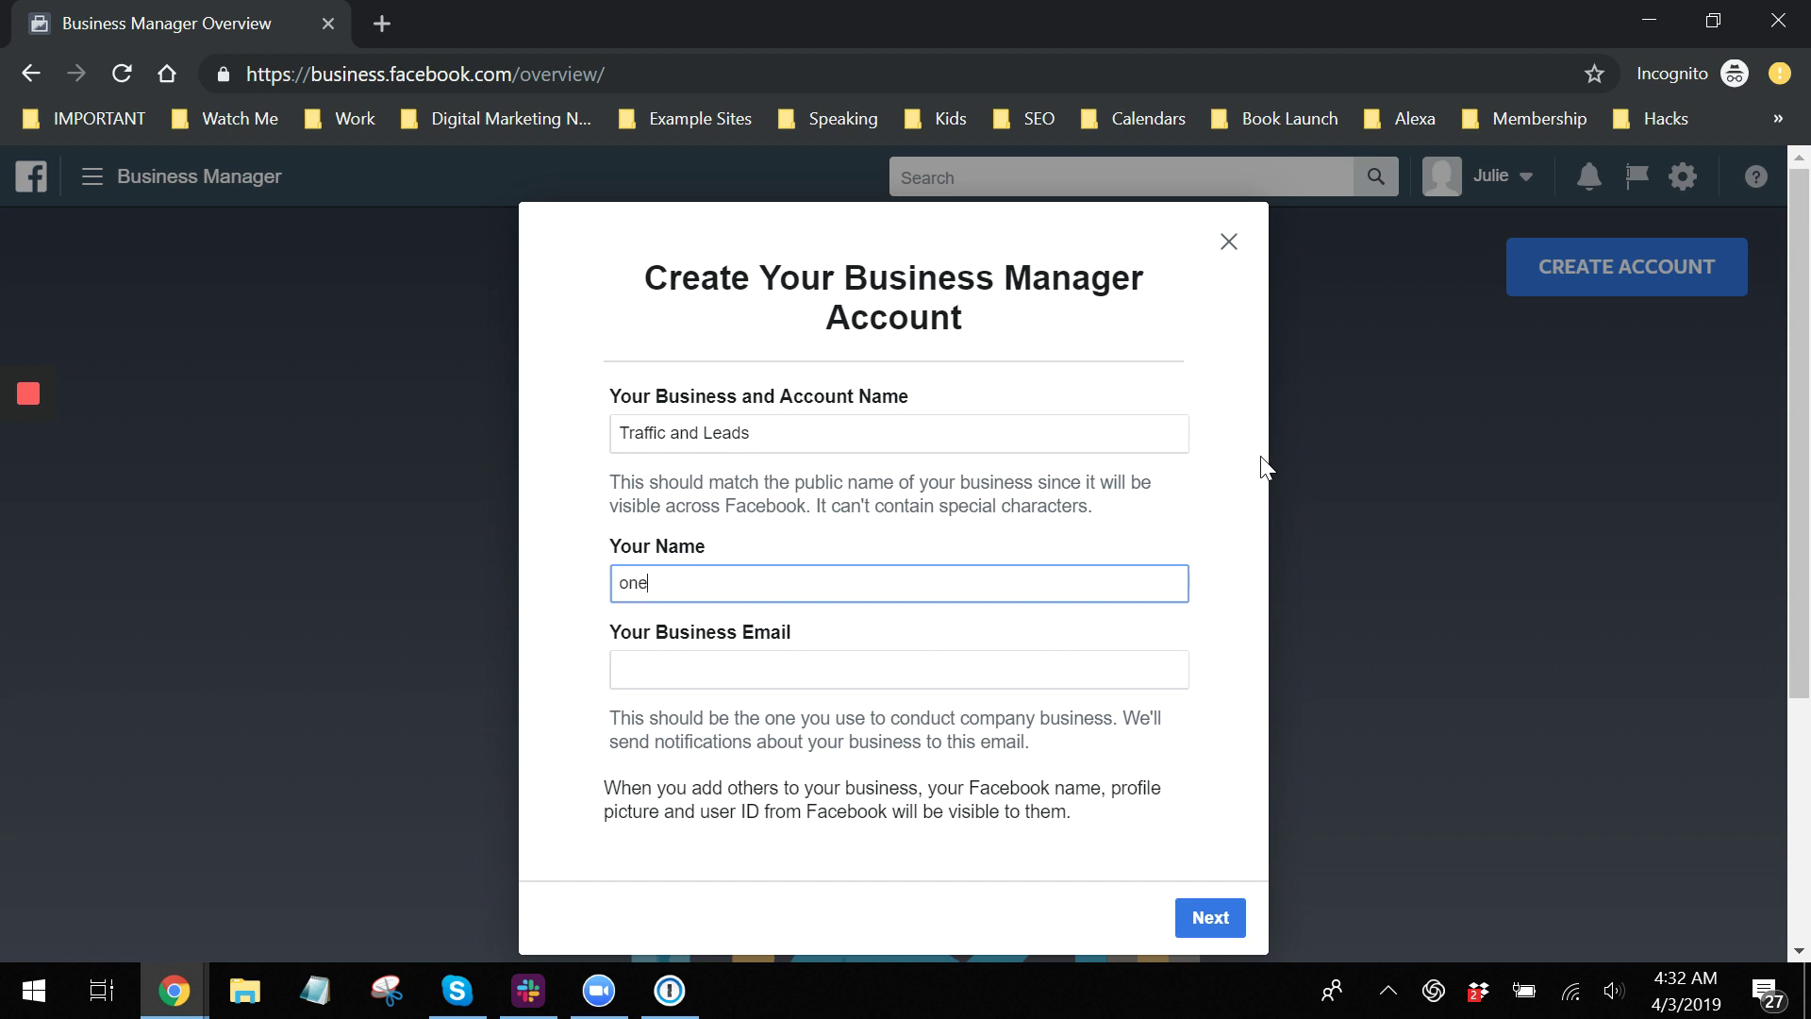
pyautogui.write('-click Lindsey')
pyautogui.press('Tab')
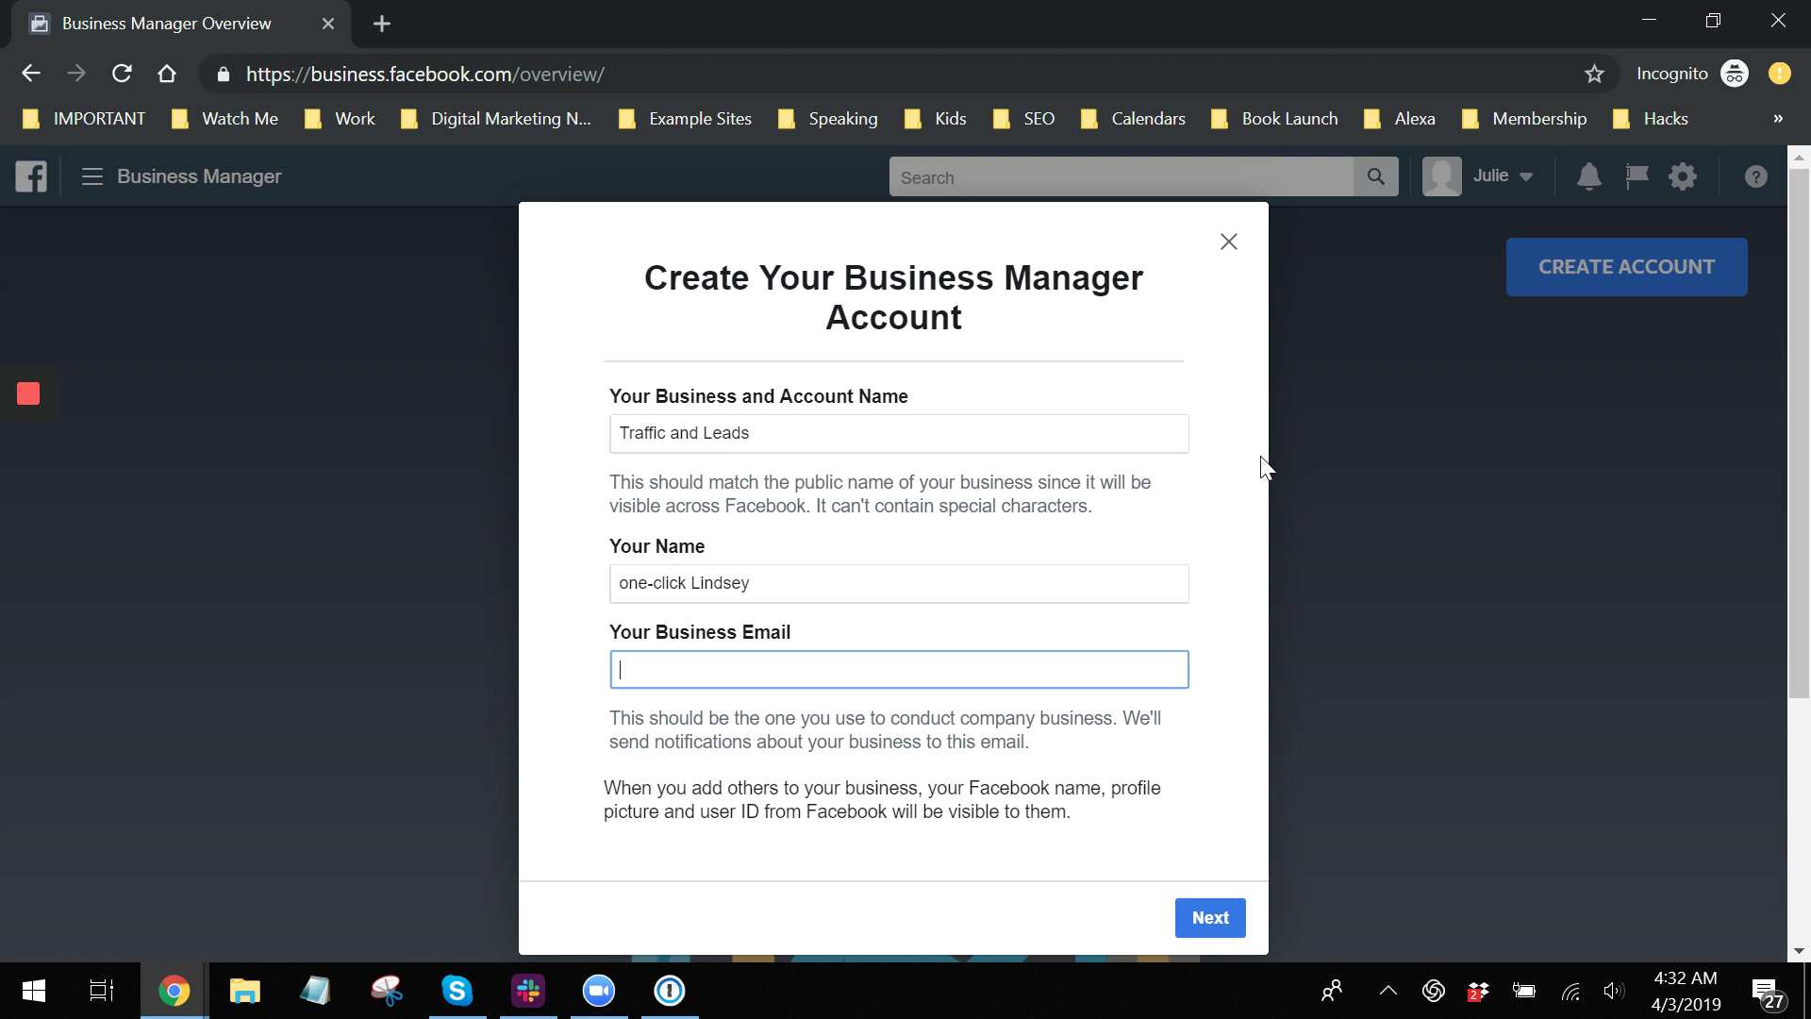
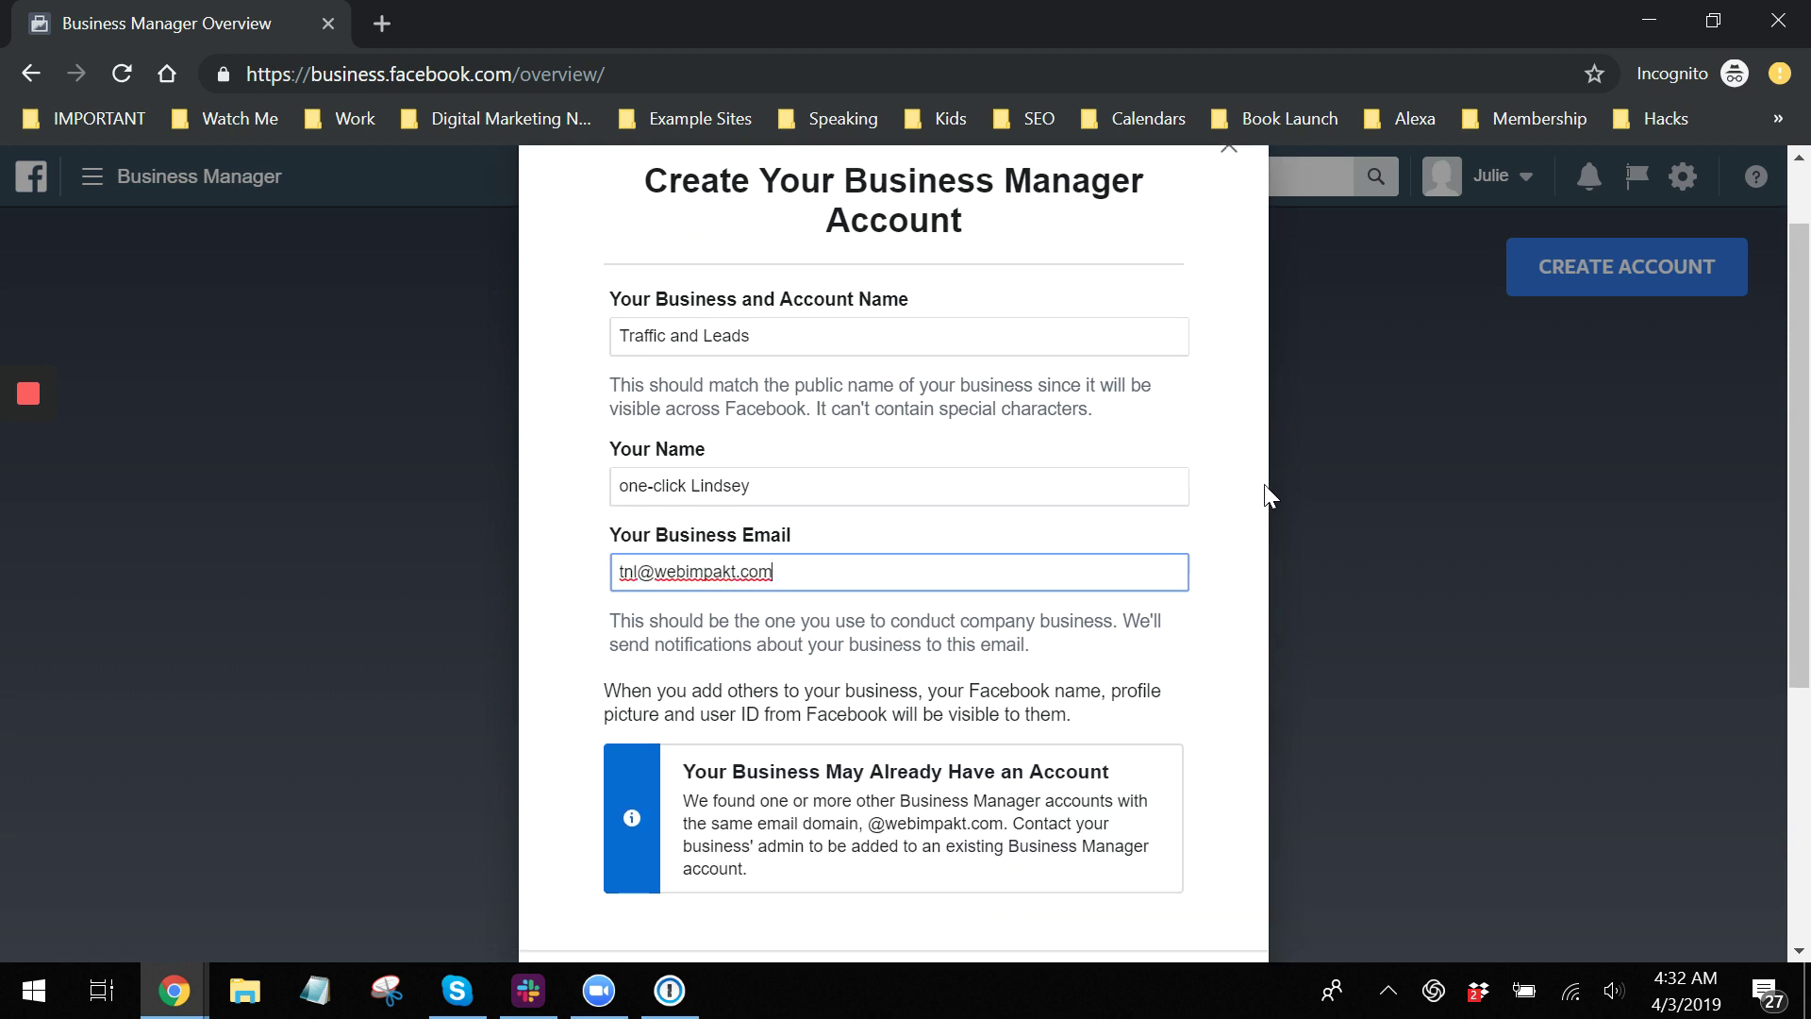
pyautogui.scroll(-5, 1264, 491)
pyautogui.click(1226, 670)
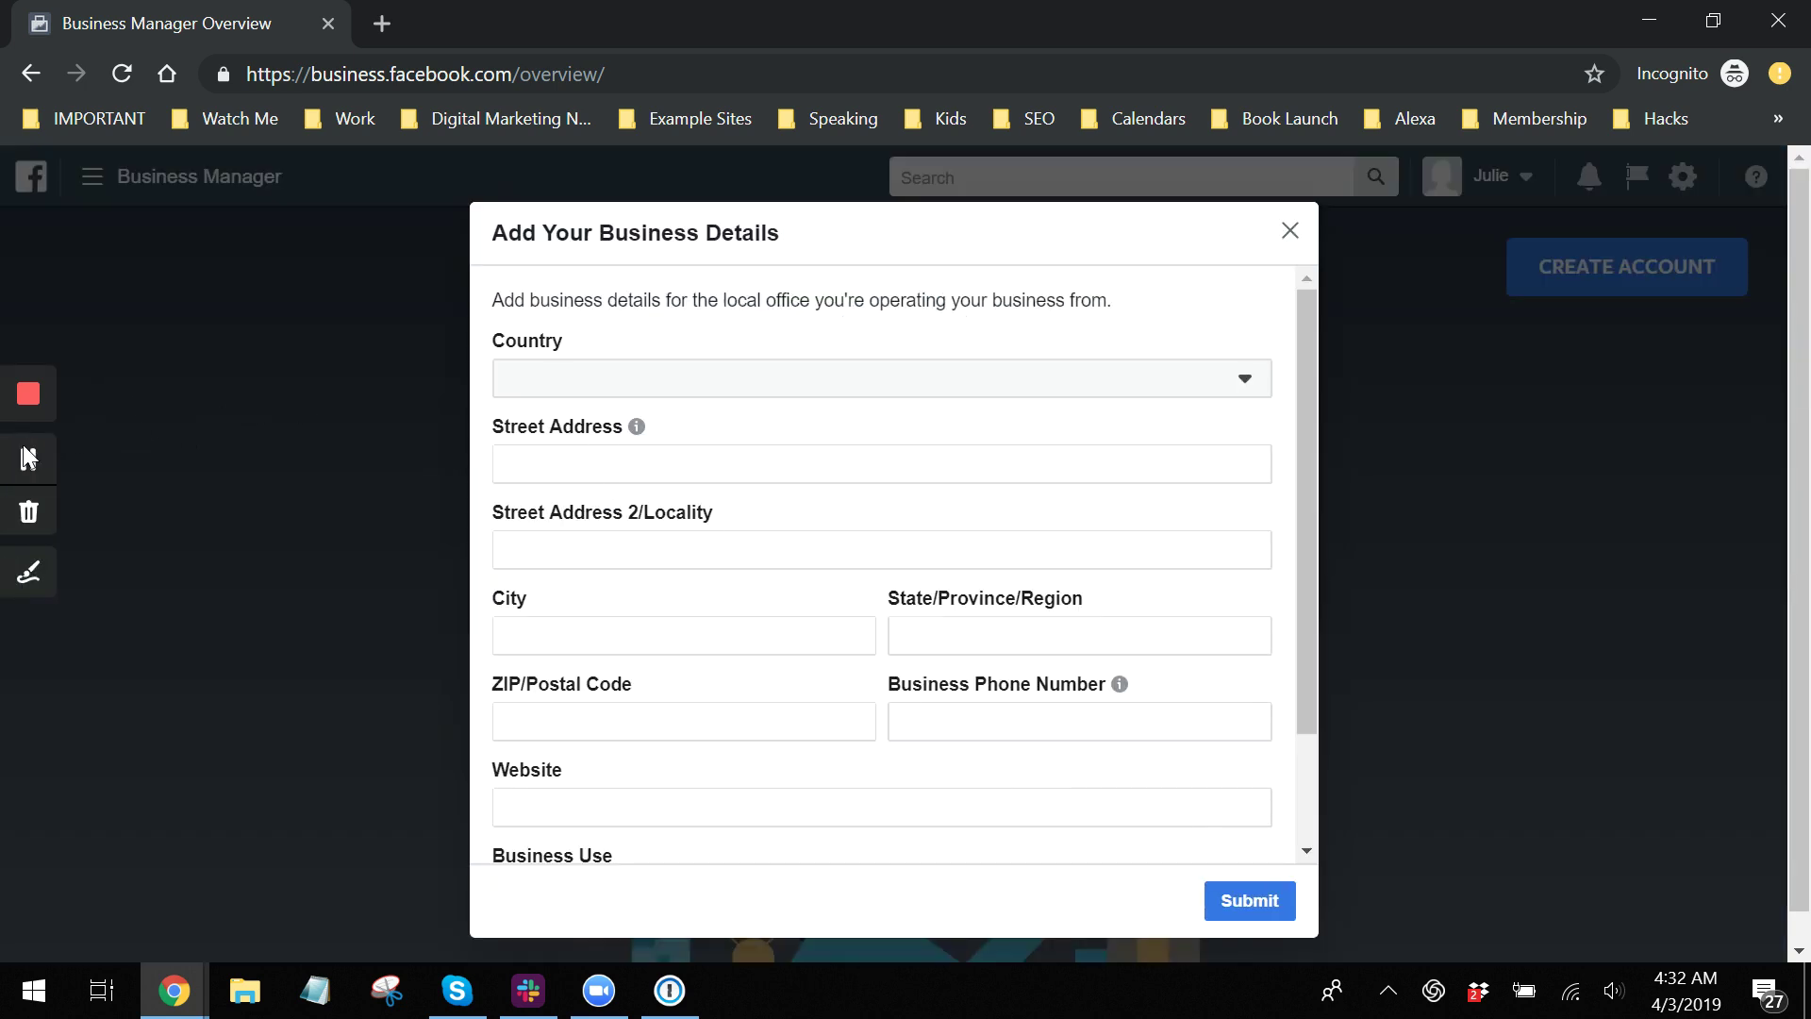
# Fill in the website, mark the business as serving other businesses, and submit.
pyautogui.click(29, 459)
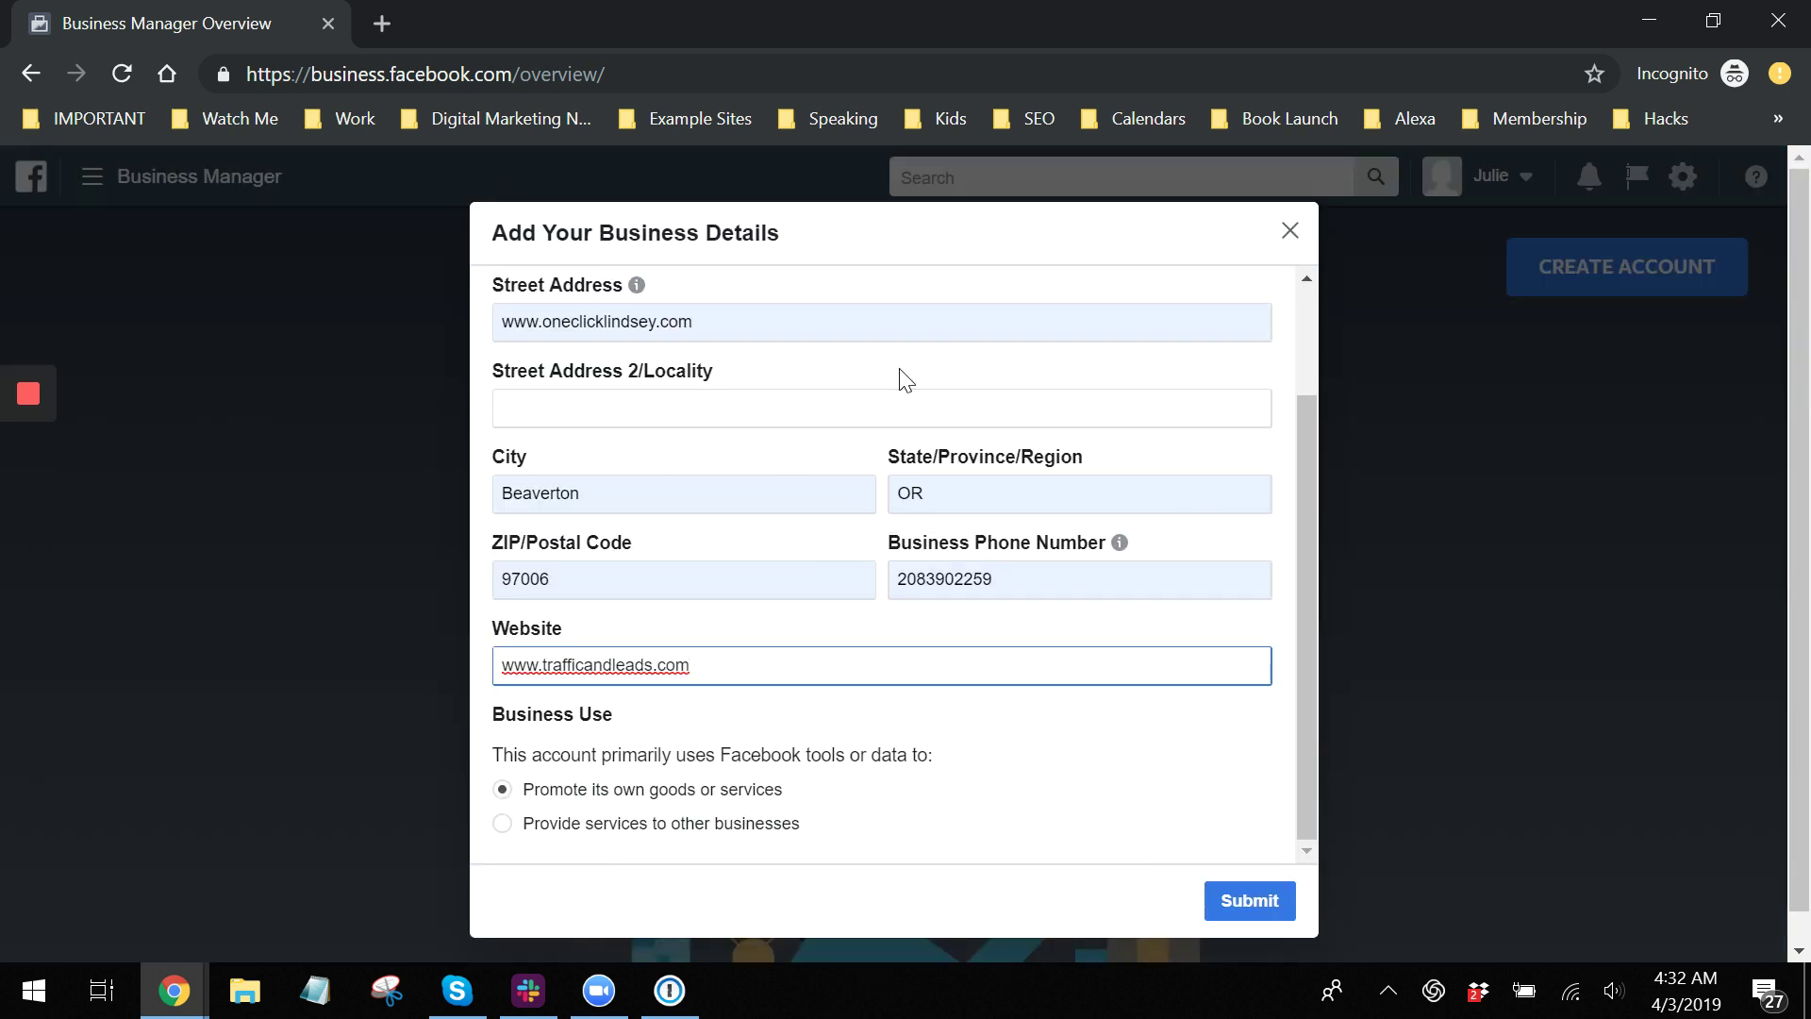
pyautogui.click(618, 828)
pyautogui.click(1237, 903)
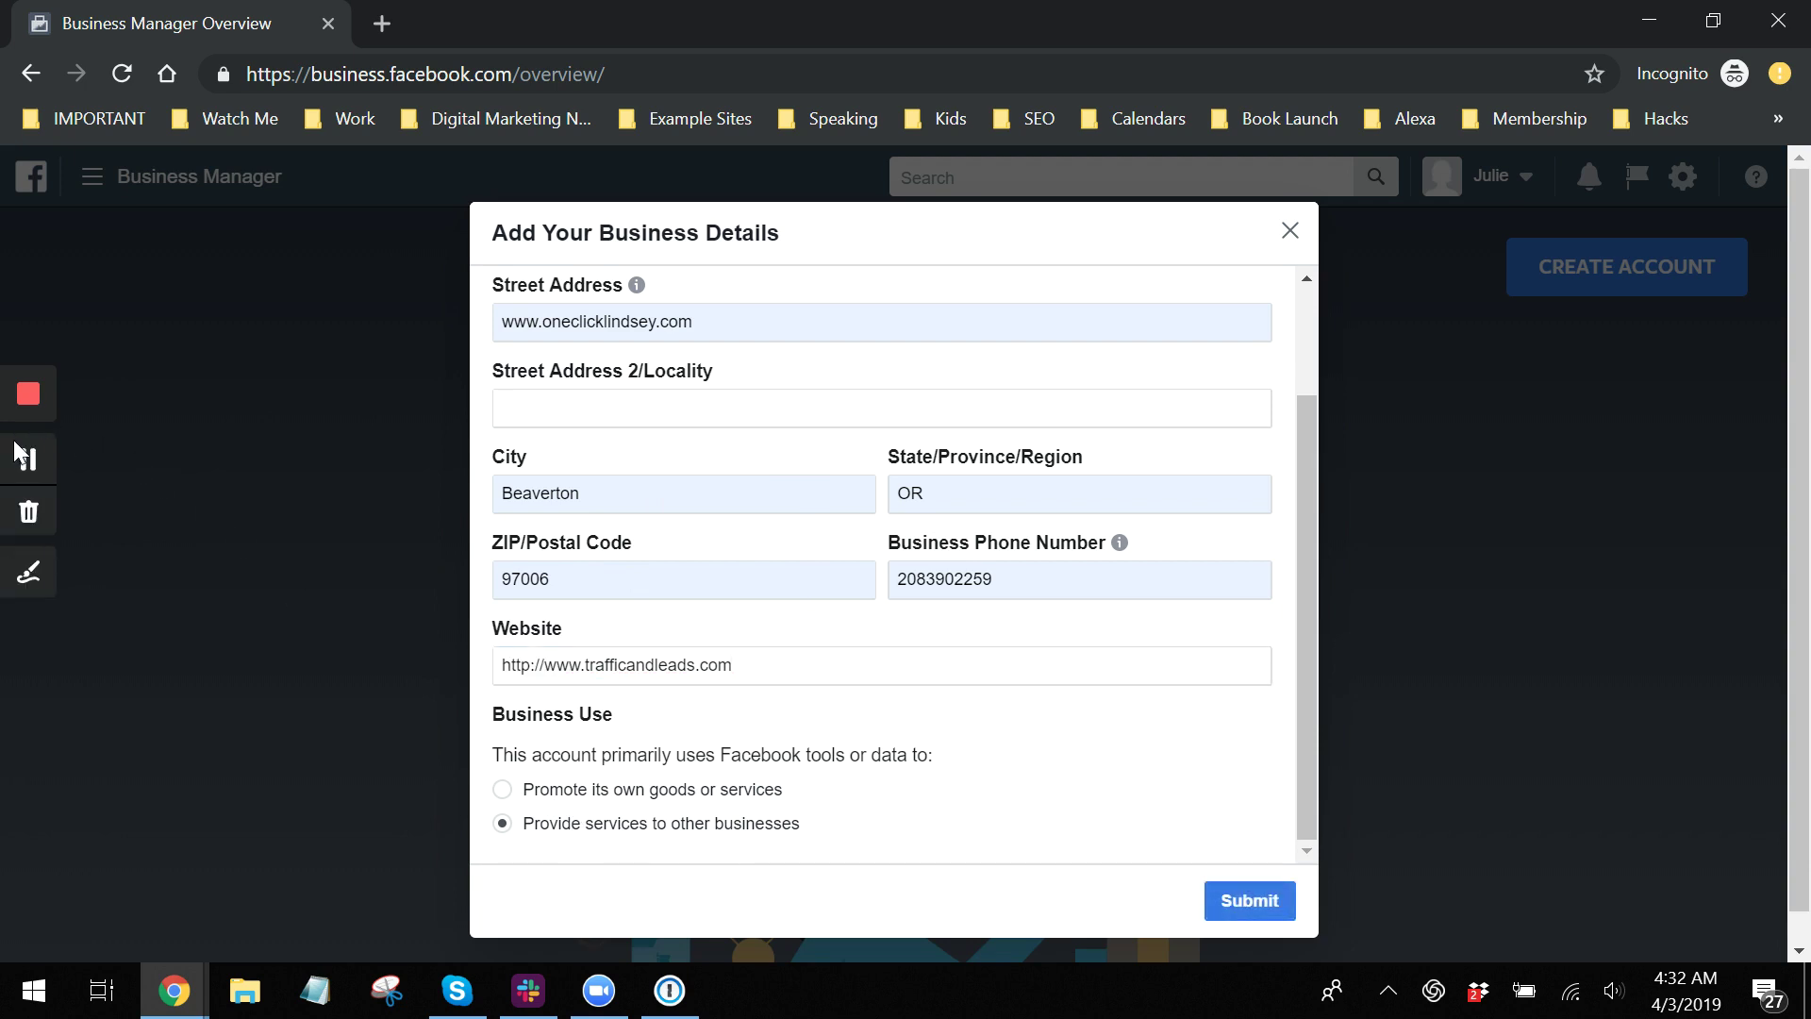
pyautogui.click(29, 461)
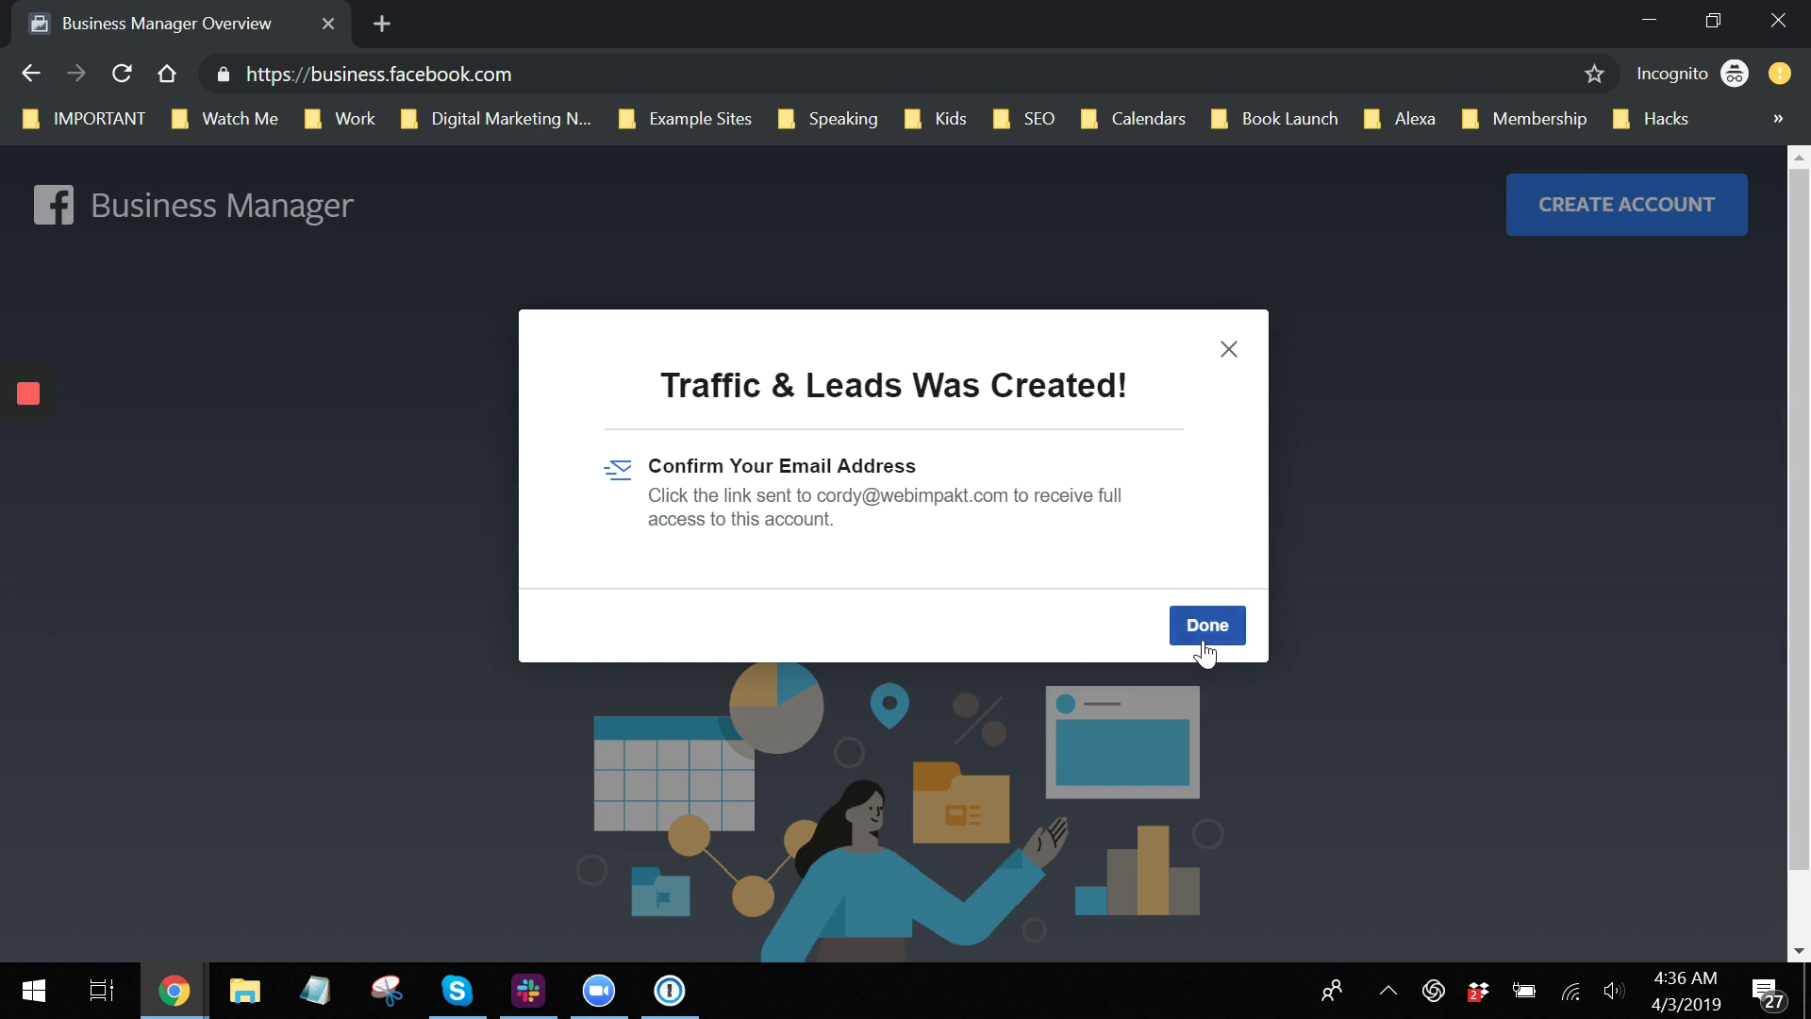
pyautogui.click(32, 461)
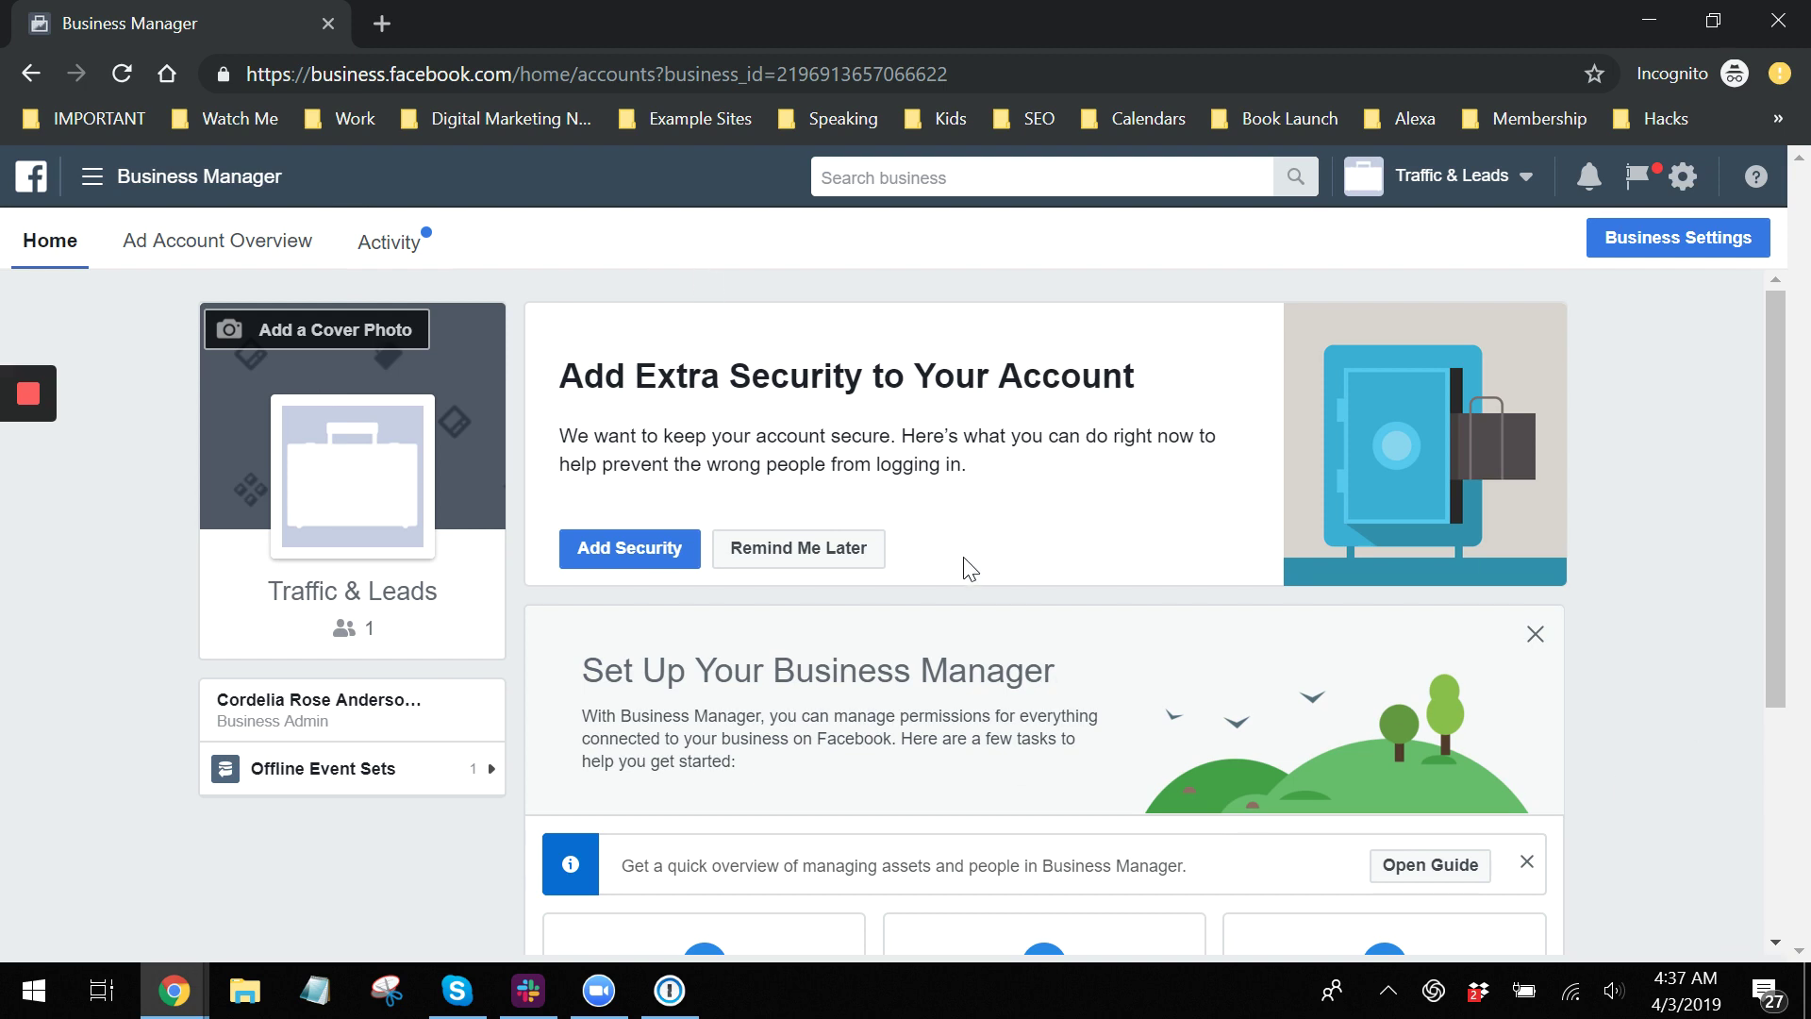
# Try adding an existing Page ('one cli'), cancel, and reopen the Add Page options.
pyautogui.scroll(-4, 964, 566)
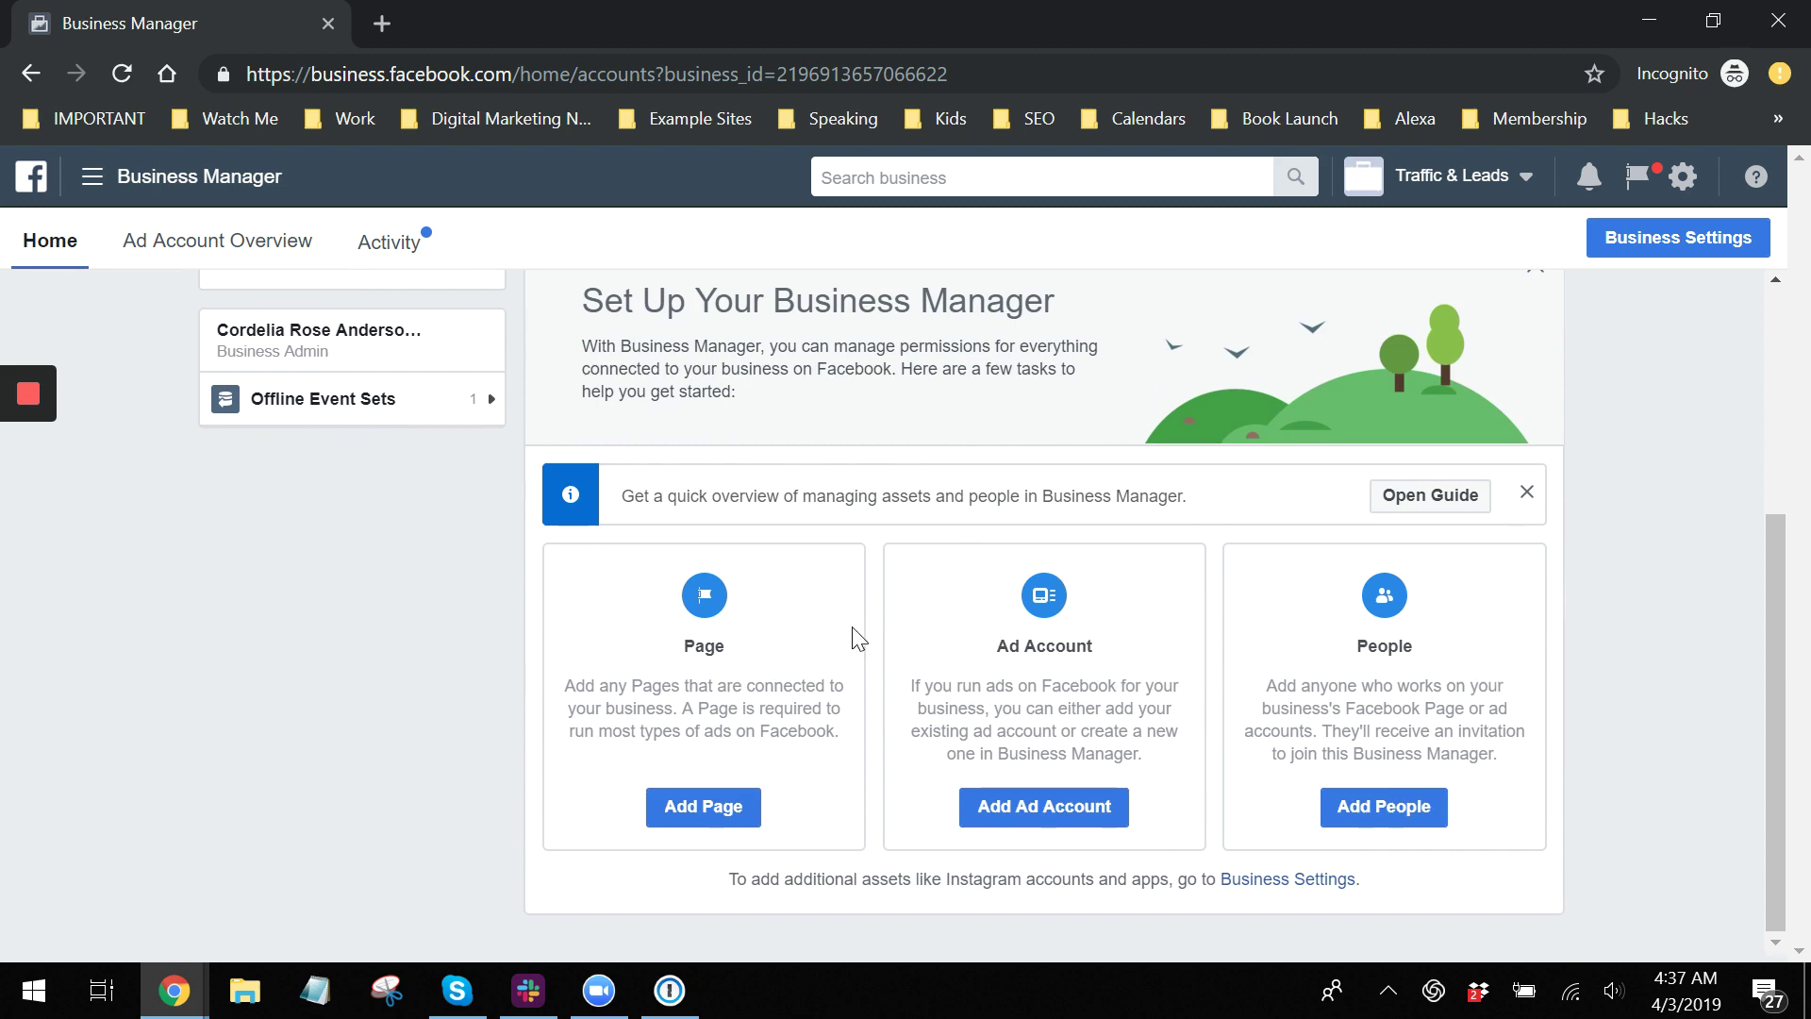
pyautogui.click(691, 817)
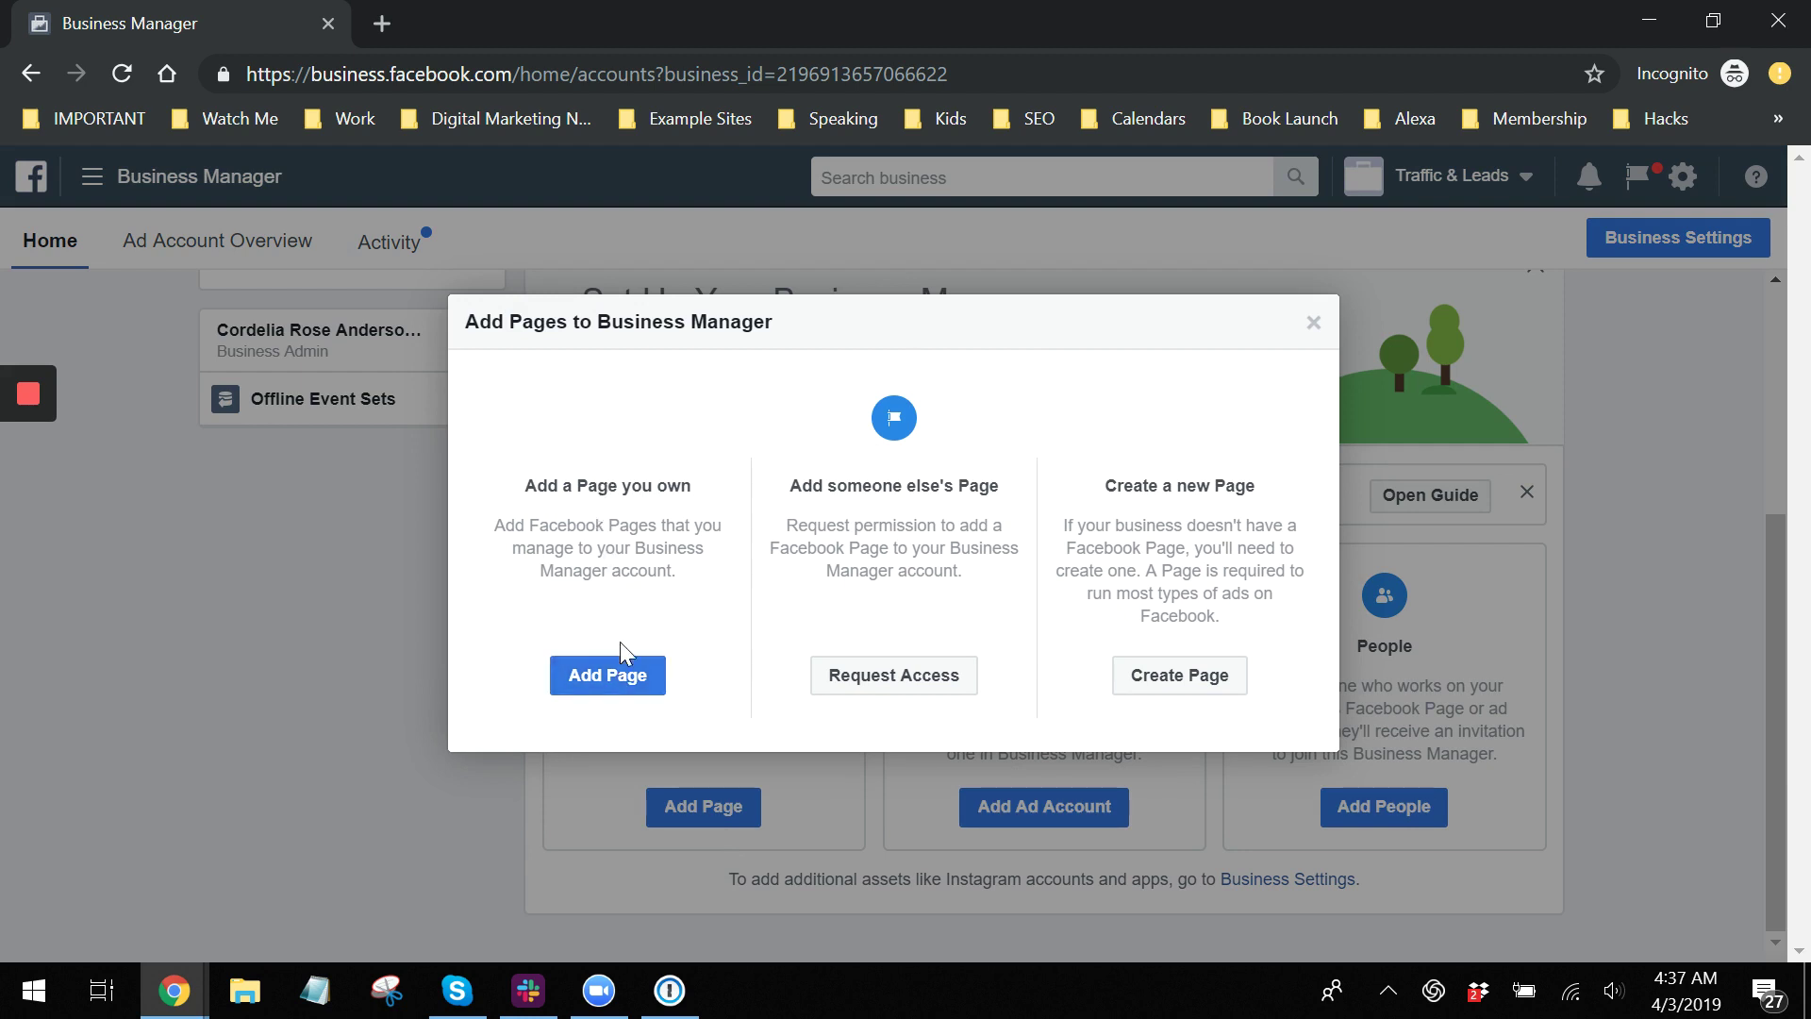
pyautogui.click(627, 688)
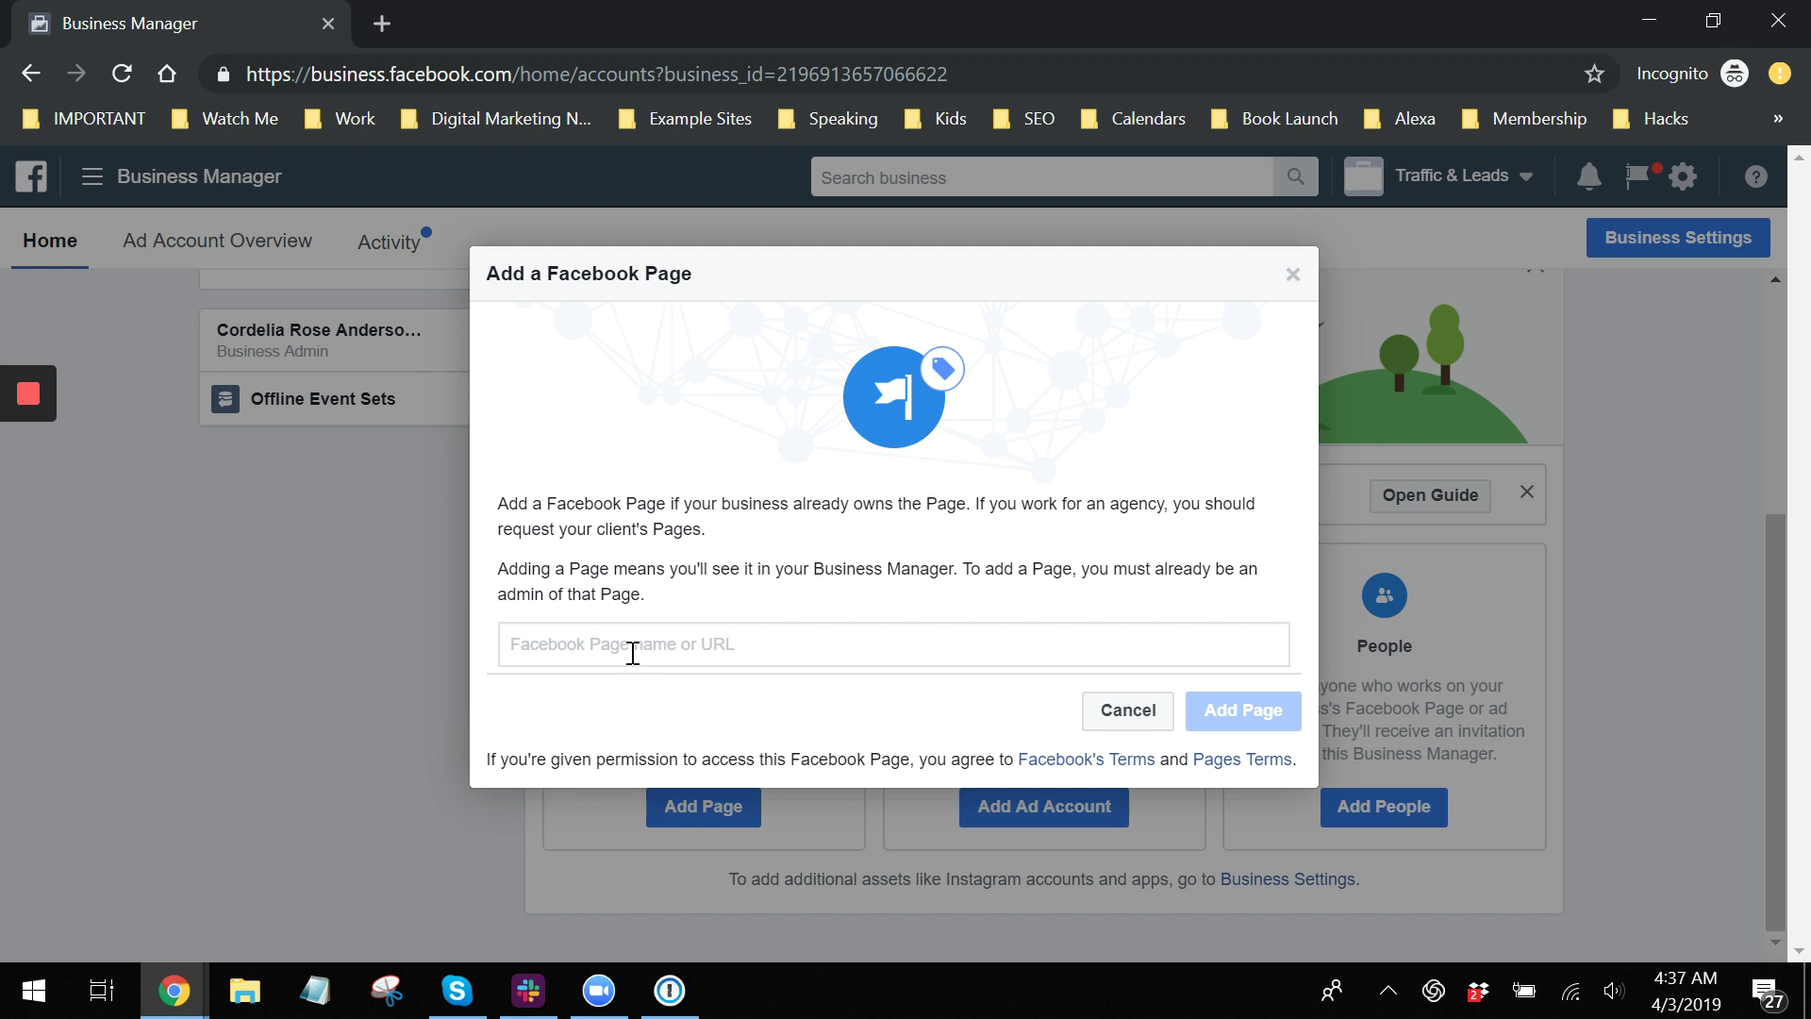
pyautogui.write('one cli')
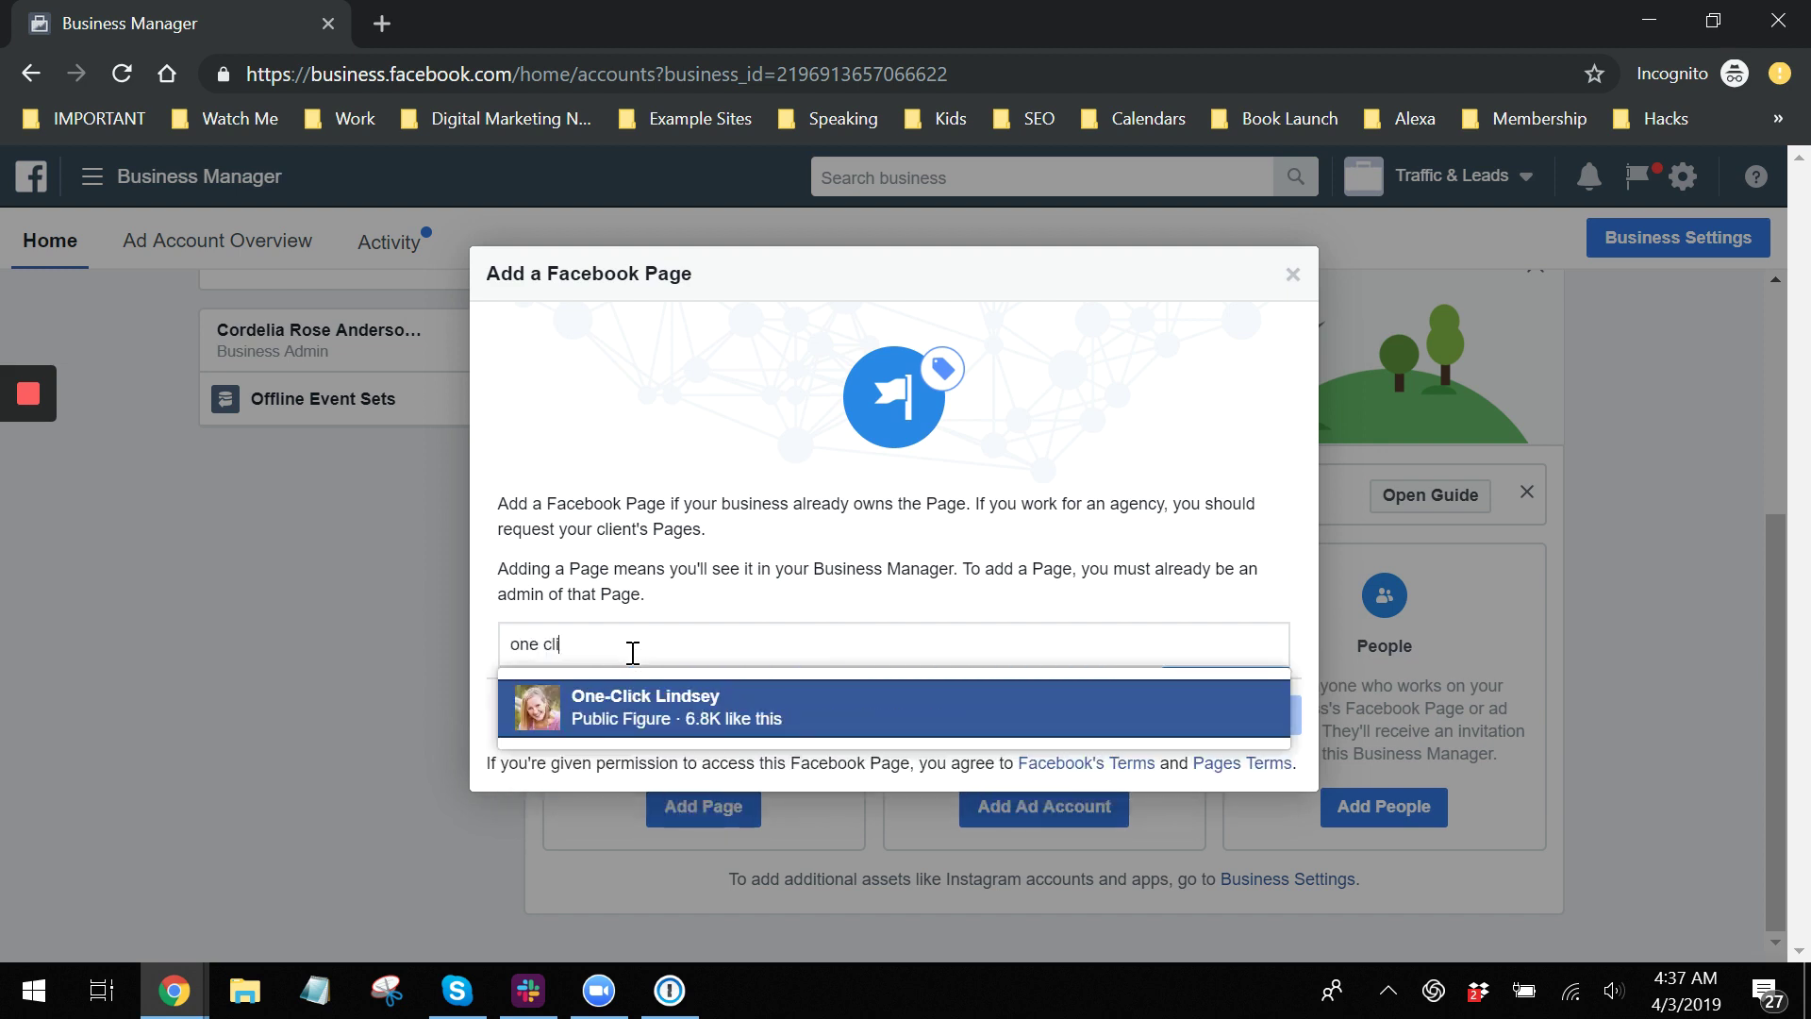
pyautogui.click(794, 557)
pyautogui.click(1096, 709)
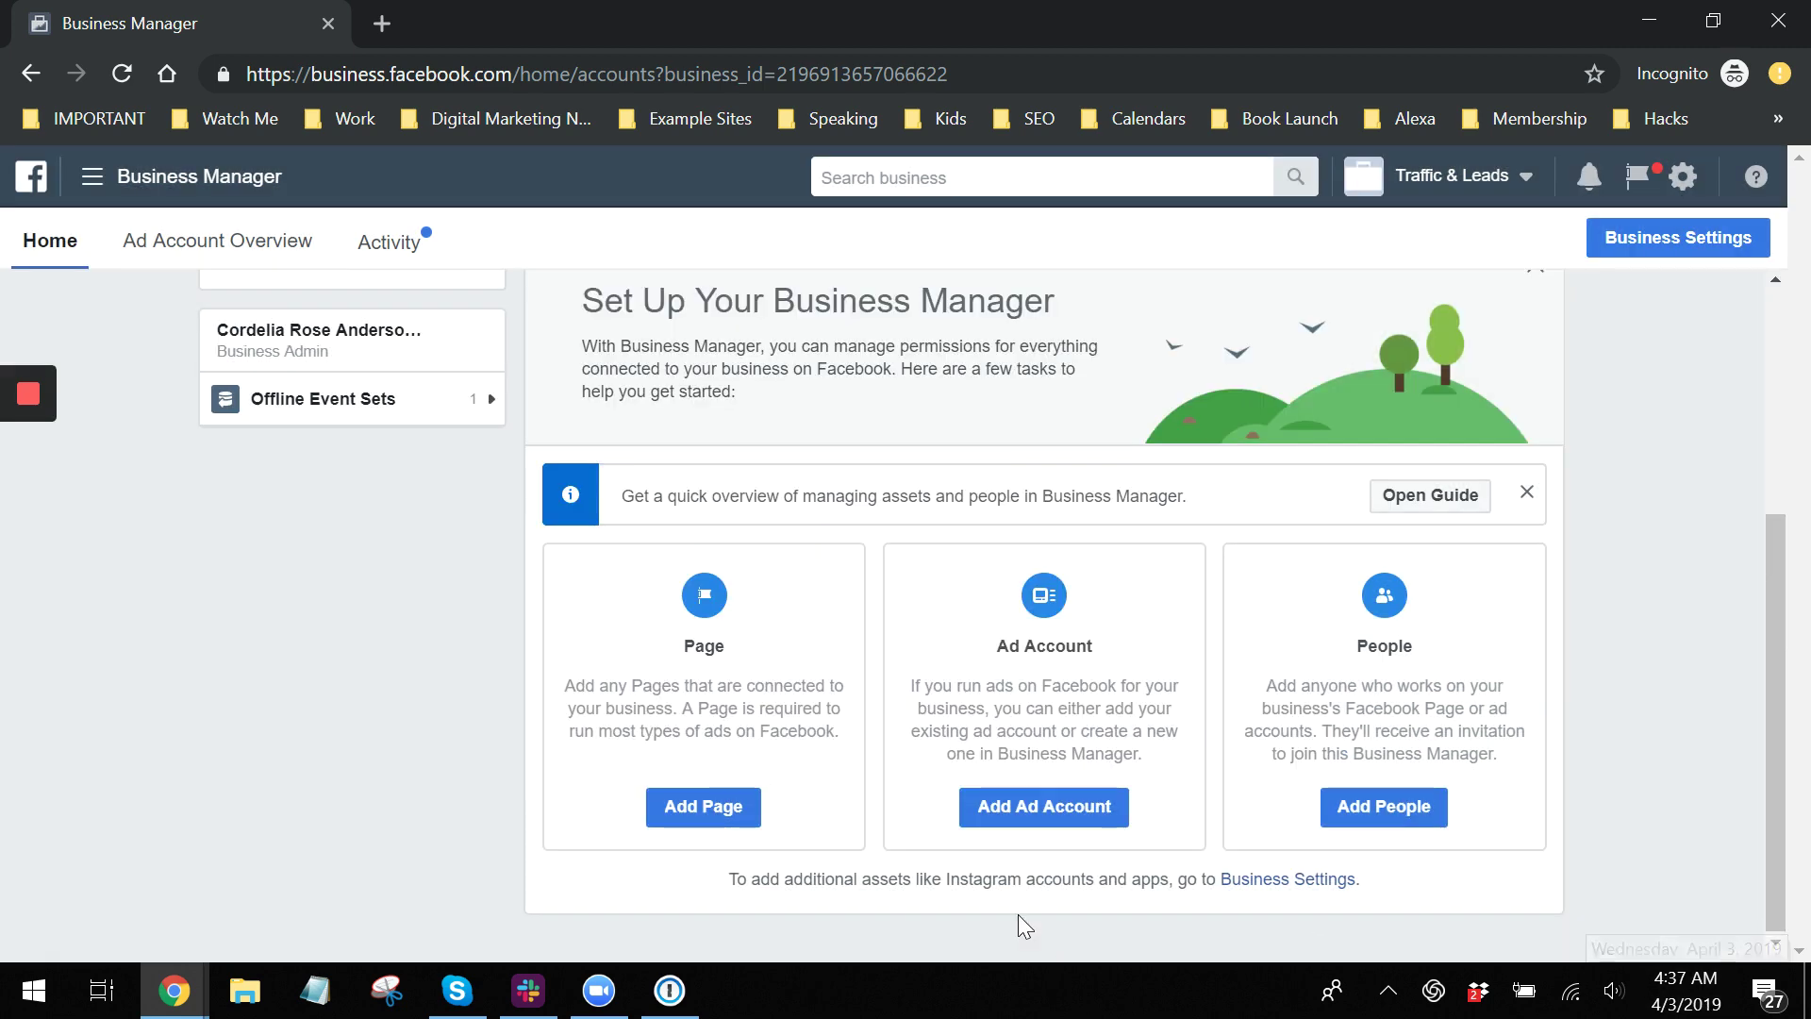
pyautogui.click(700, 818)
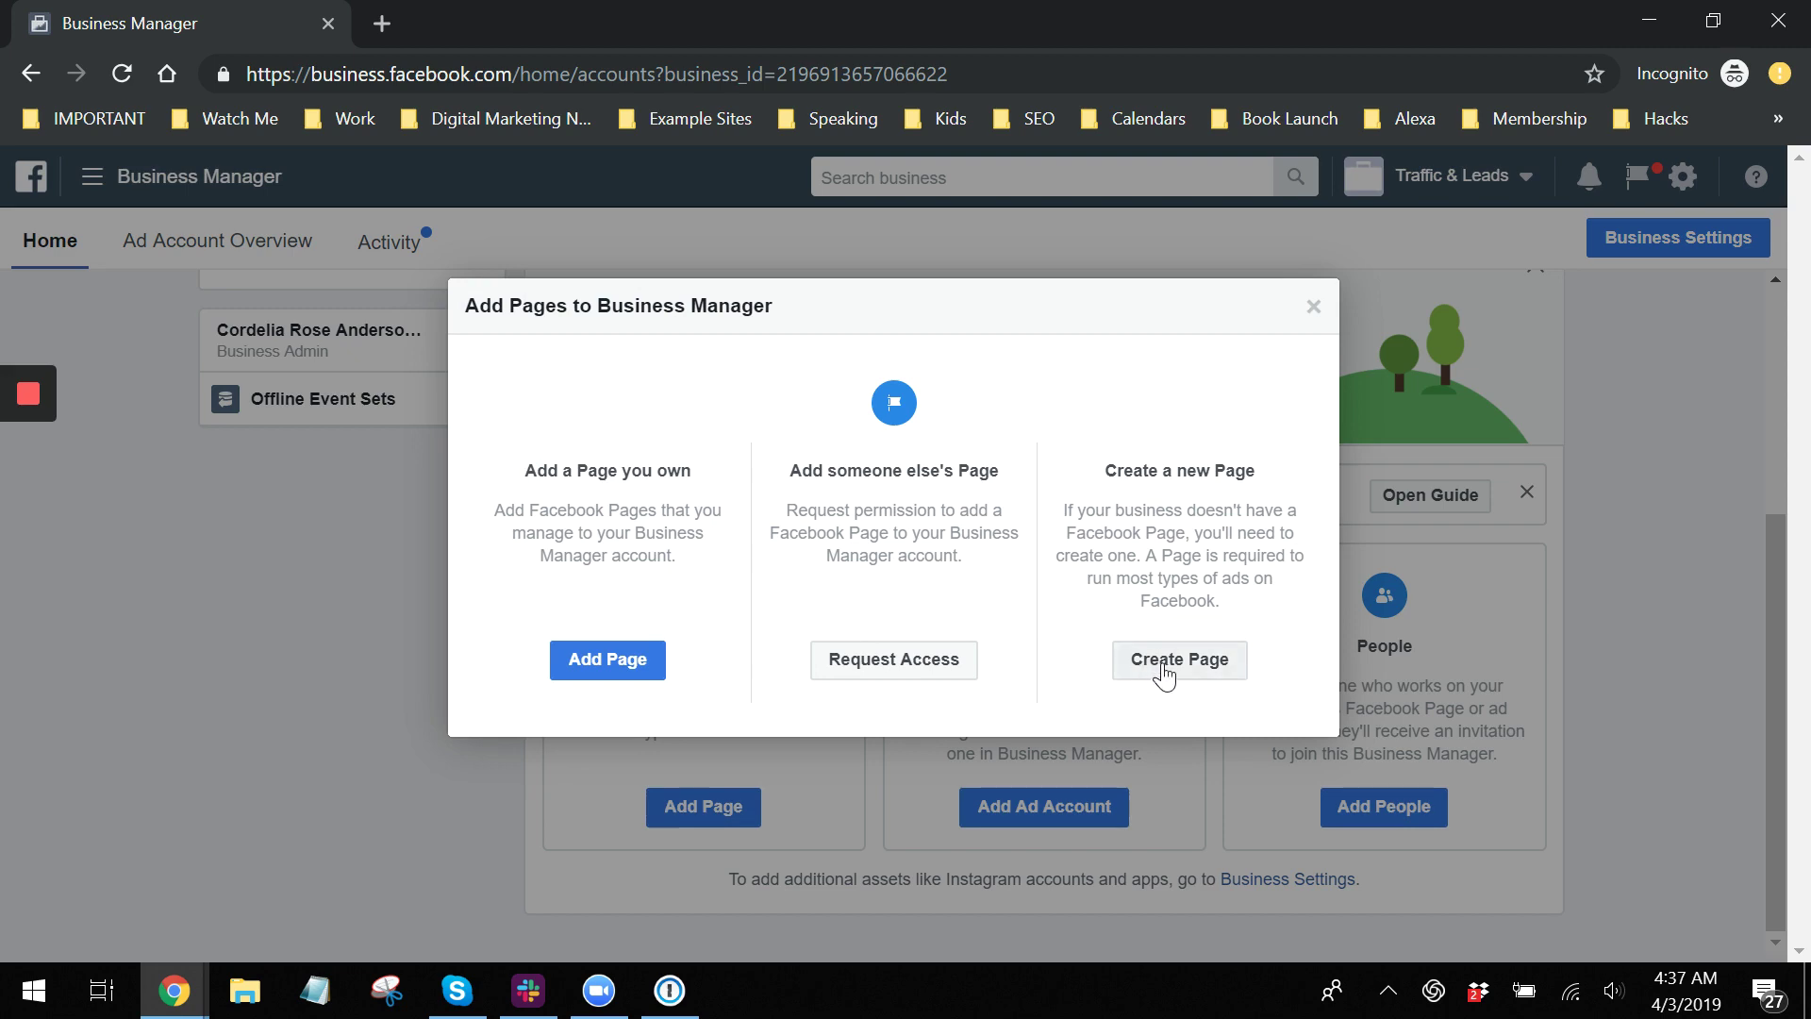
pyautogui.click(1166, 670)
pyautogui.click(962, 396)
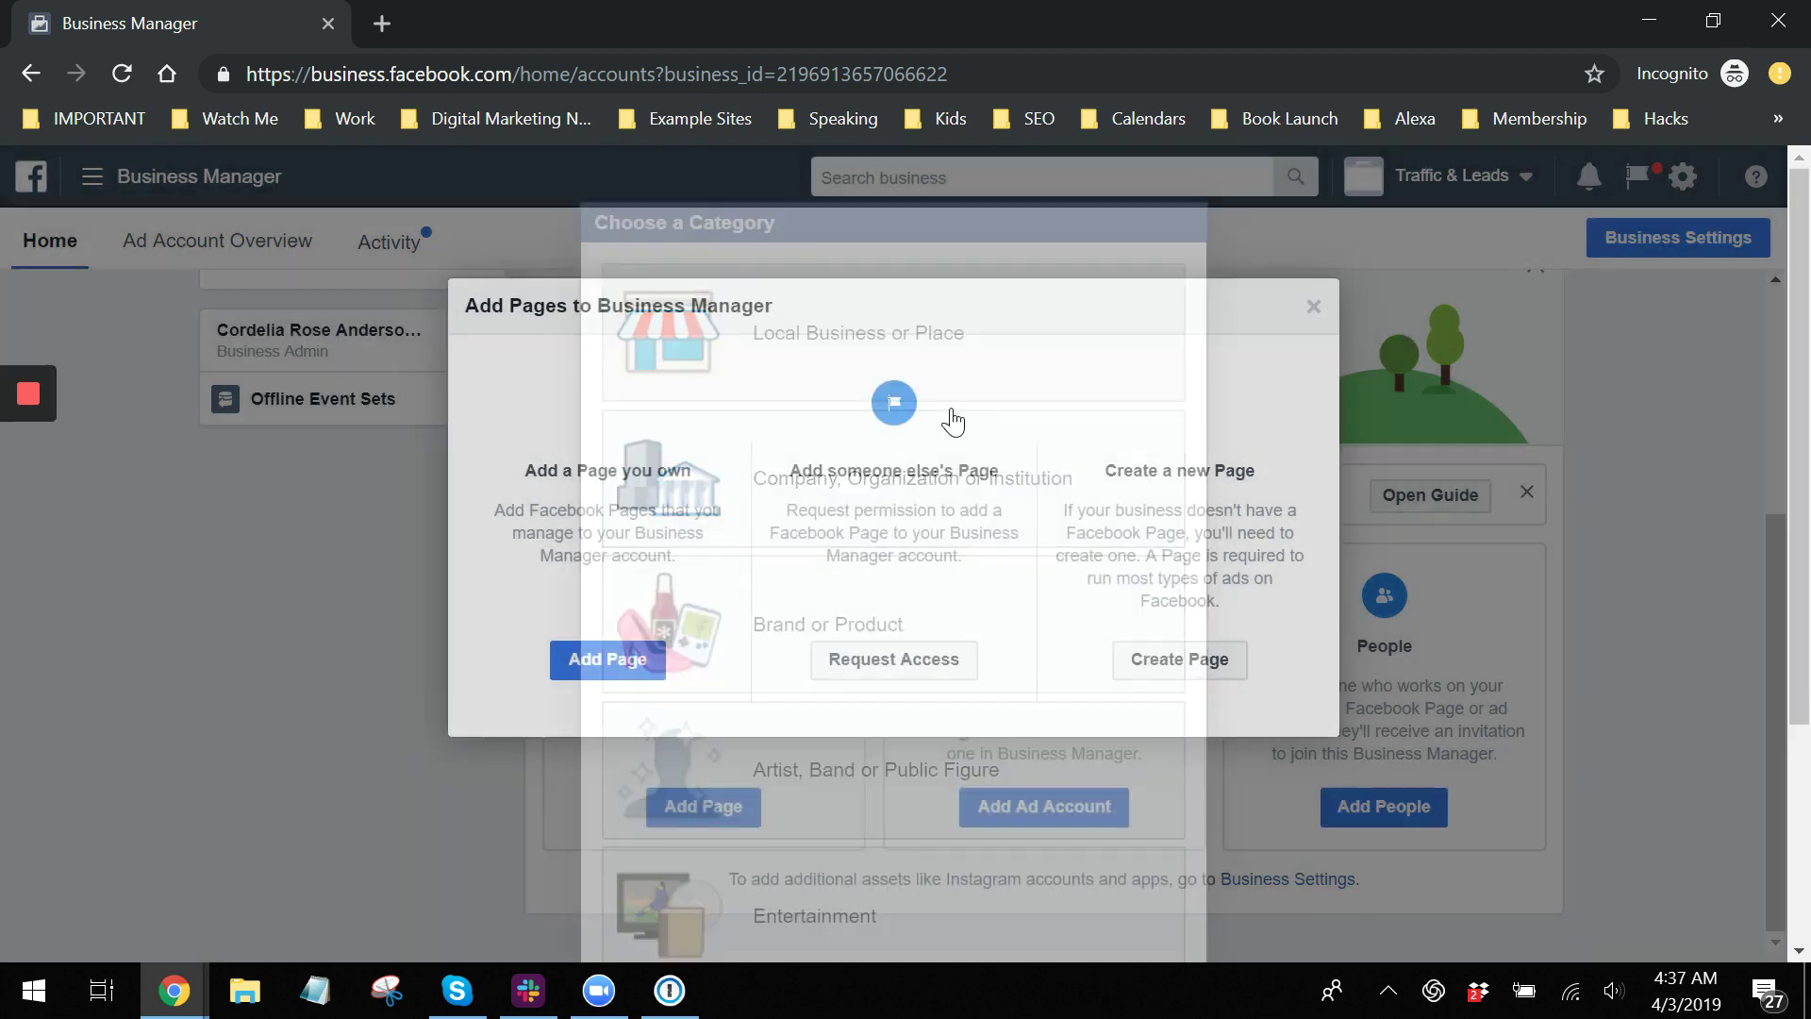
pyautogui.write('Lett')
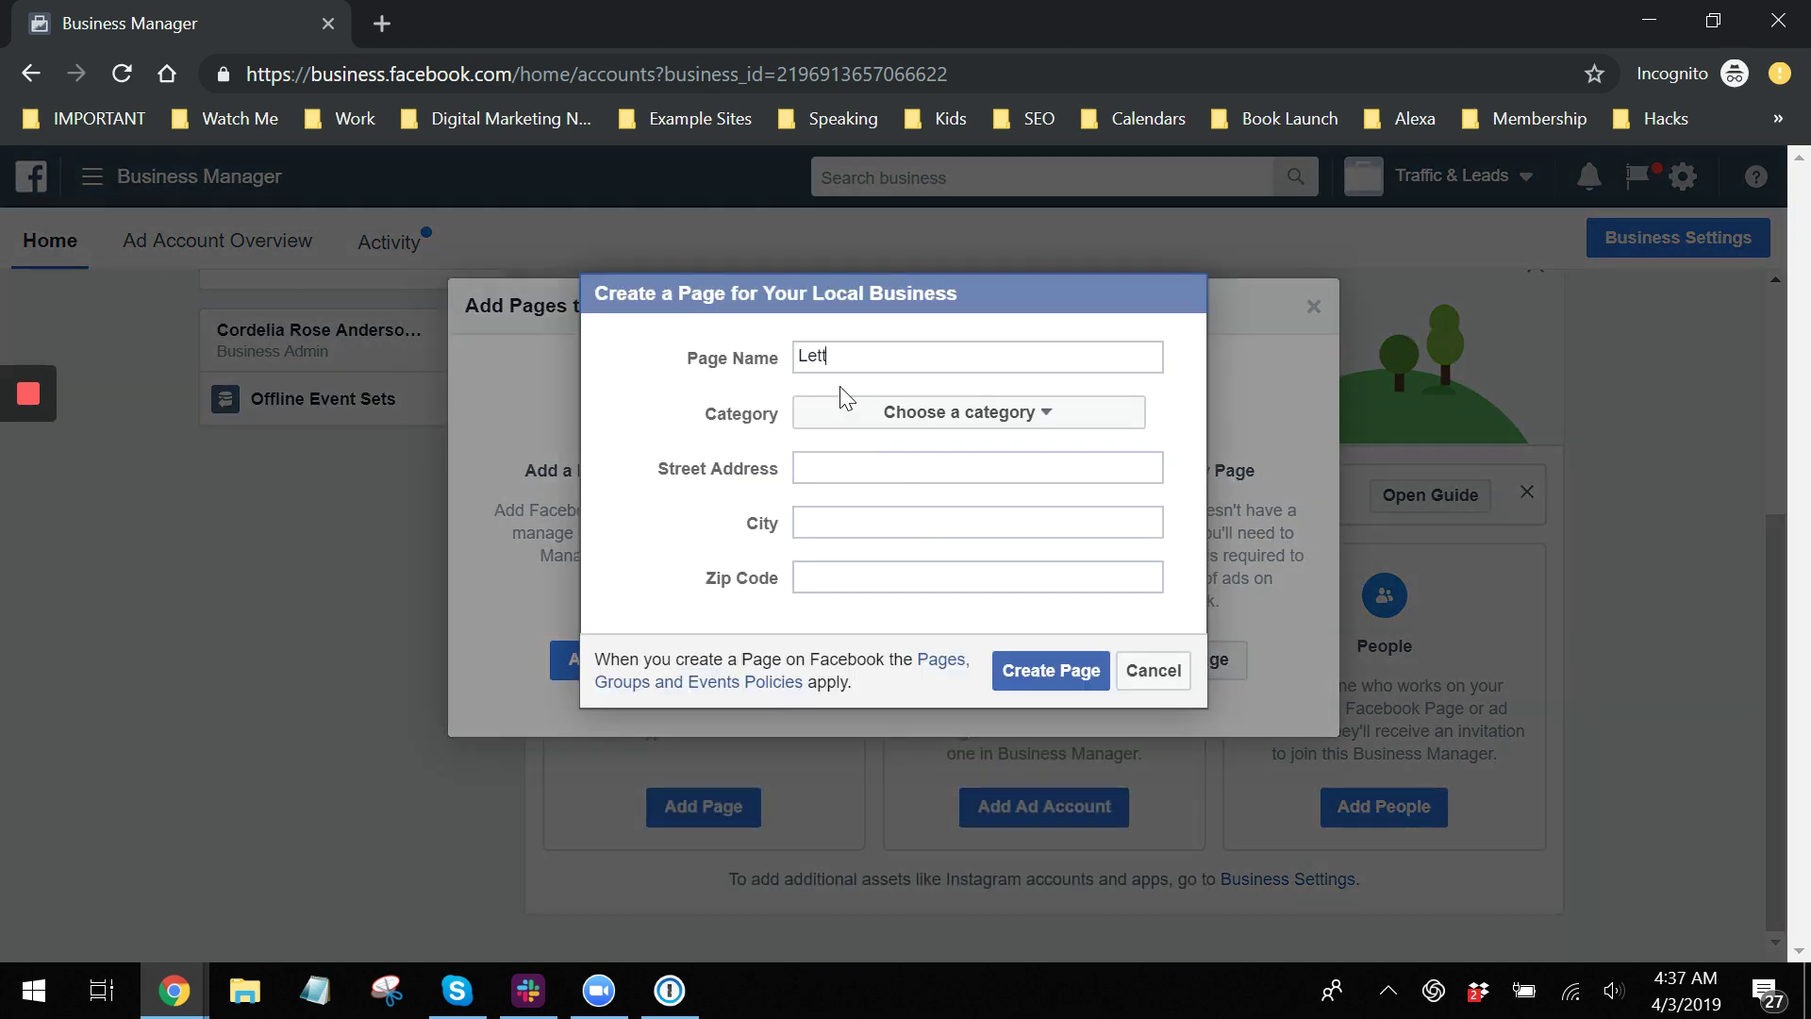
pyautogui.write('uce Eat')
pyautogui.click(1001, 416)
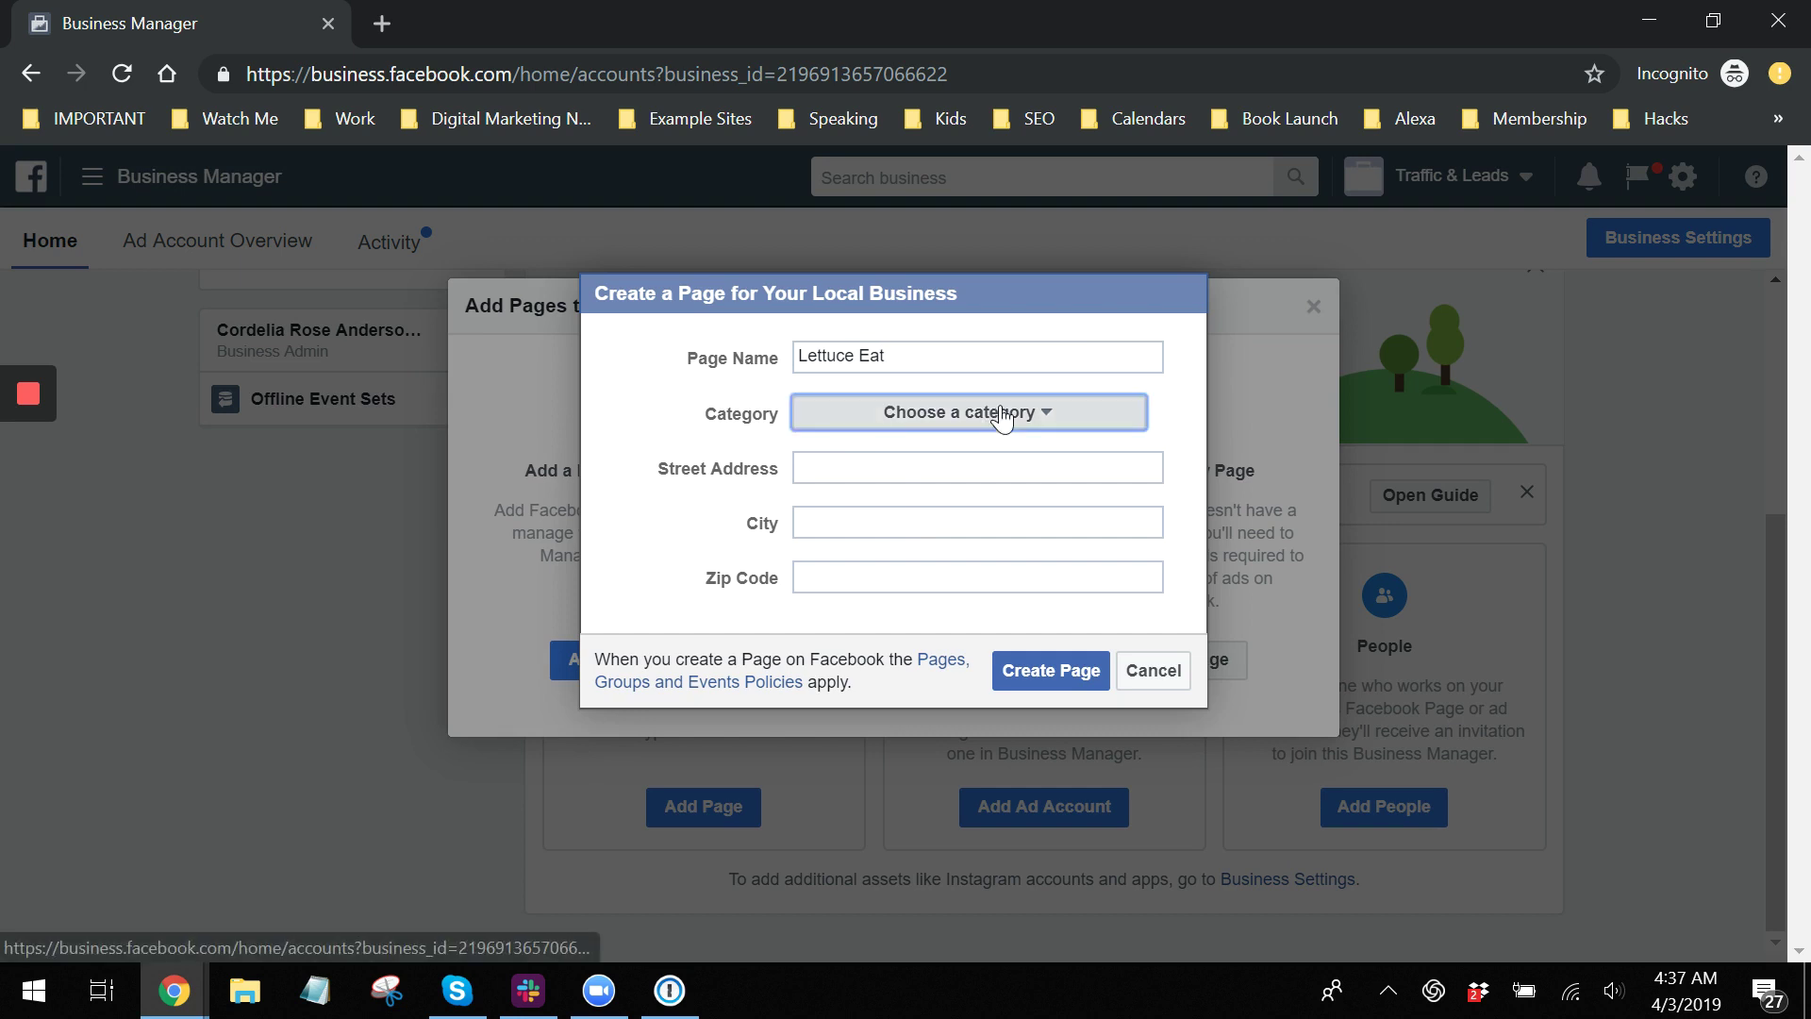
pyautogui.click(933, 488)
pyautogui.click(860, 467)
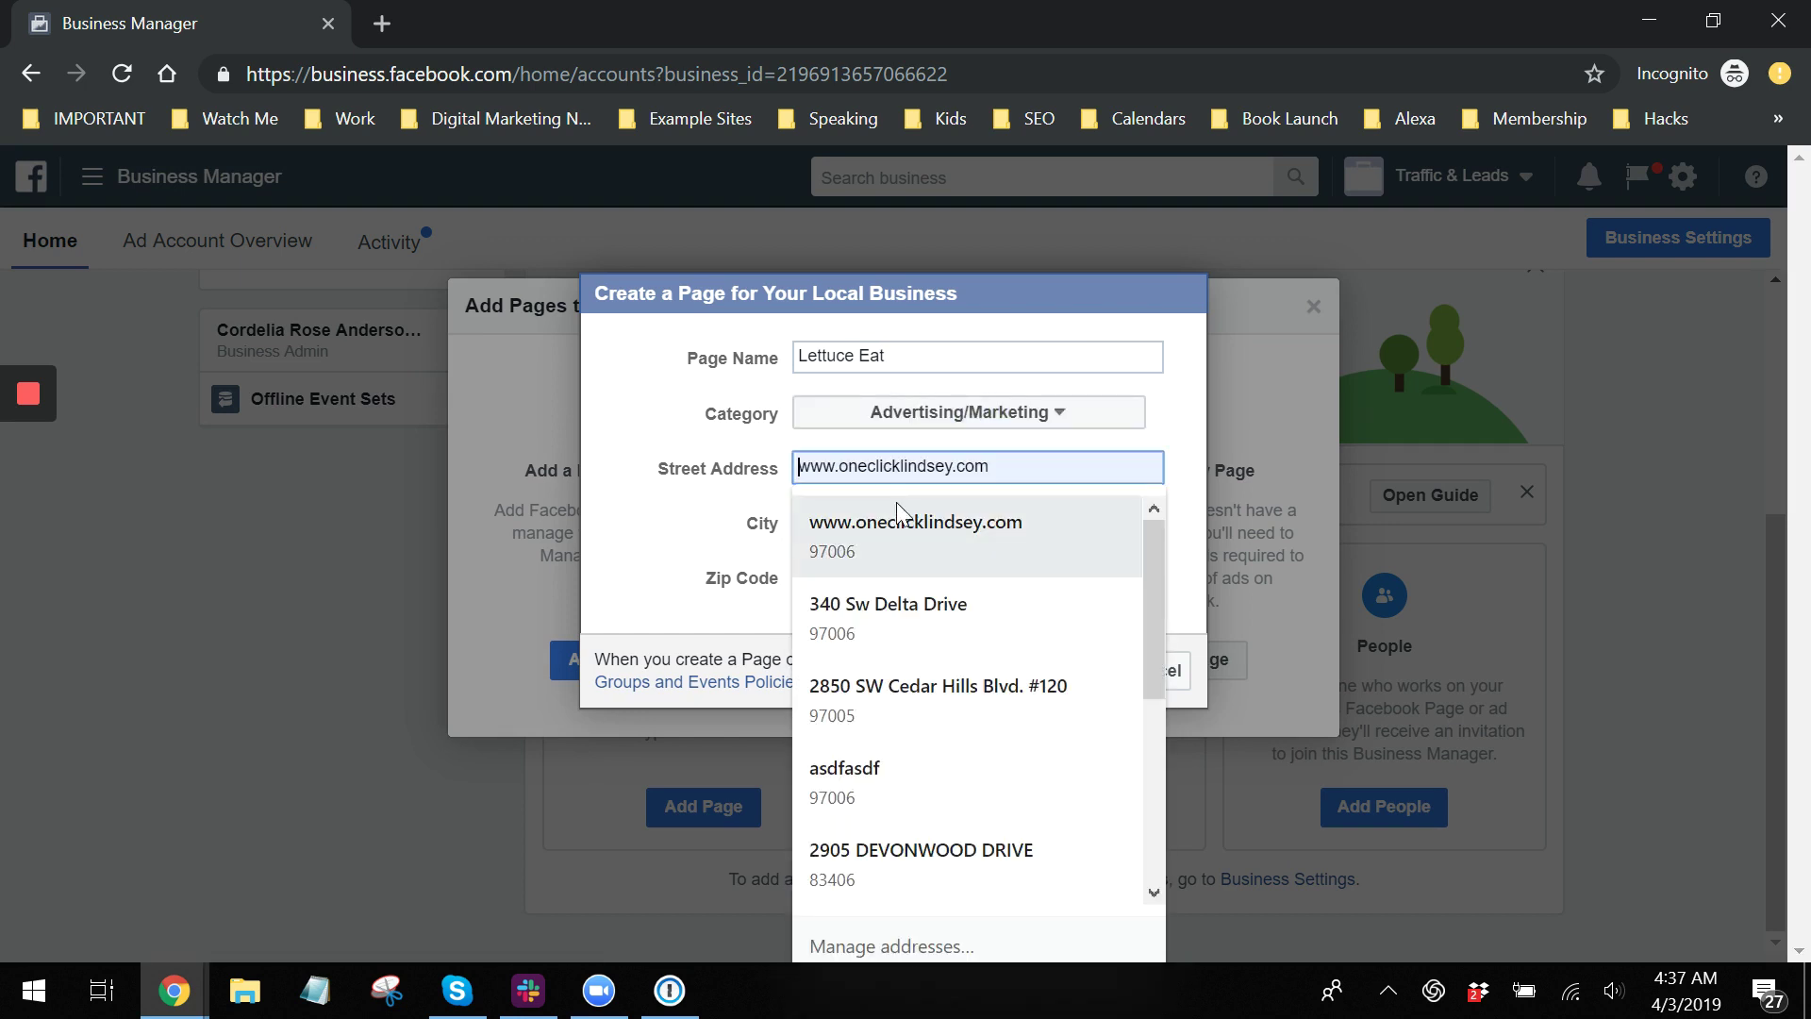
pyautogui.click(828, 615)
pyautogui.click(1045, 696)
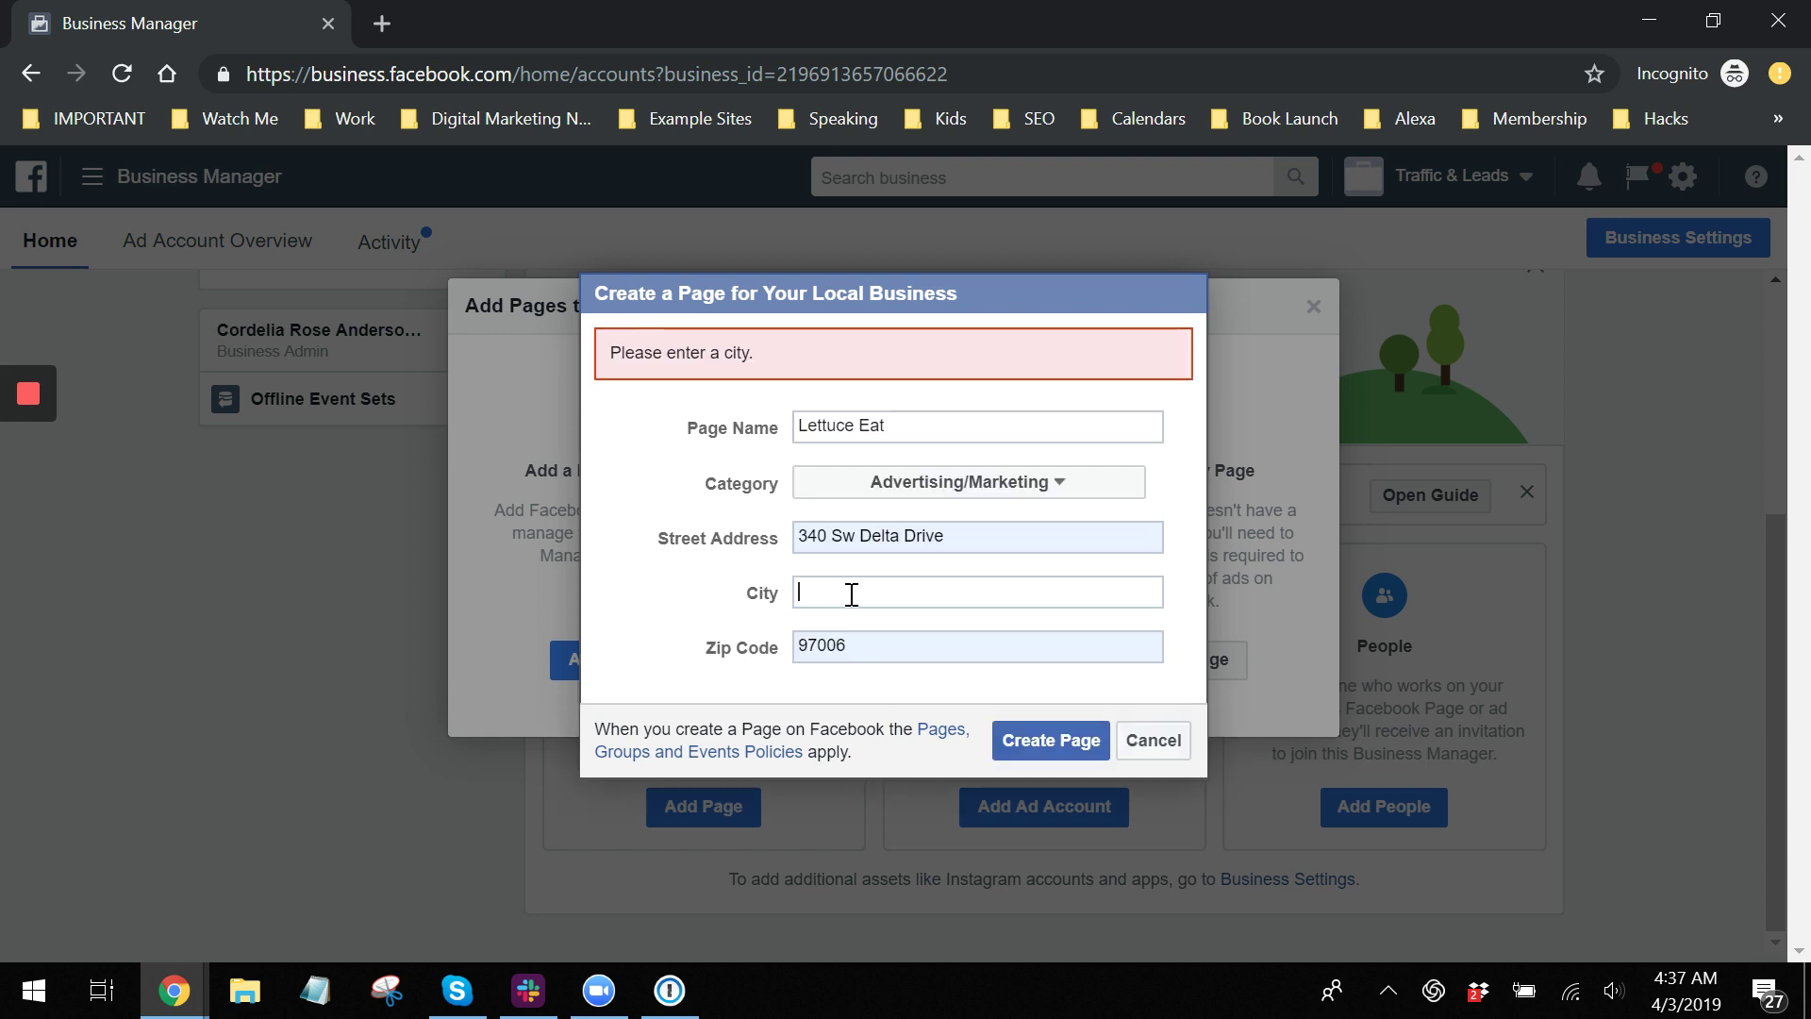
pyautogui.write('Idaho Falls')
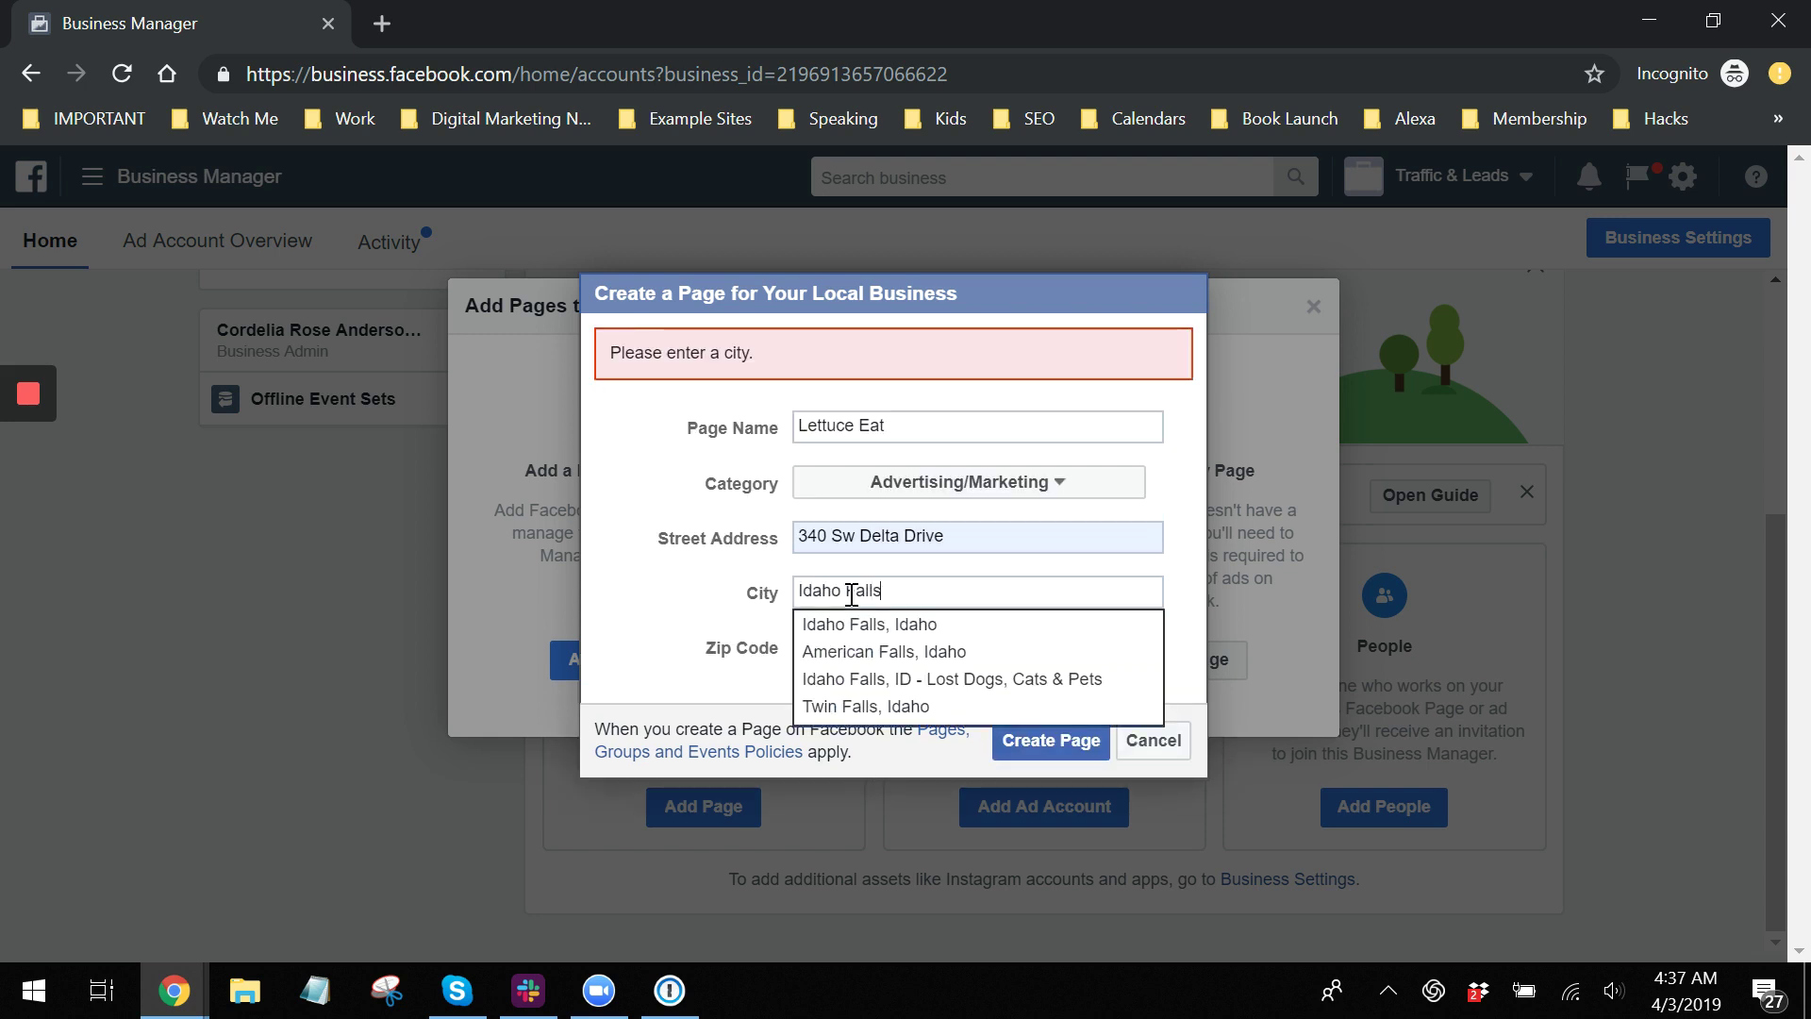
pyautogui.click(869, 623)
pyautogui.click(1032, 741)
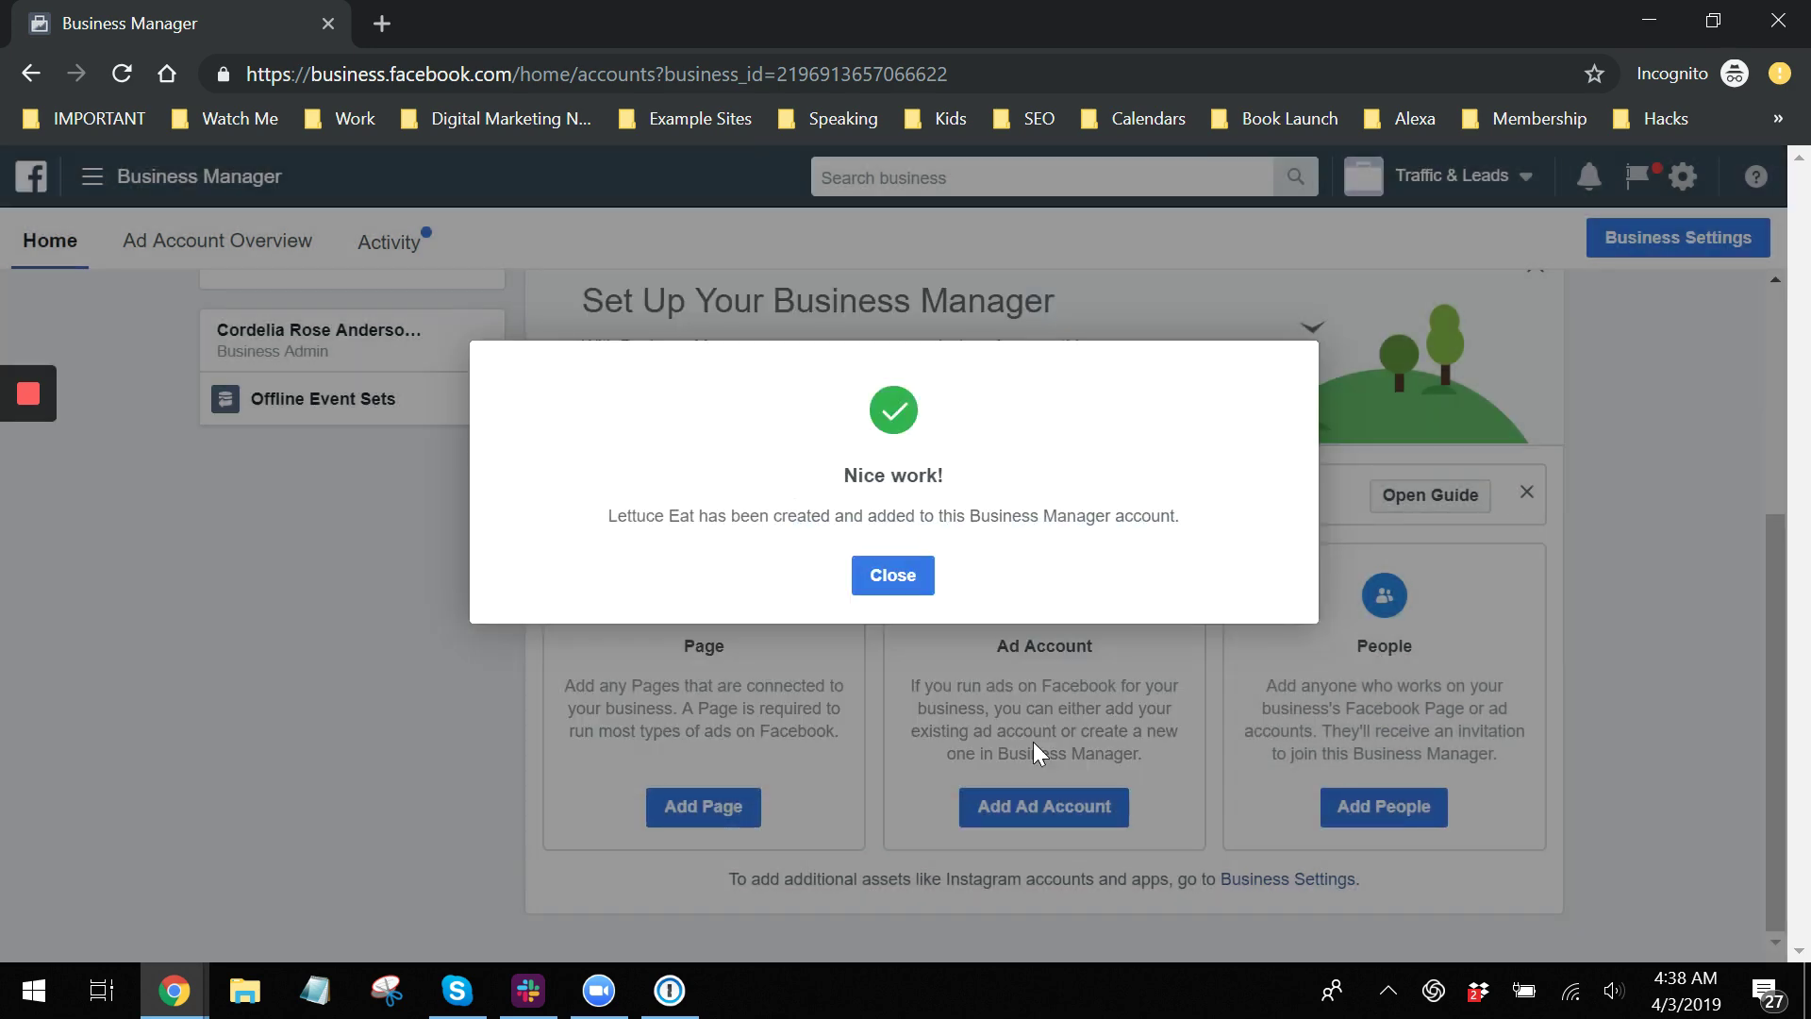
pyautogui.click(892, 580)
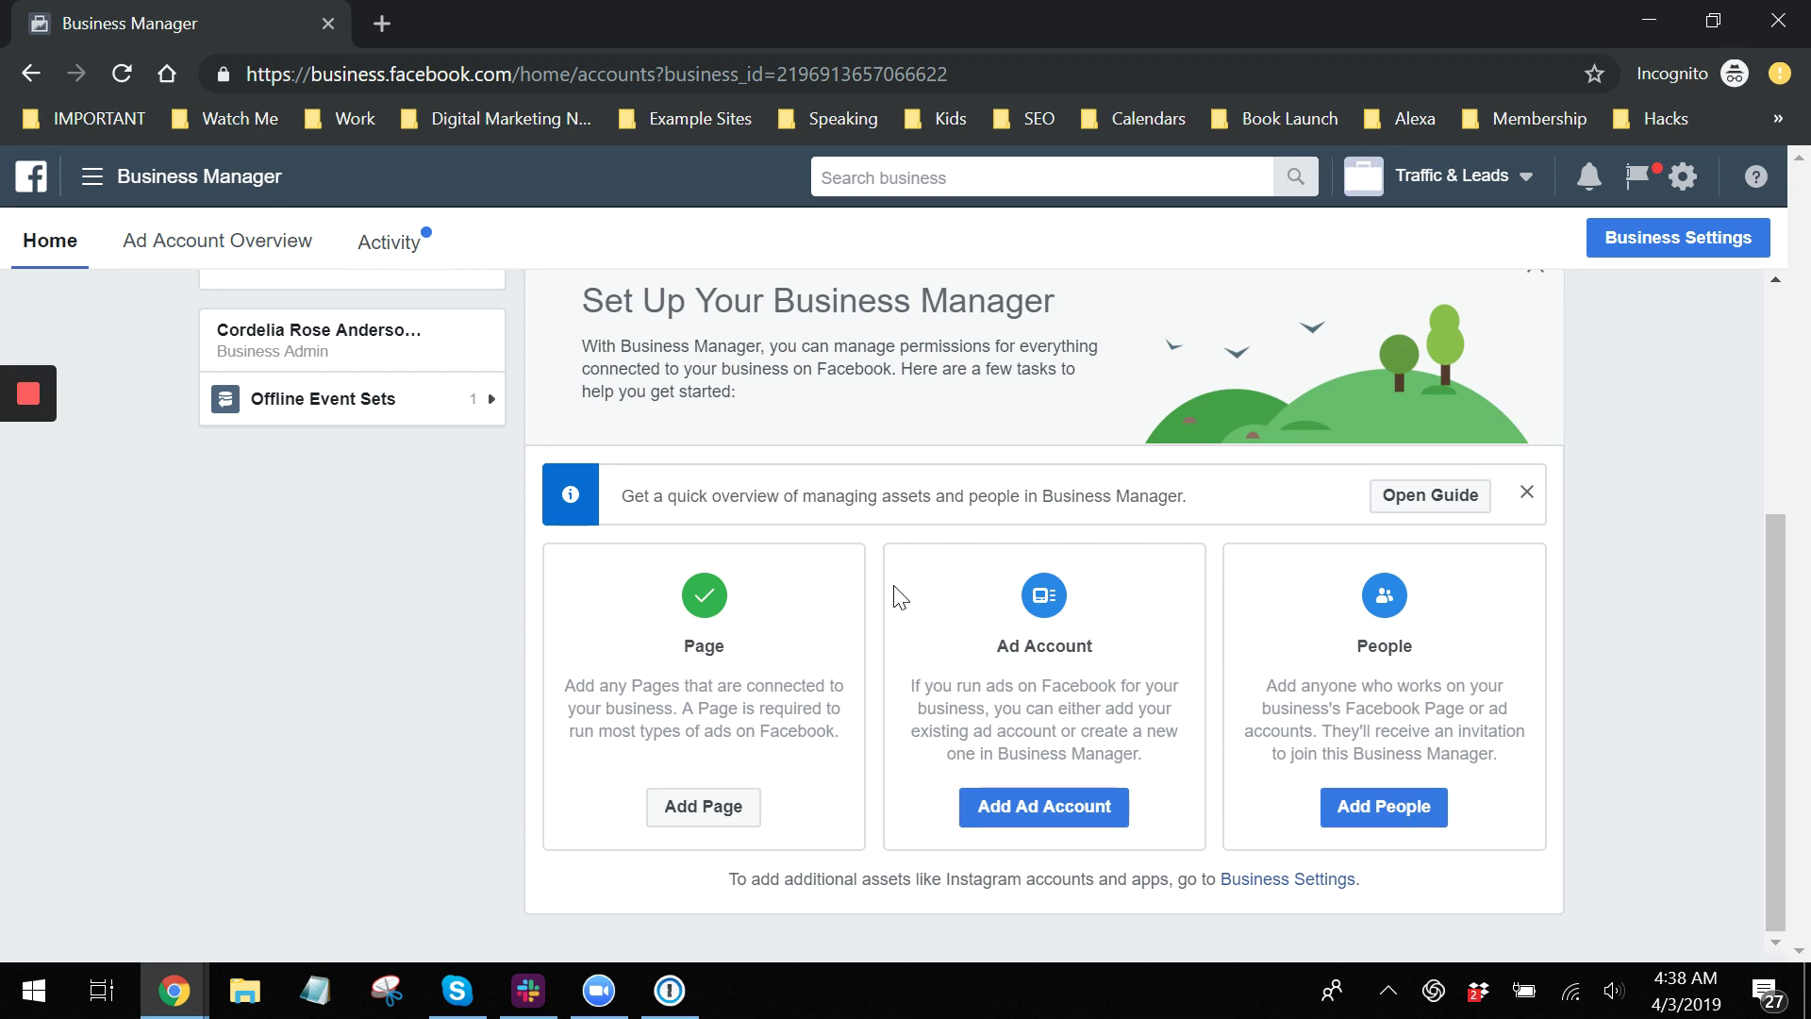
# Cancel adding an existing ad account and bring the personal Facebook window into view.
pyautogui.click(1051, 822)
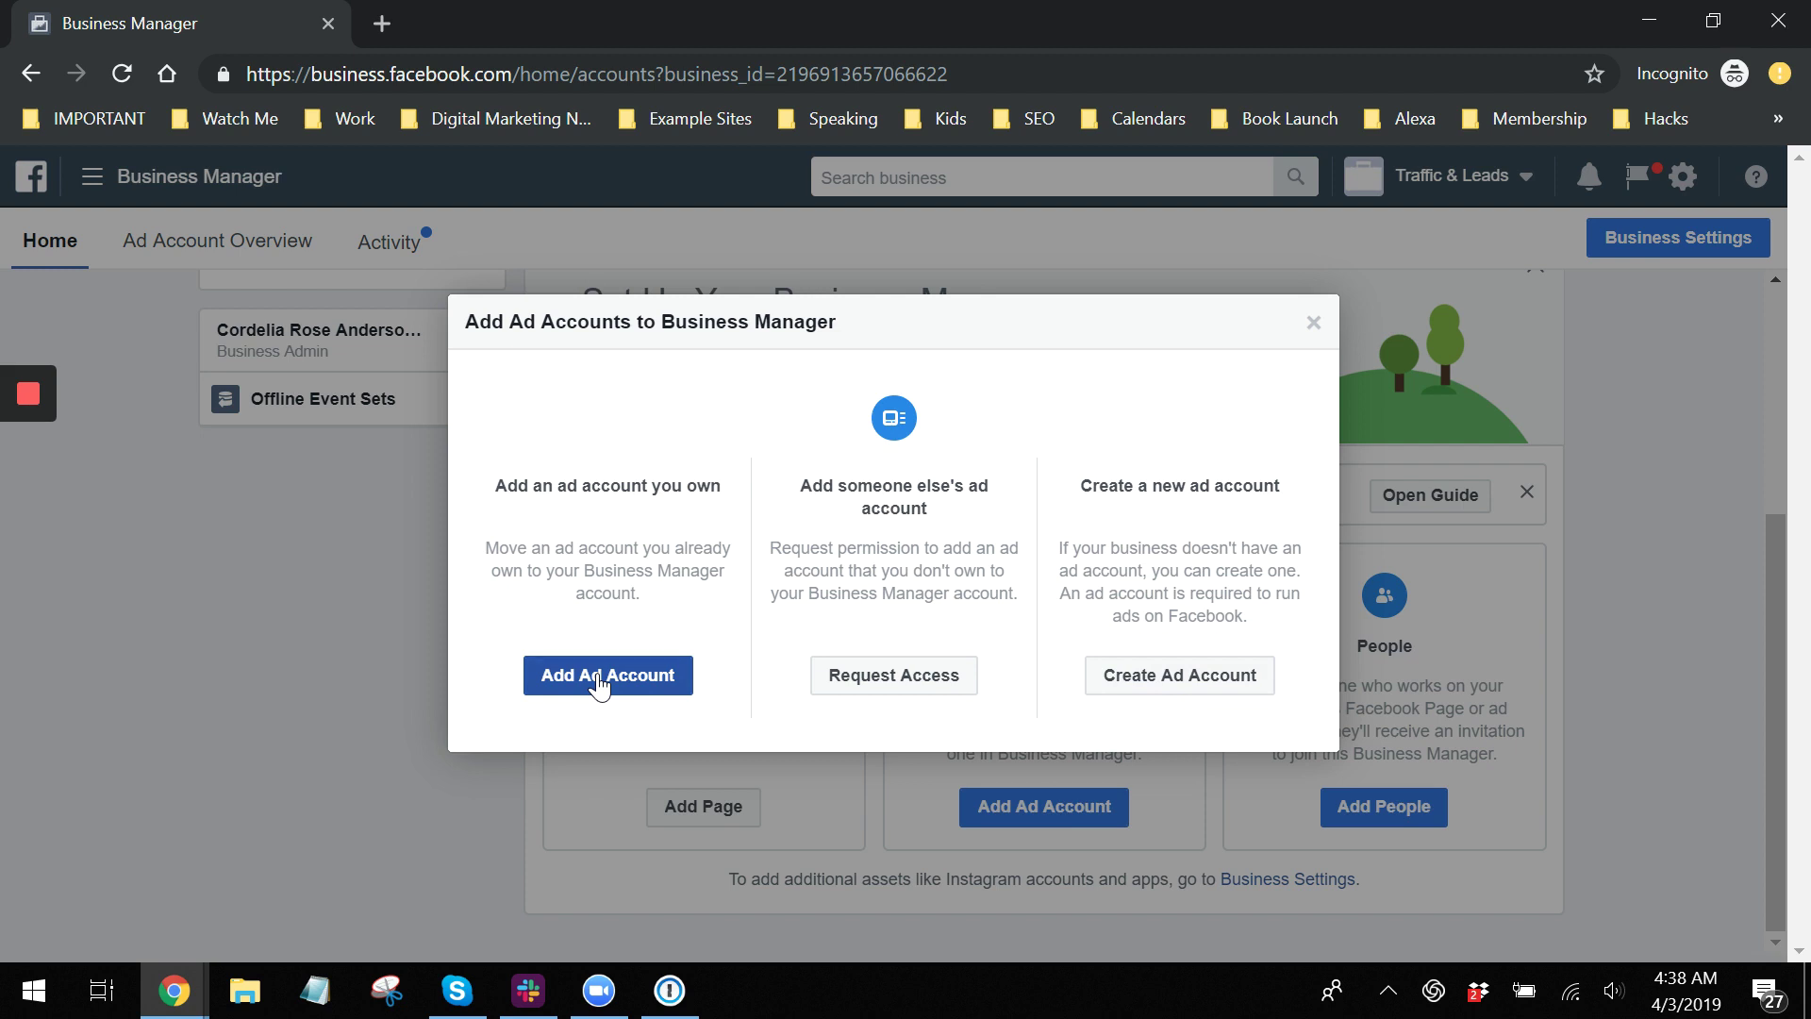
pyautogui.click(599, 684)
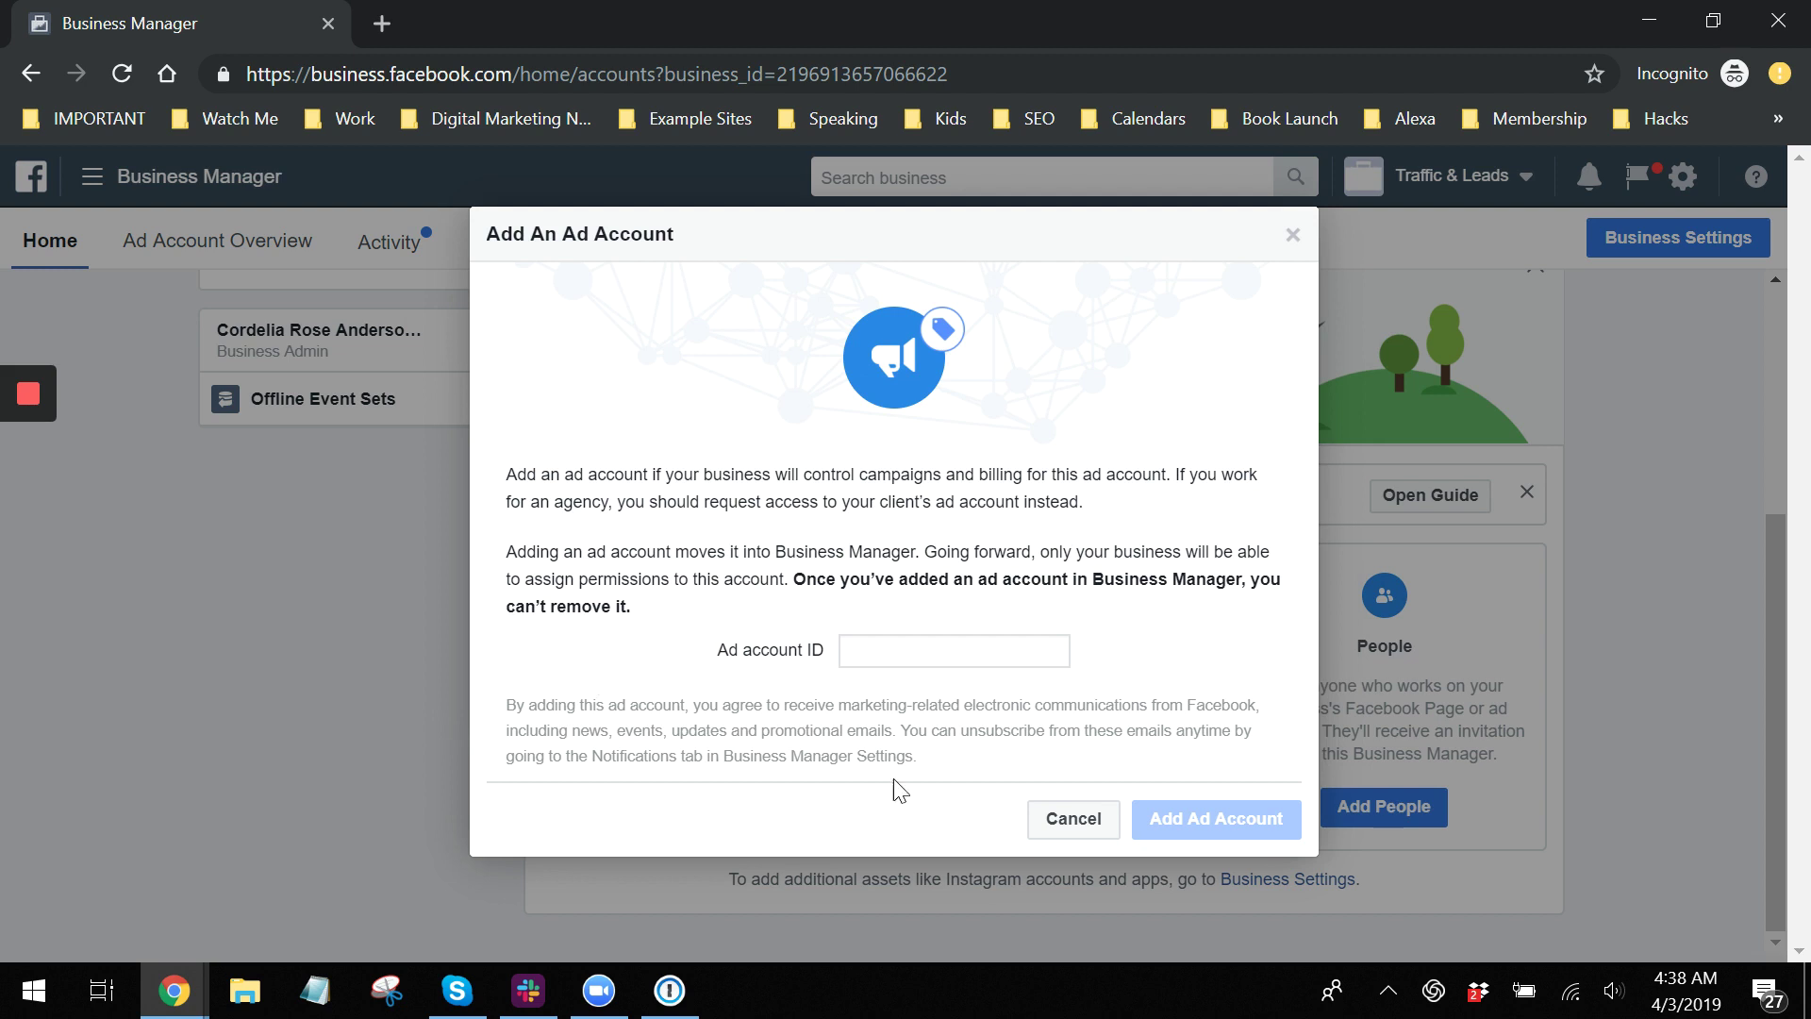
pyautogui.click(1054, 820)
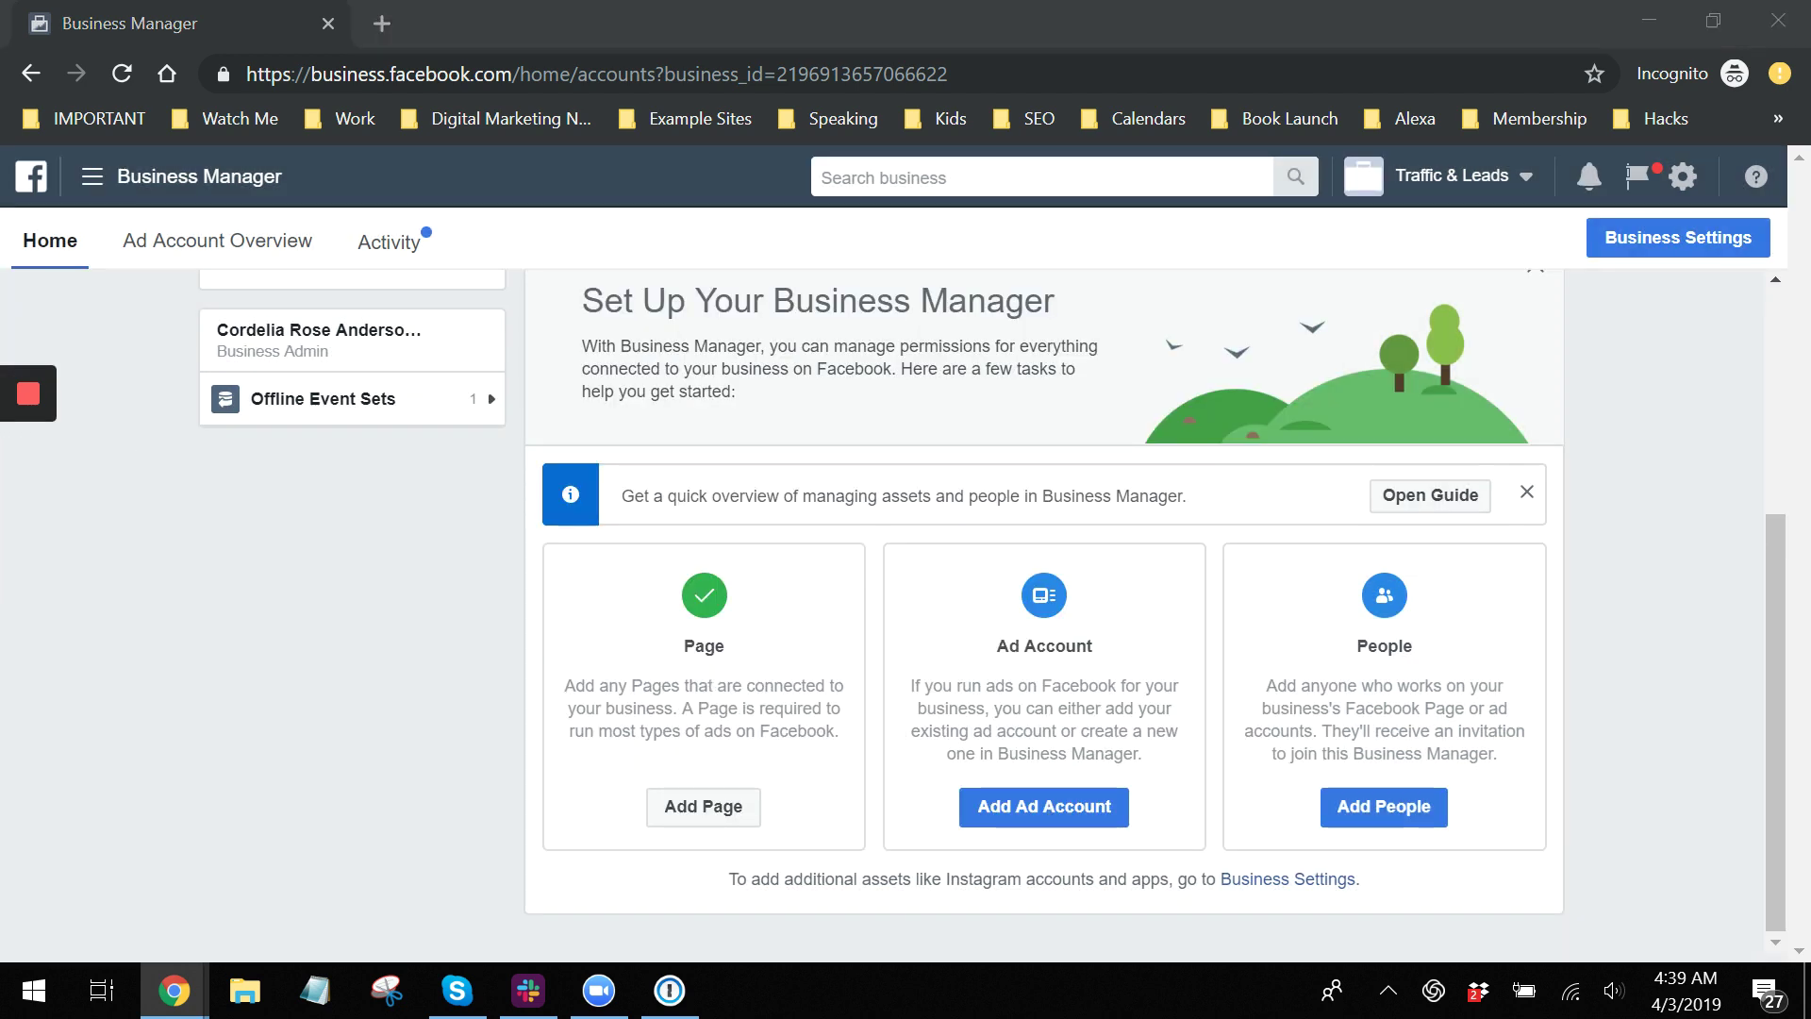
pyautogui.moveTo(1809, 328); pyautogui.dragTo(571, 285)
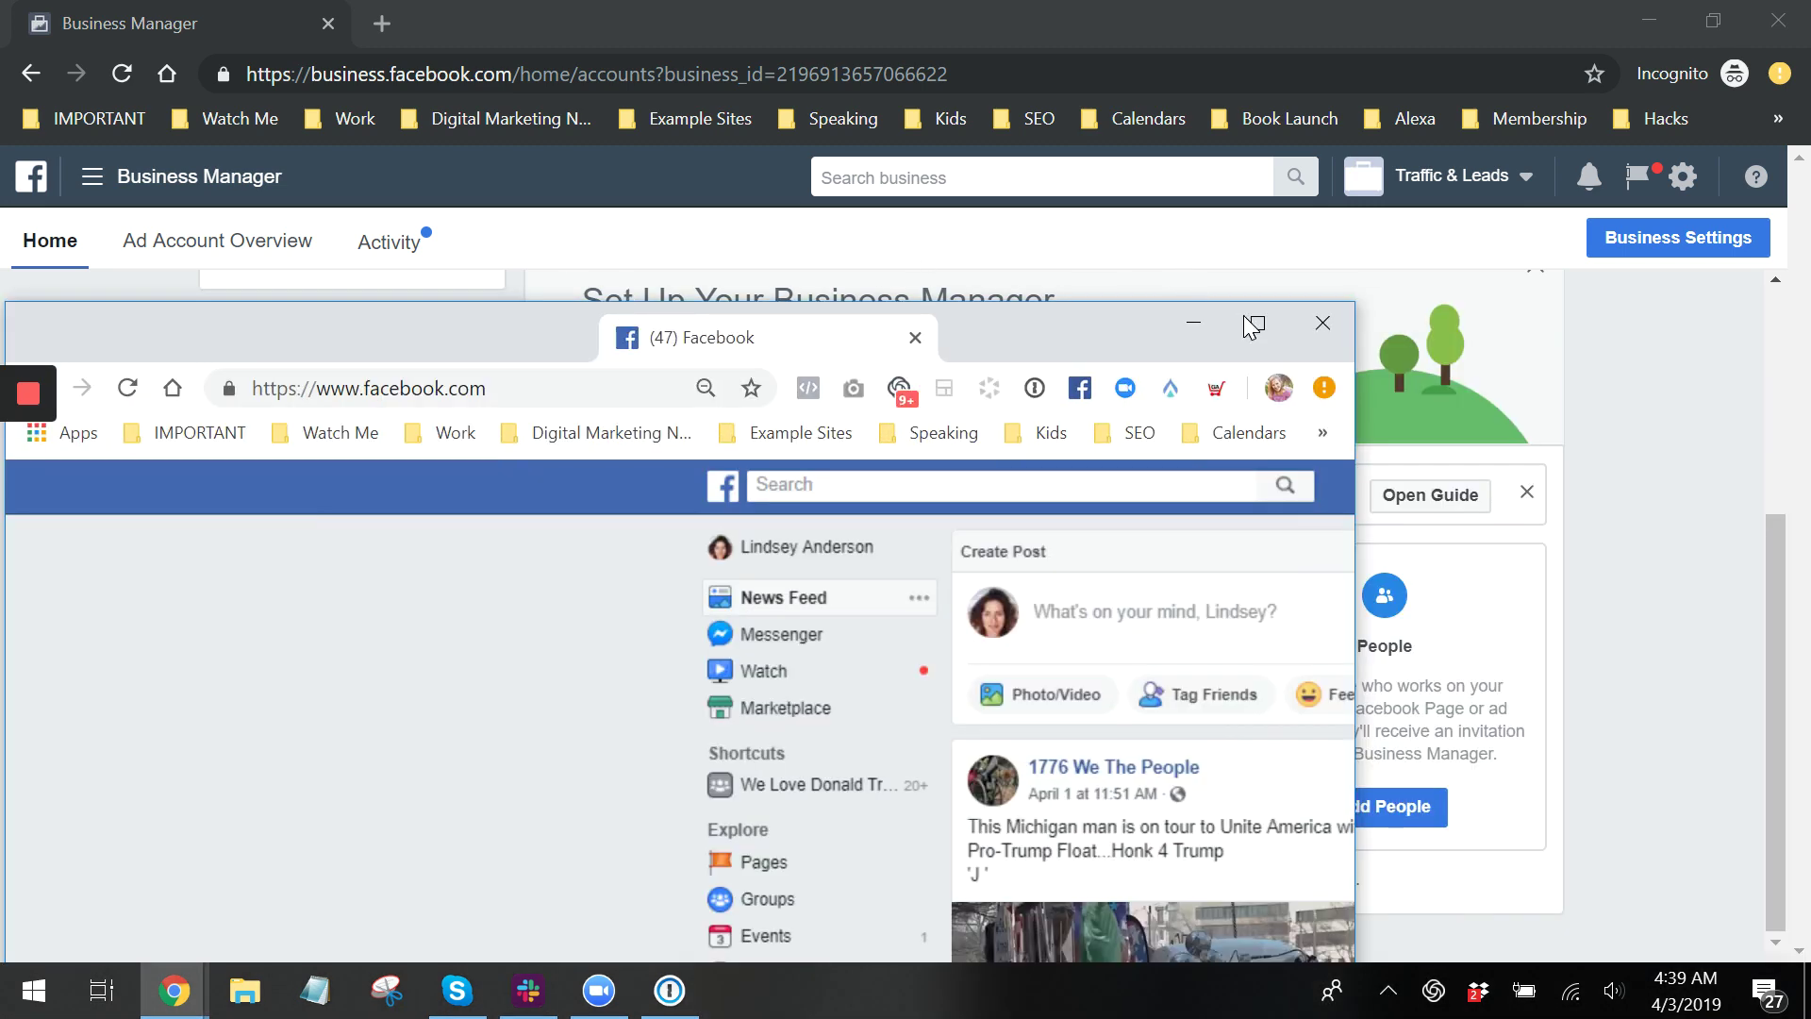
# Find the personal ad account's ID in Ads Manager, then return to Business Manager.
pyautogui.click(1247, 318)
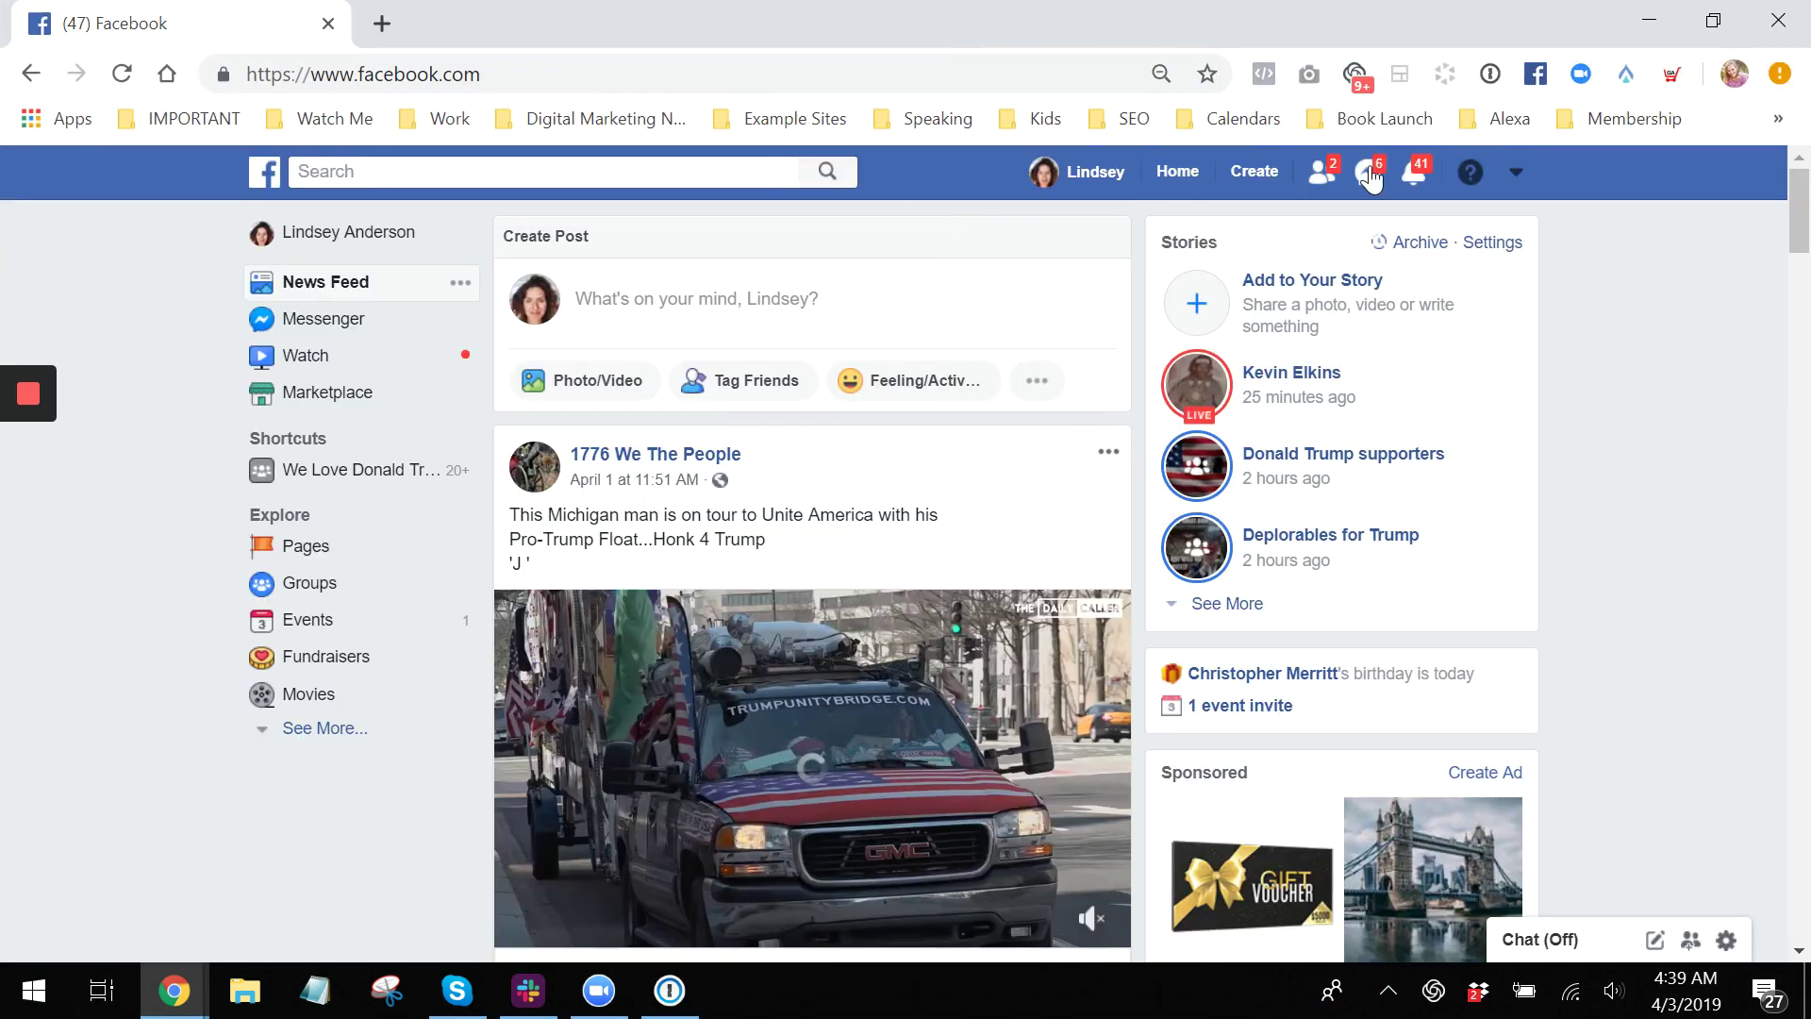
pyautogui.click(1515, 174)
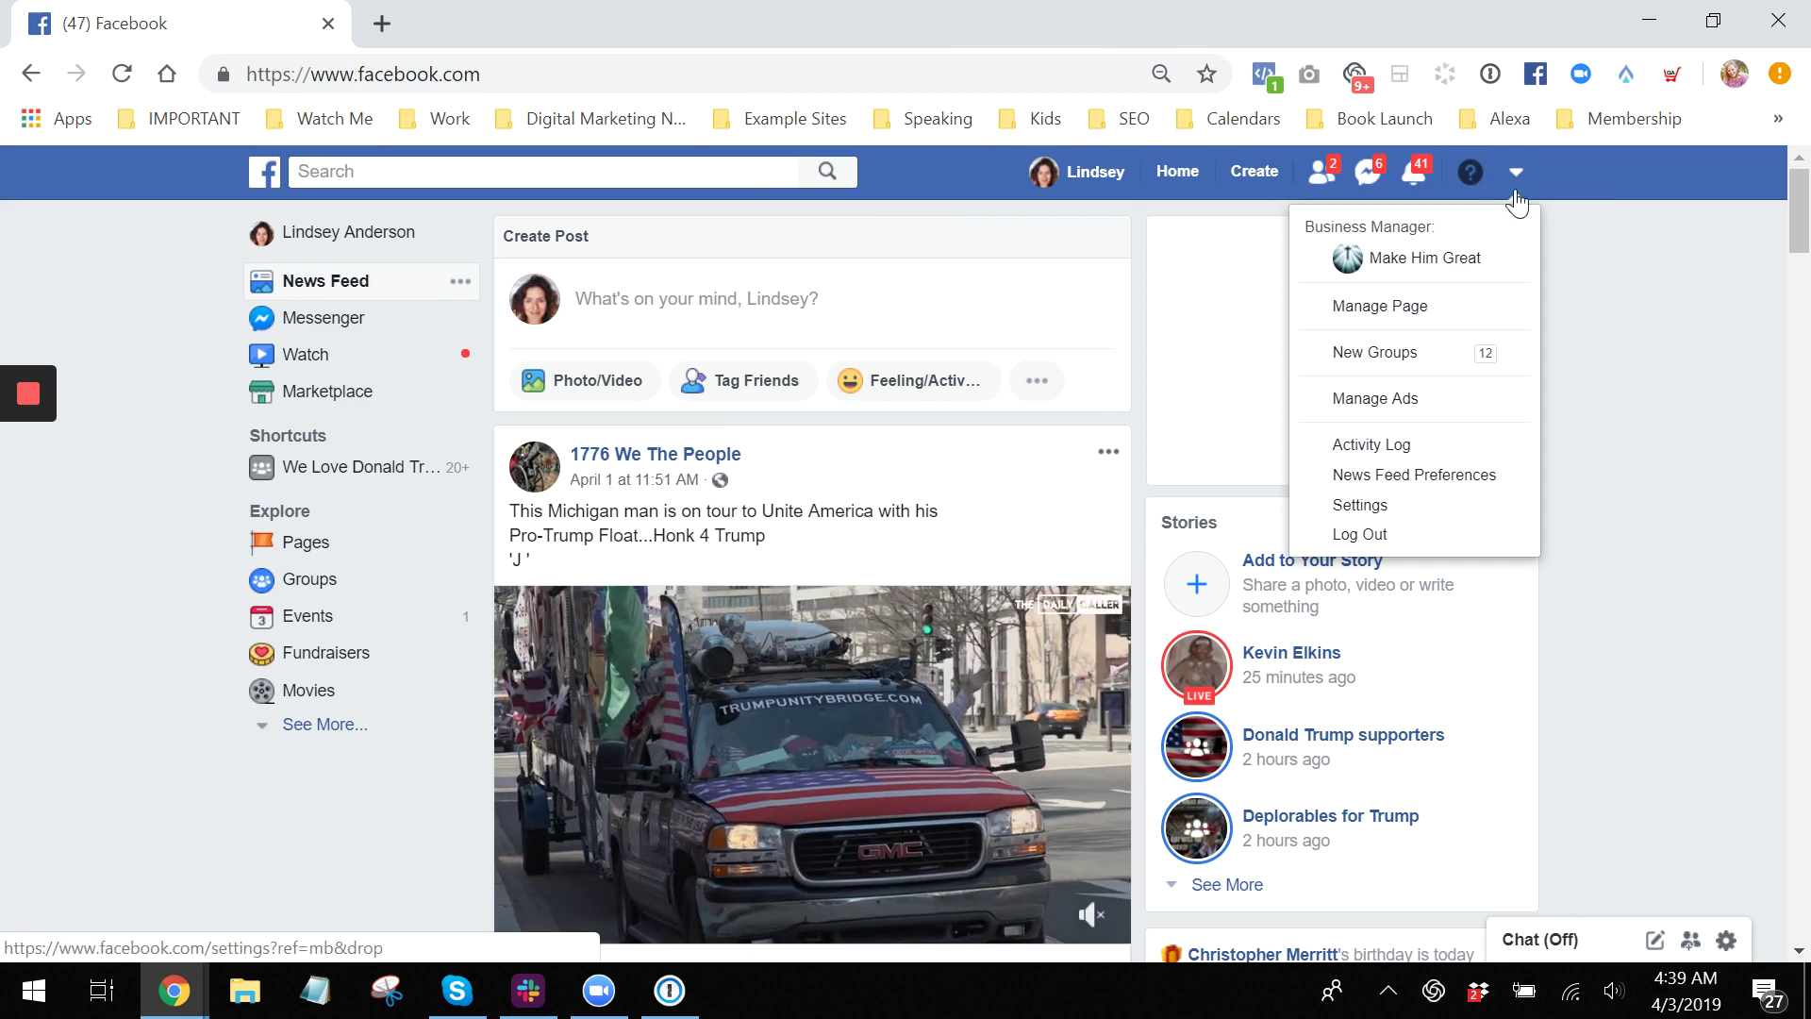
pyautogui.click(1396, 398)
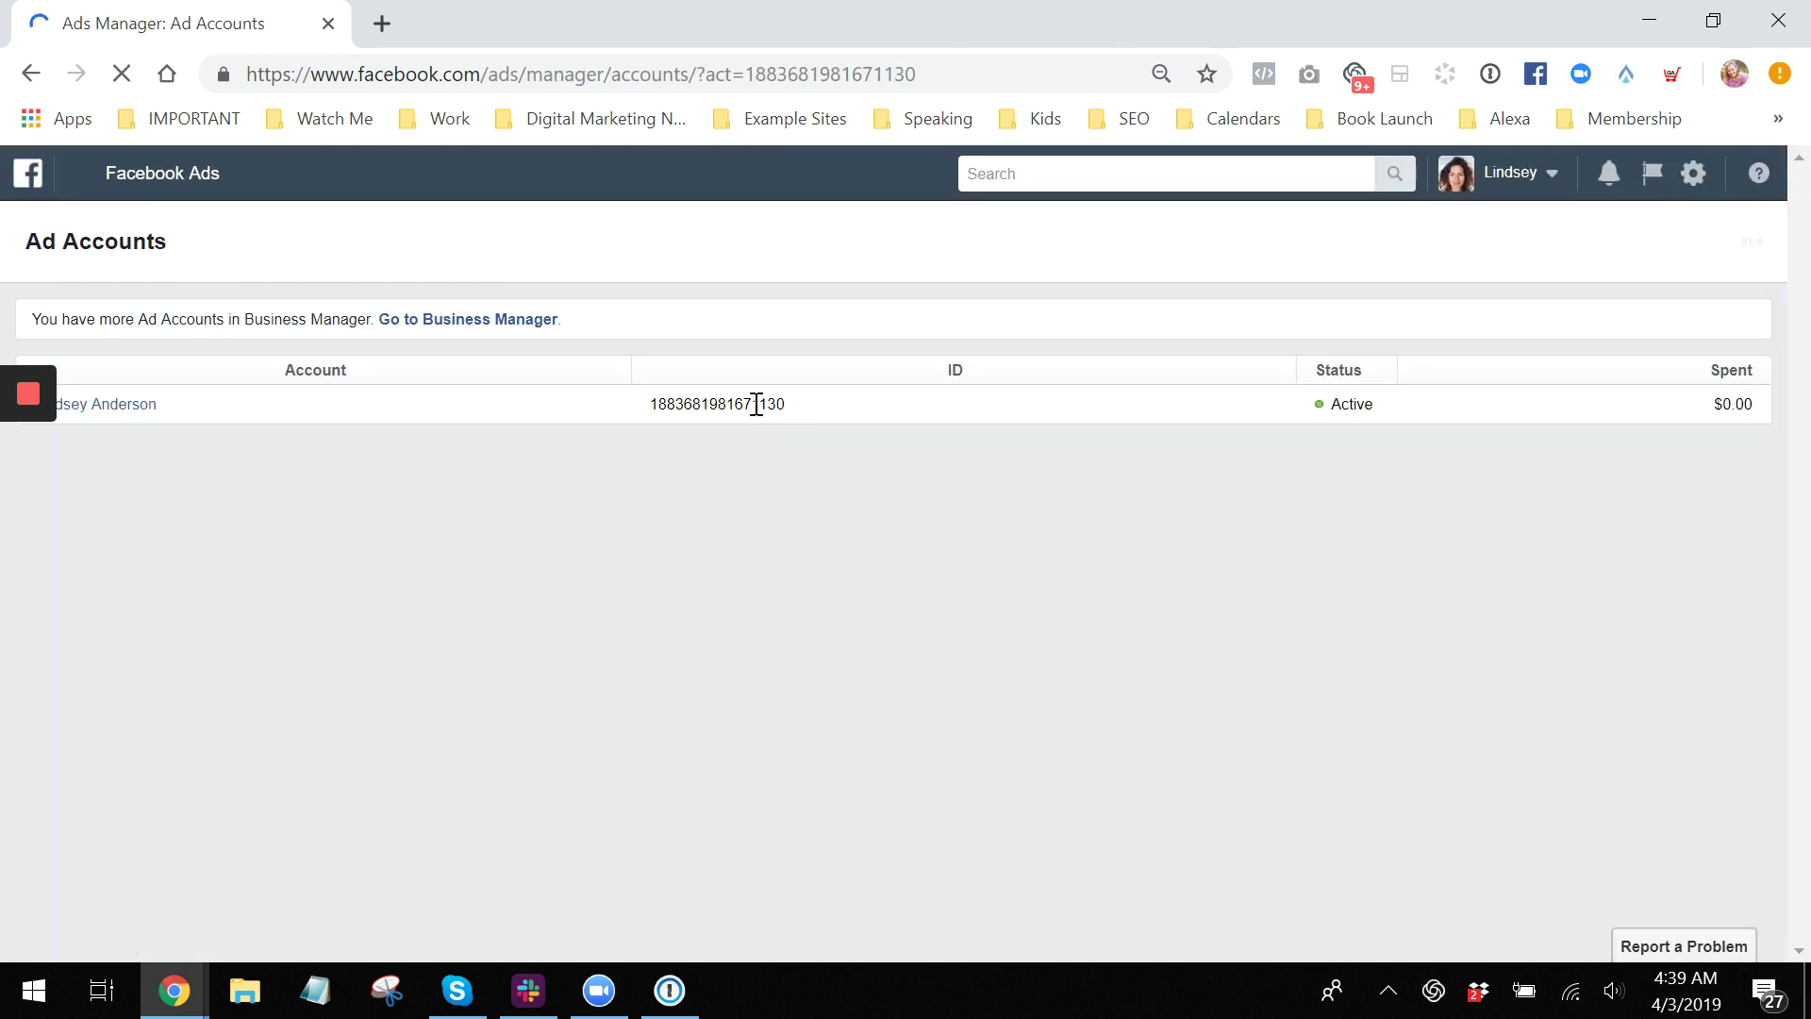
pyautogui.doubleClick(752, 404)
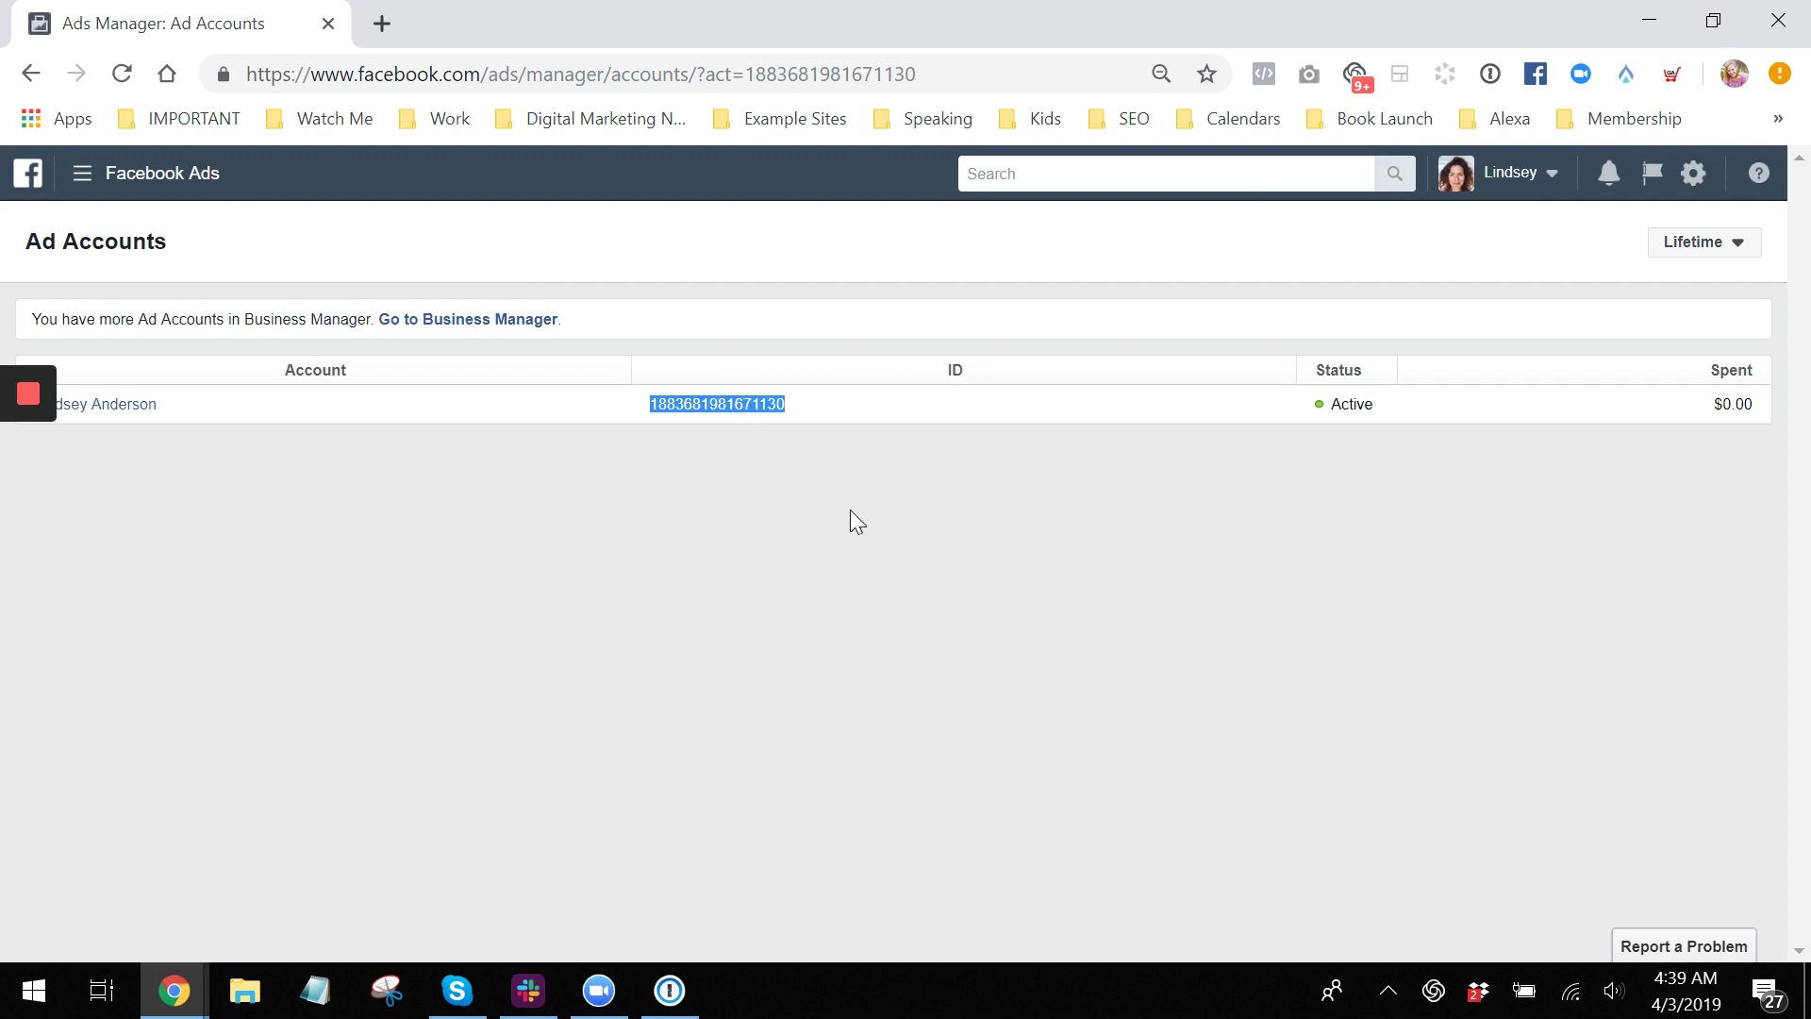
pyautogui.moveTo(751, 26); pyautogui.dragTo(907, 96)
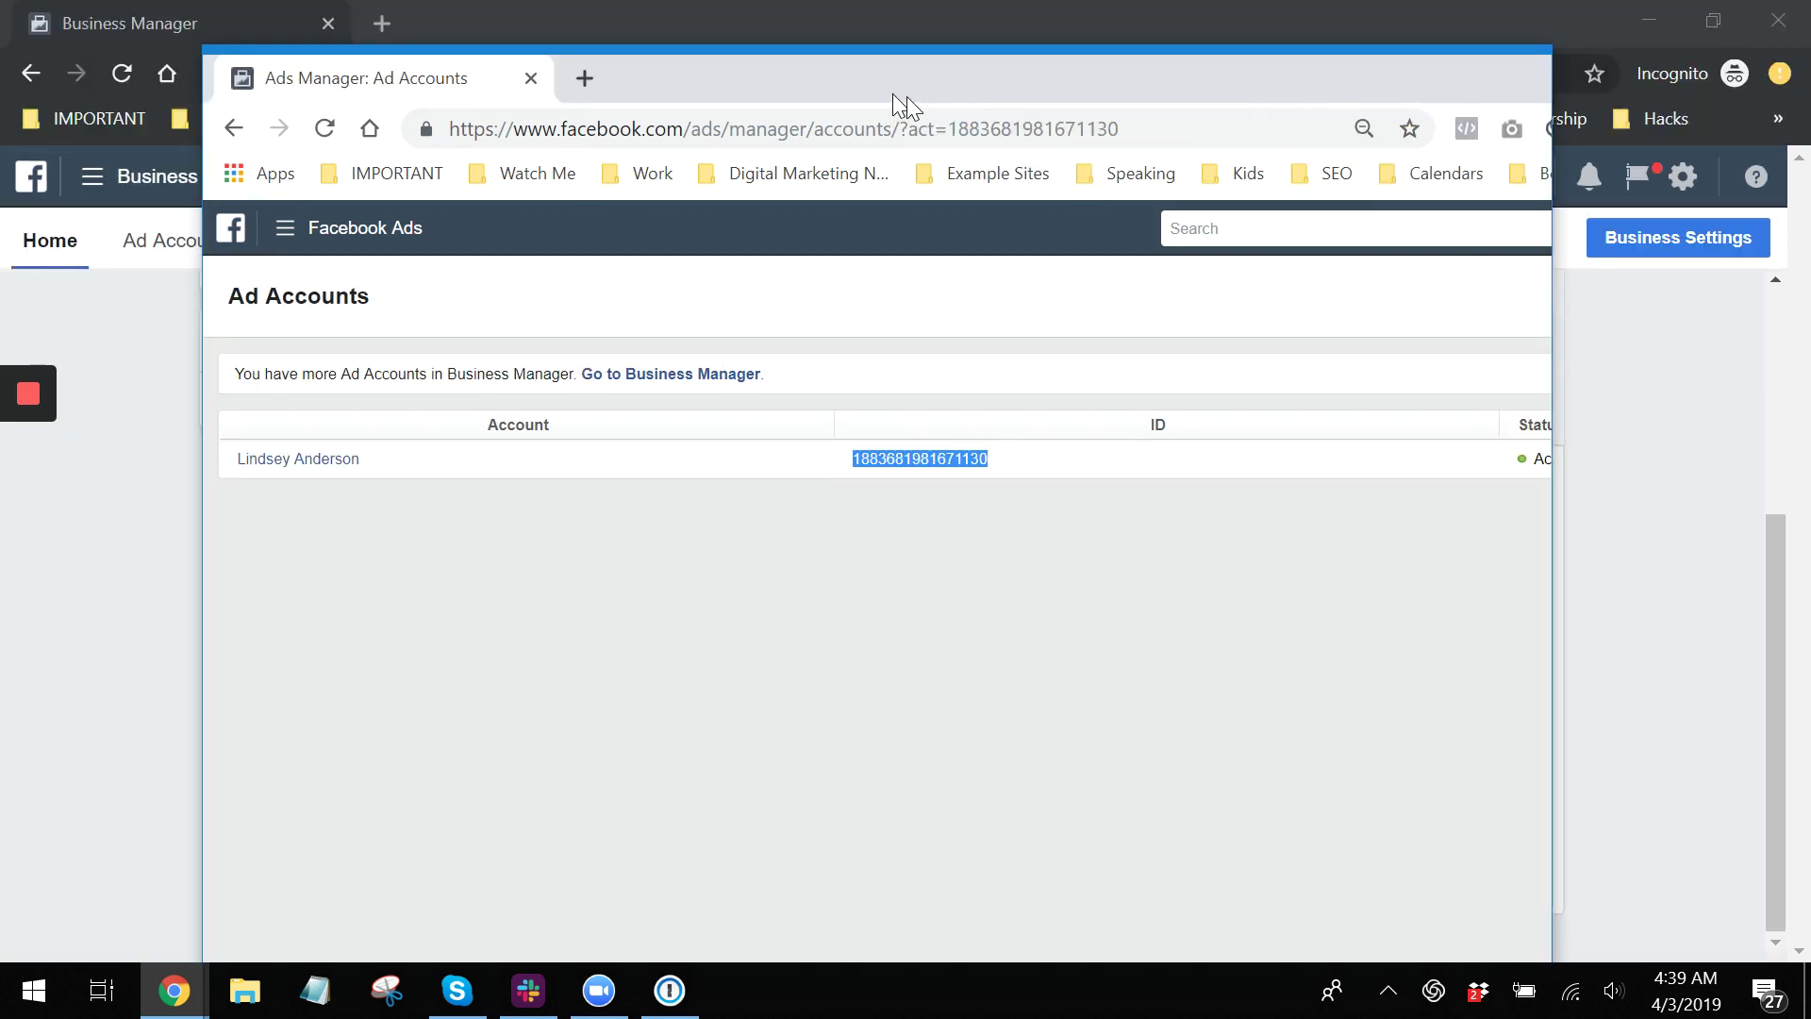
pyautogui.hotkey('alt', 'Tab')
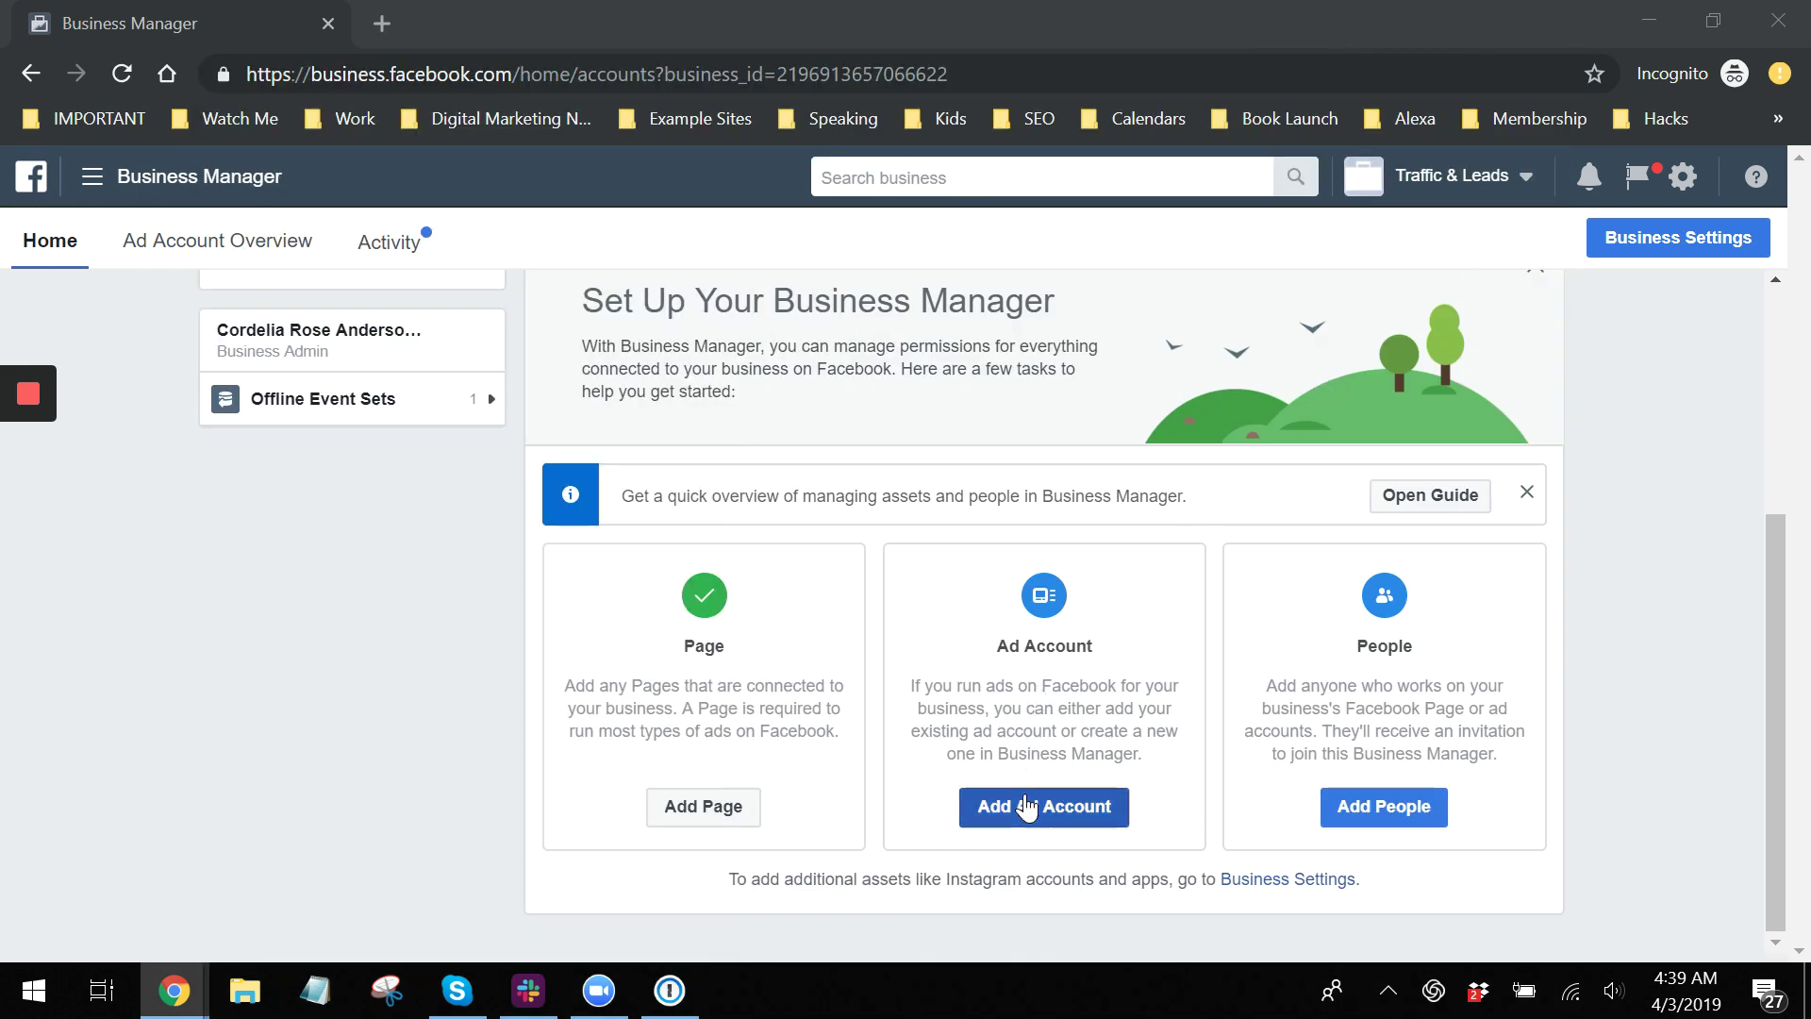
# Abandon adding an existing ad account by ID and choose Create Ad Account instead.
pyautogui.click(1026, 809)
pyautogui.click(1026, 810)
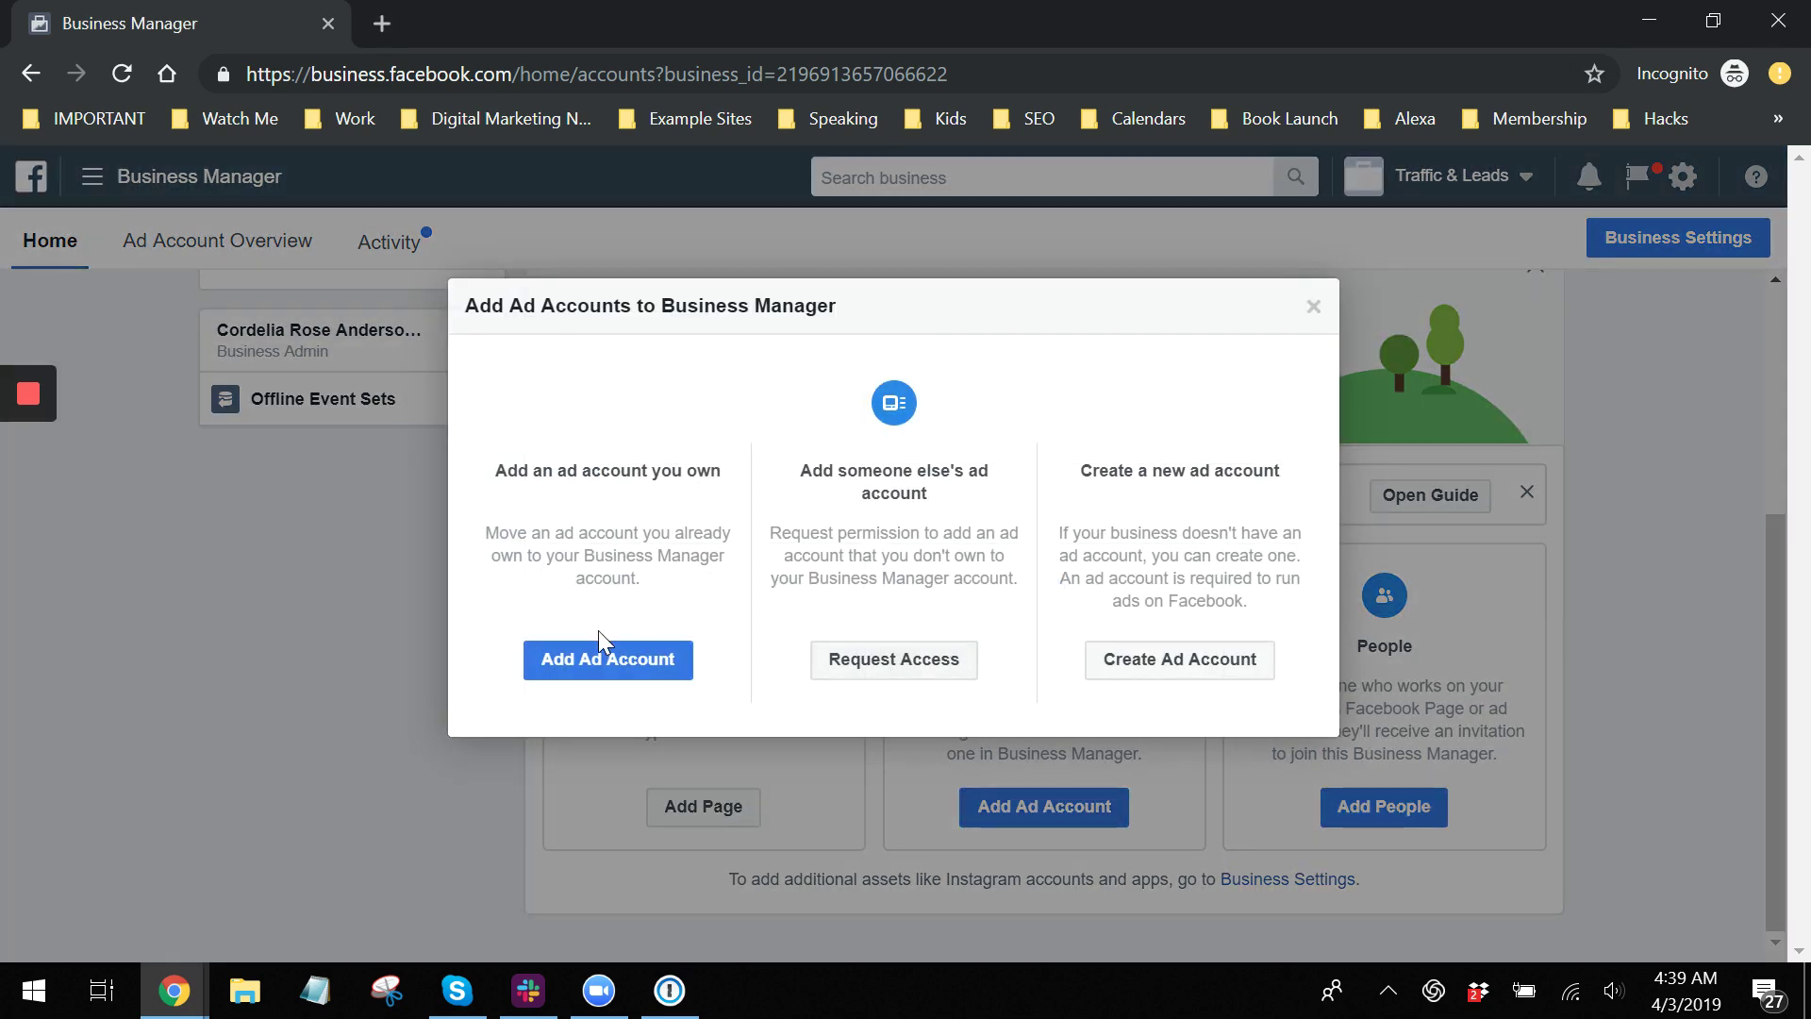
pyautogui.click(602, 660)
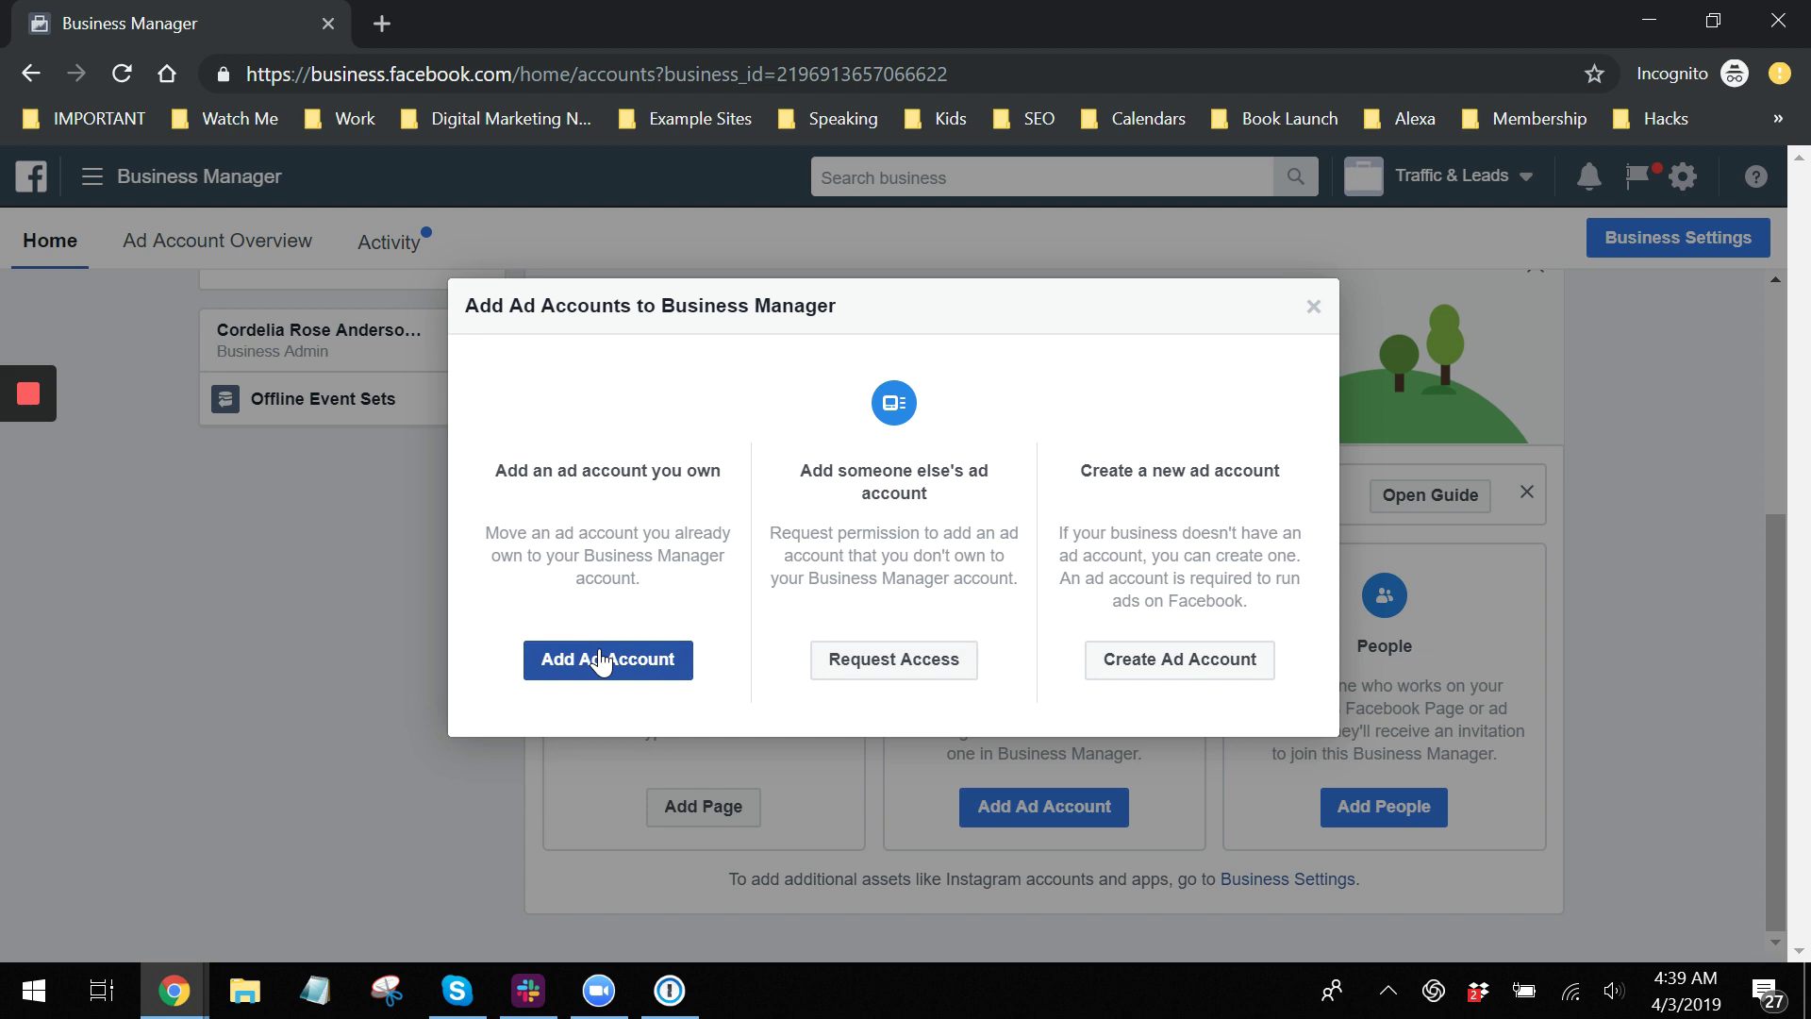
pyautogui.click(602, 660)
pyautogui.click(899, 652)
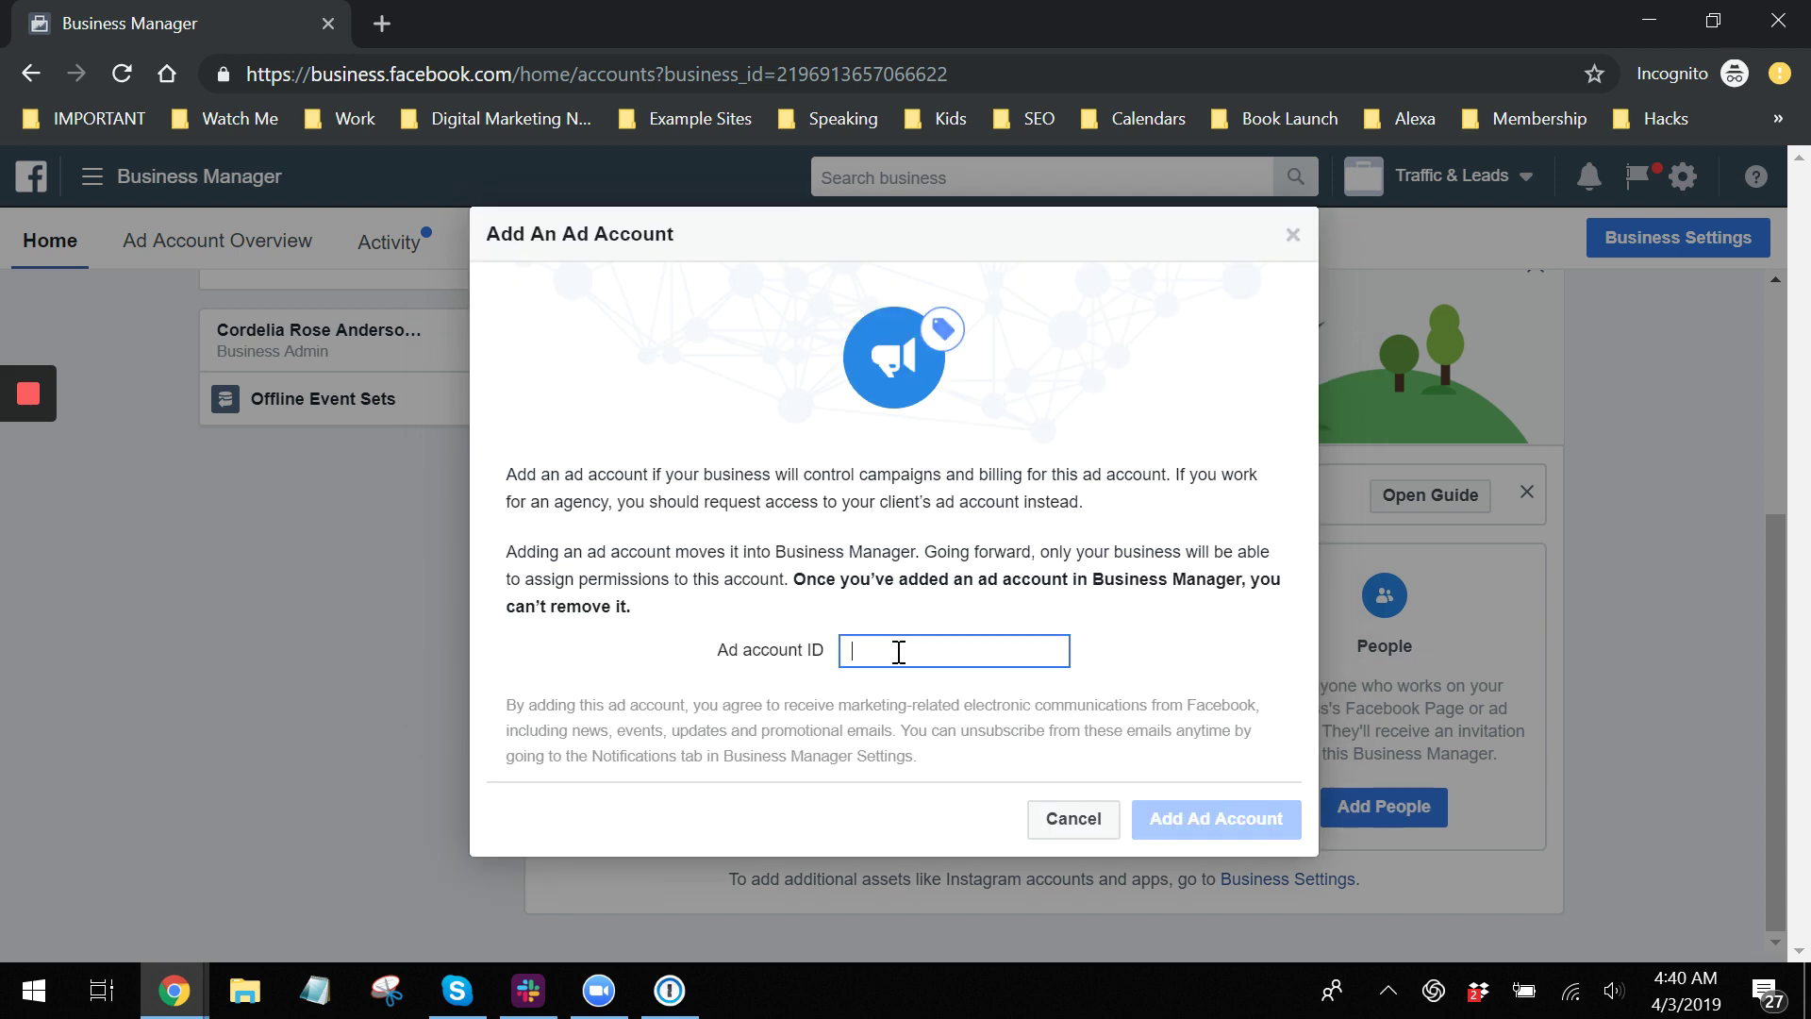
pyautogui.click(1056, 818)
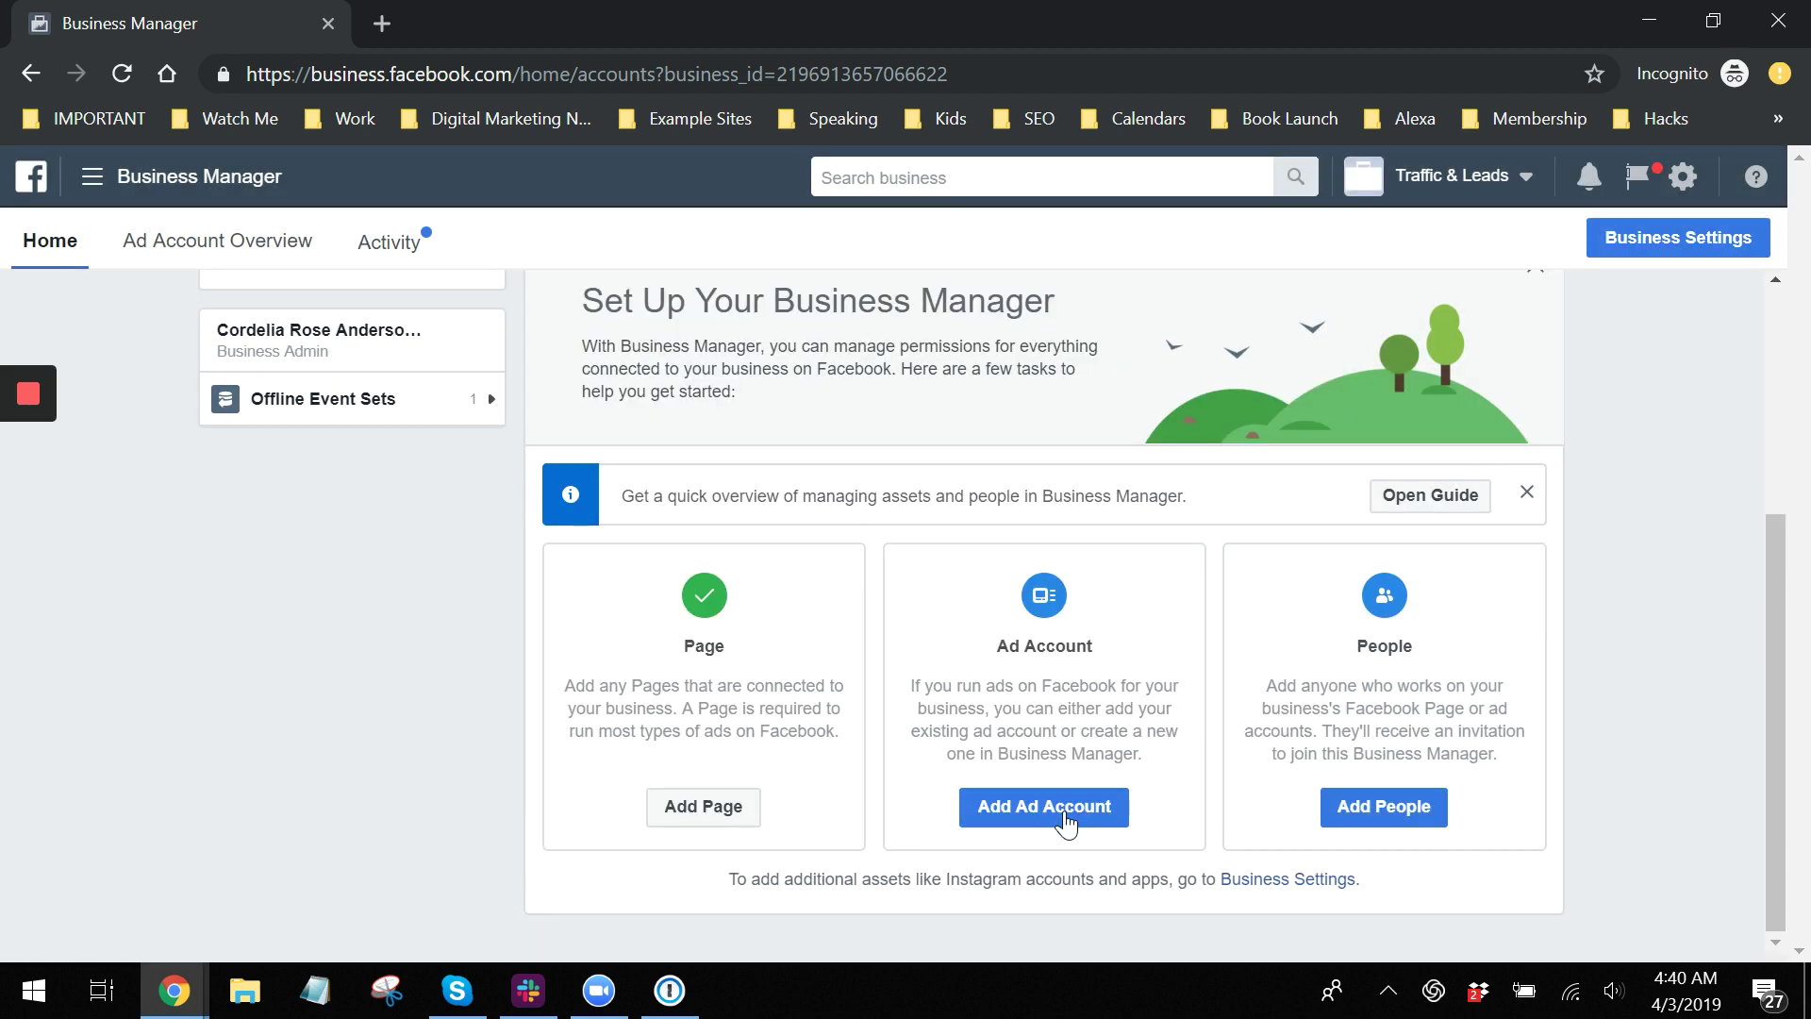
pyautogui.click(1004, 807)
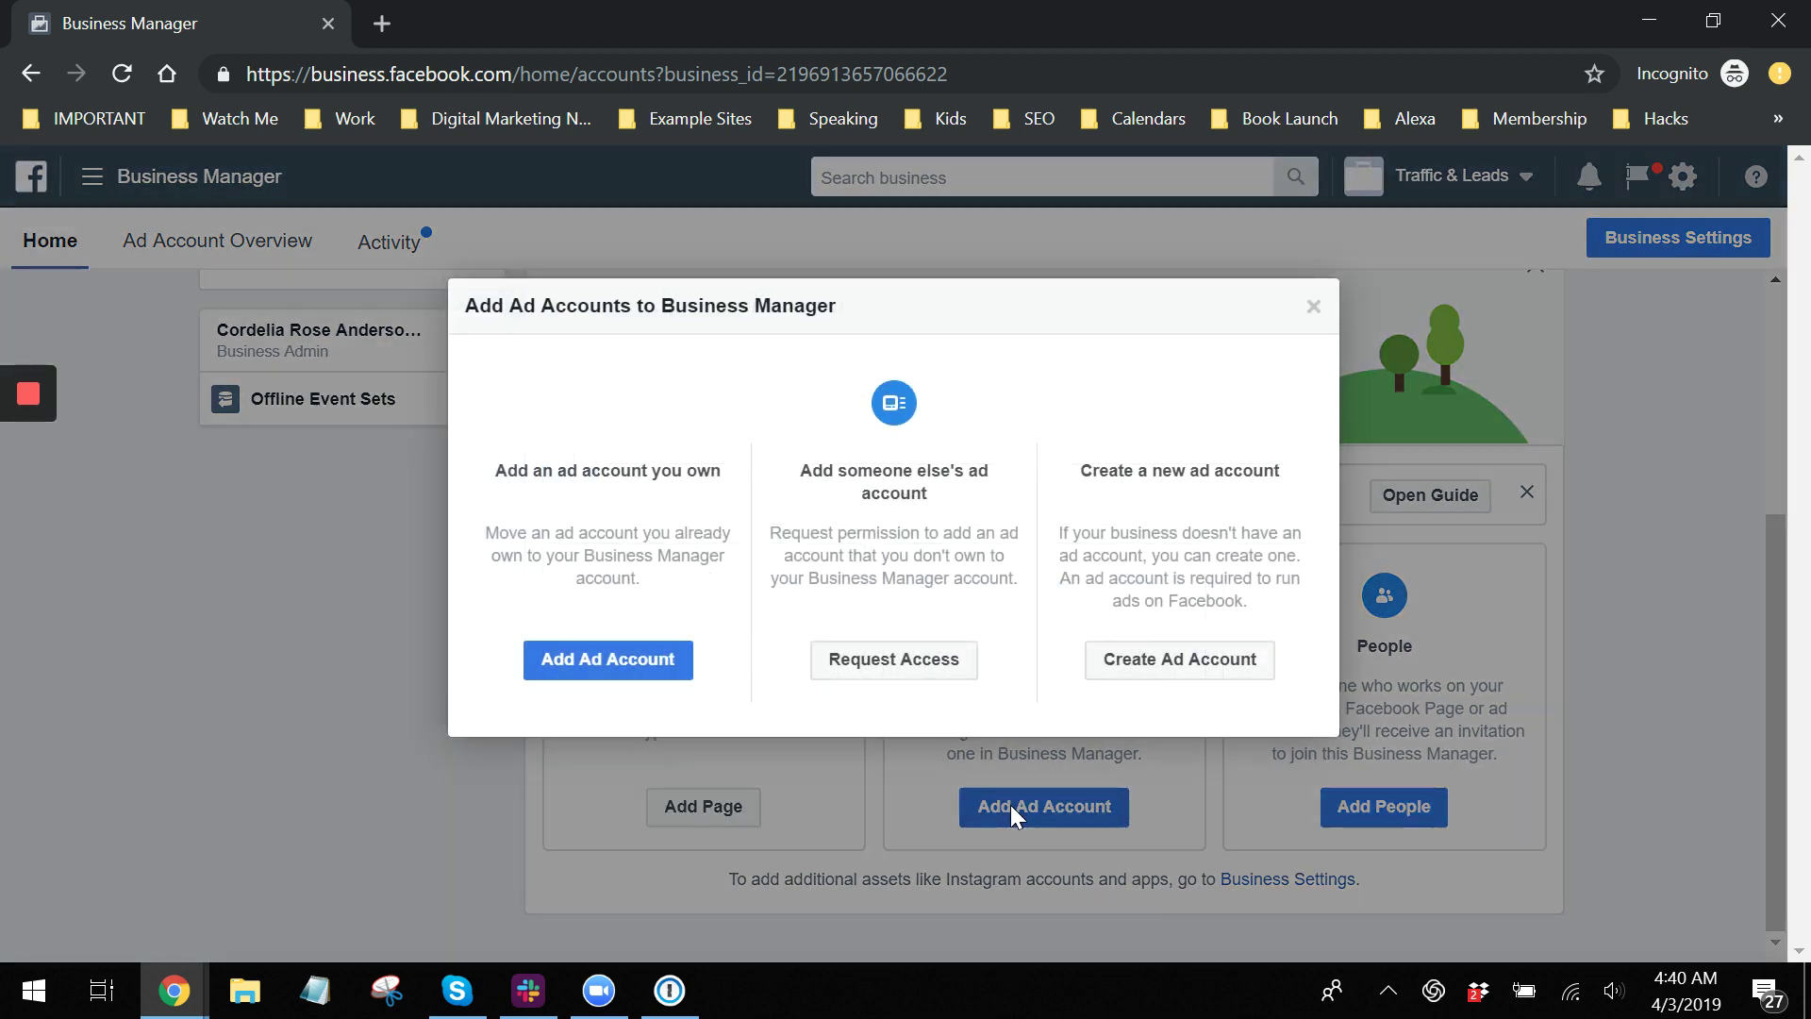
pyautogui.click(1174, 657)
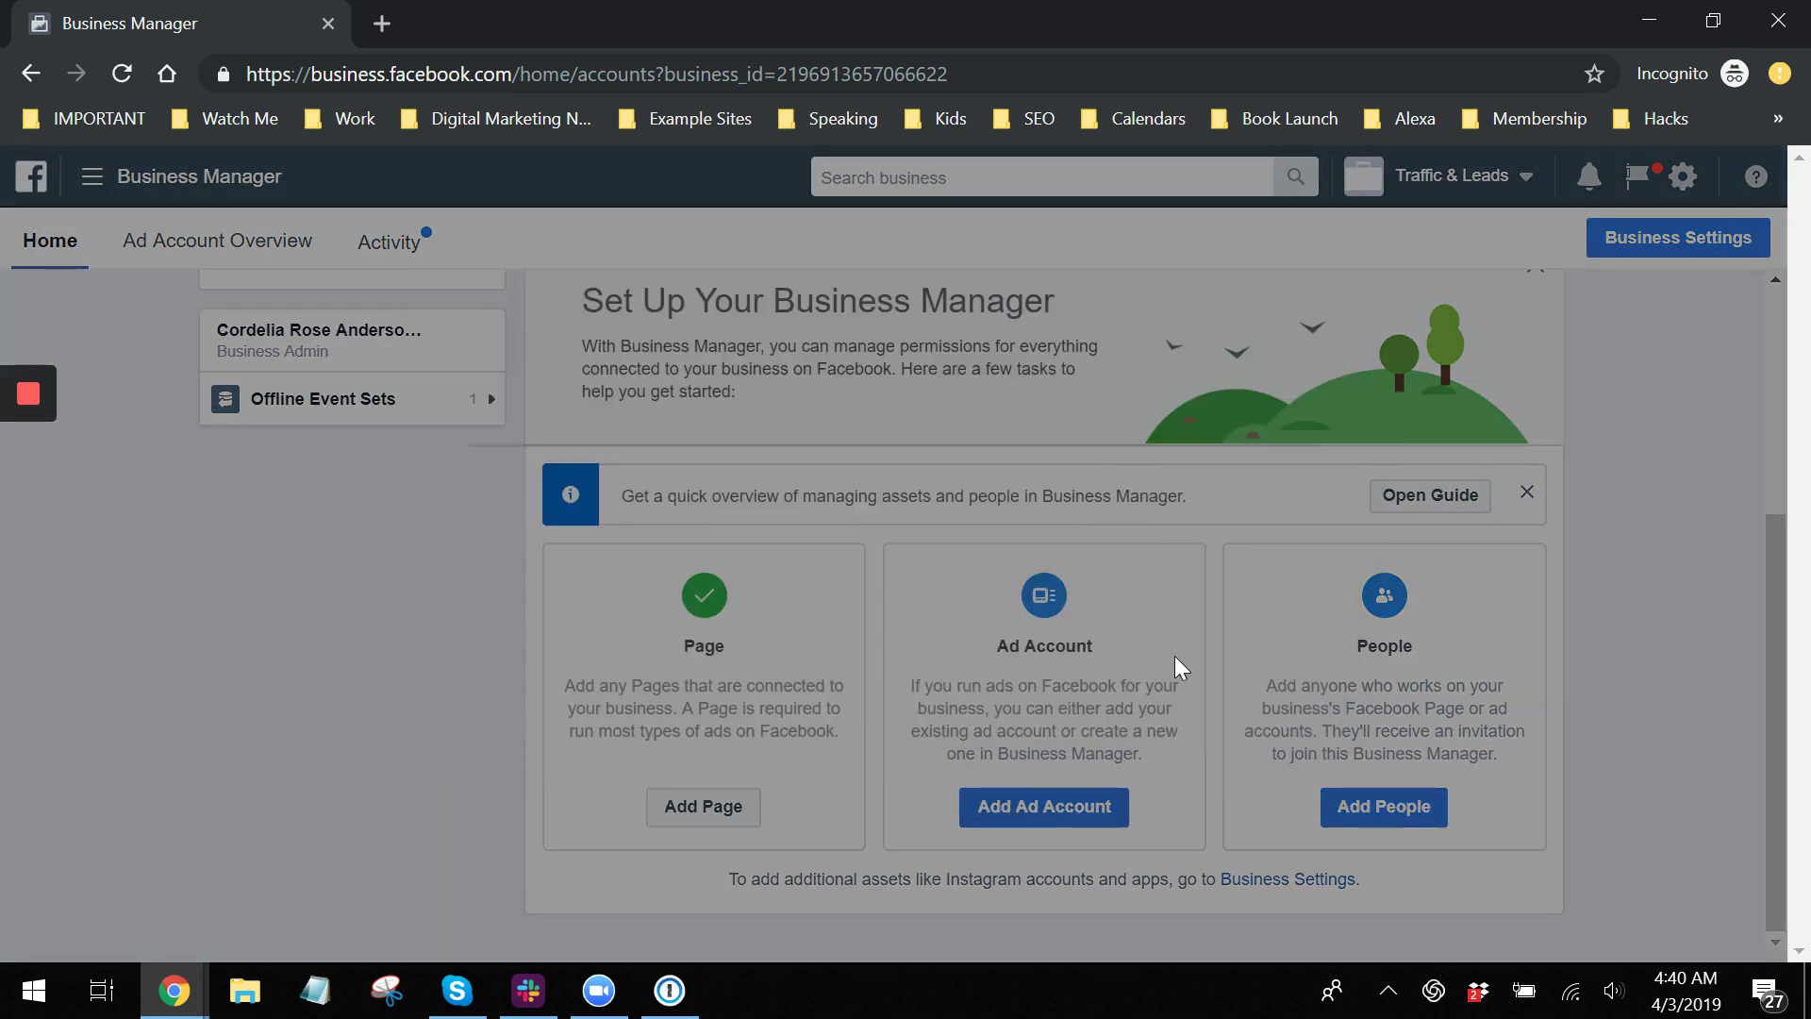
# Name the new ad account 'Lettuce Eat Main' and continue.
pyautogui.click(994, 592)
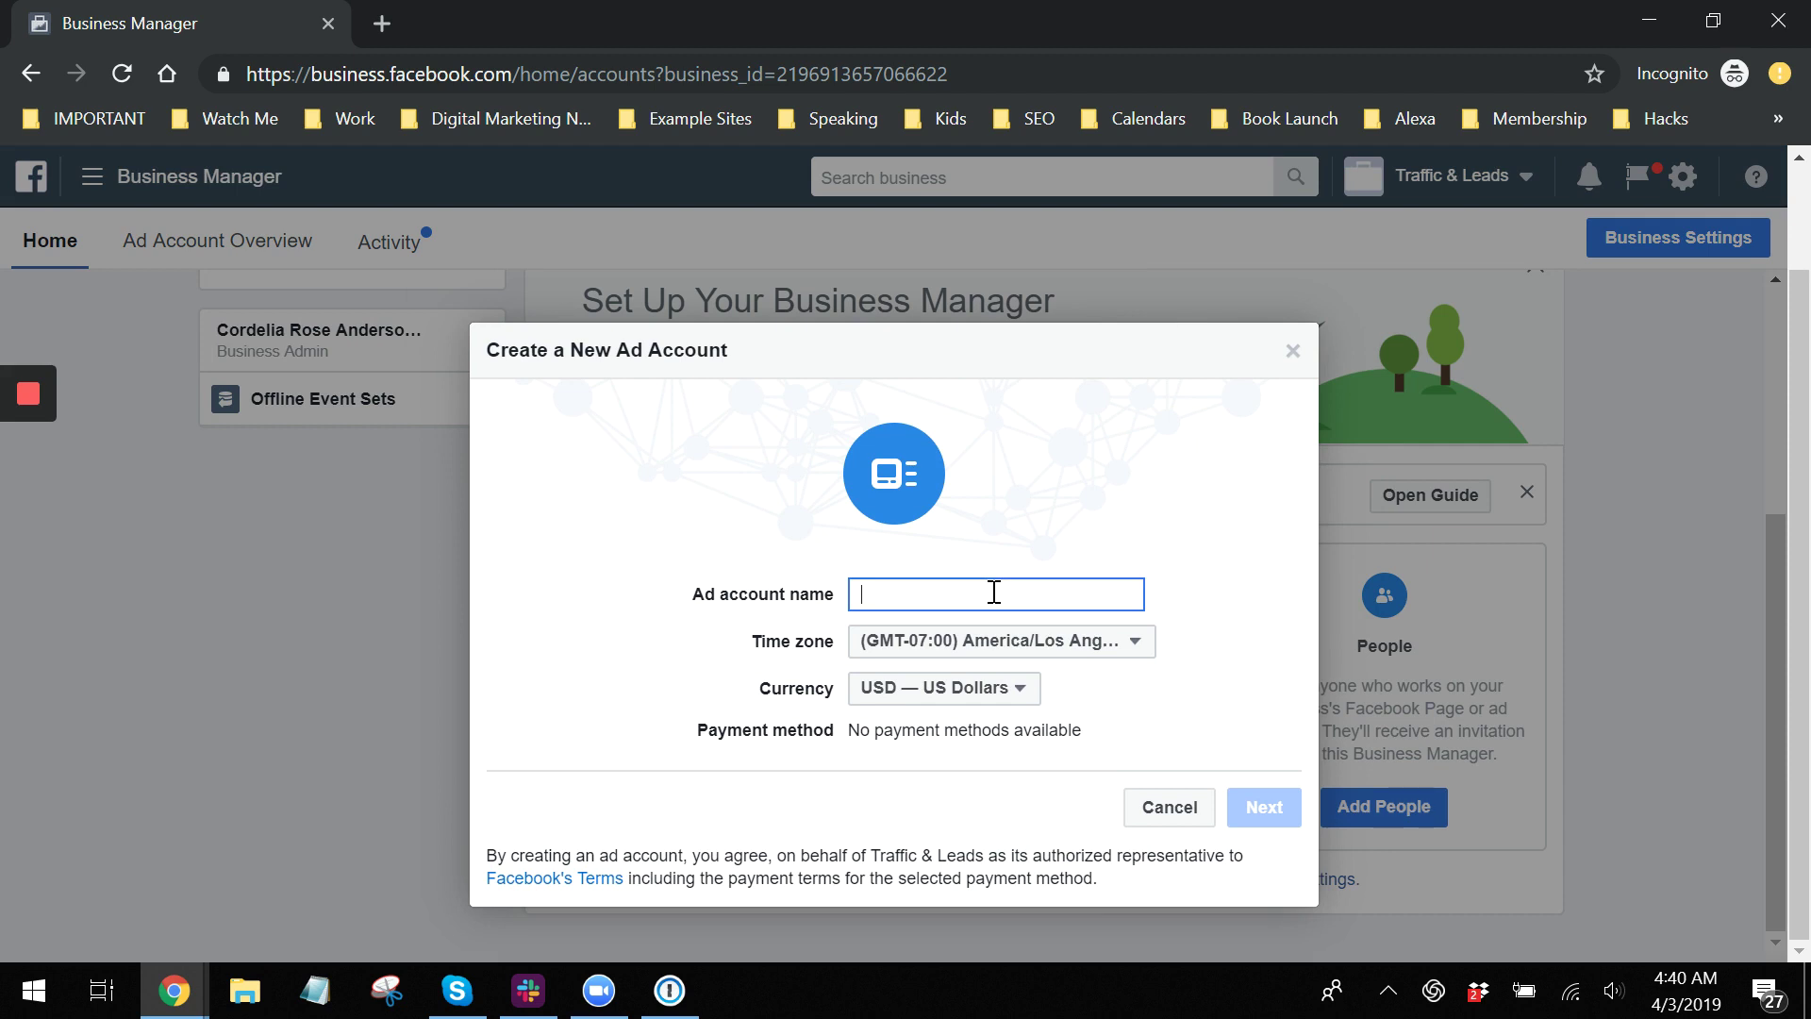
pyautogui.write('Le')
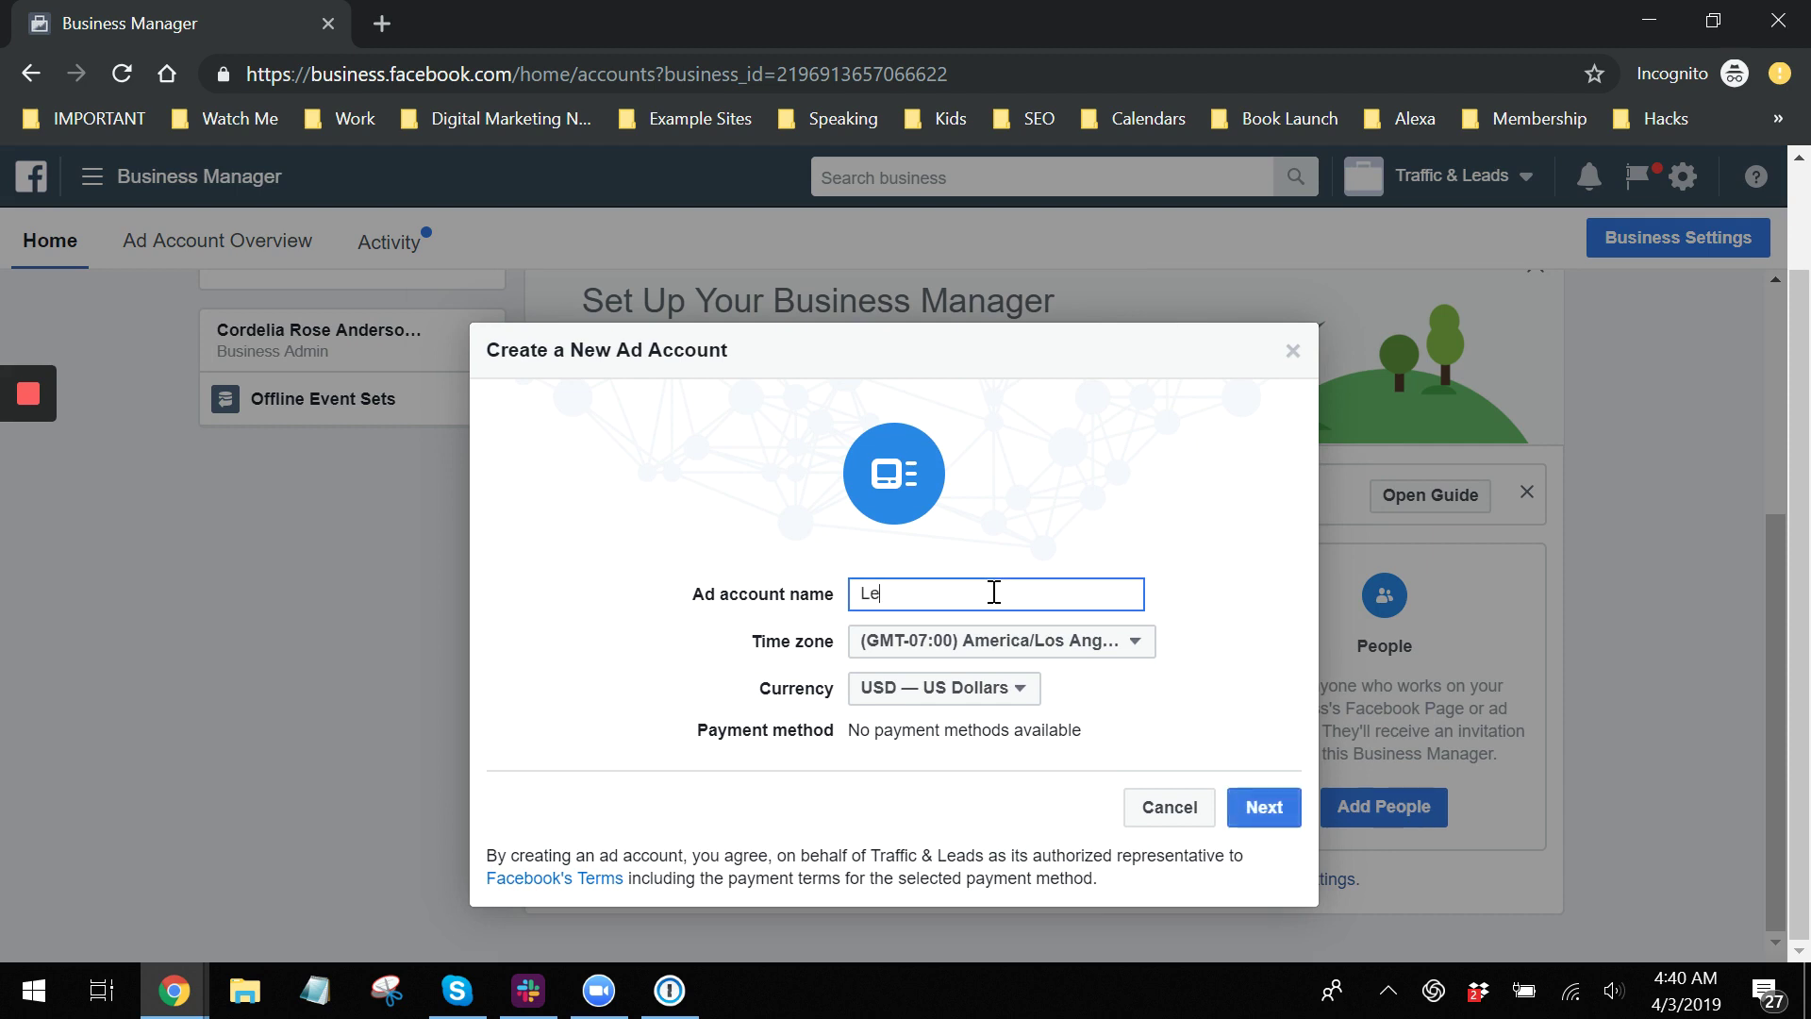
pyautogui.write('ttuce Eat Main')
pyautogui.click(1223, 689)
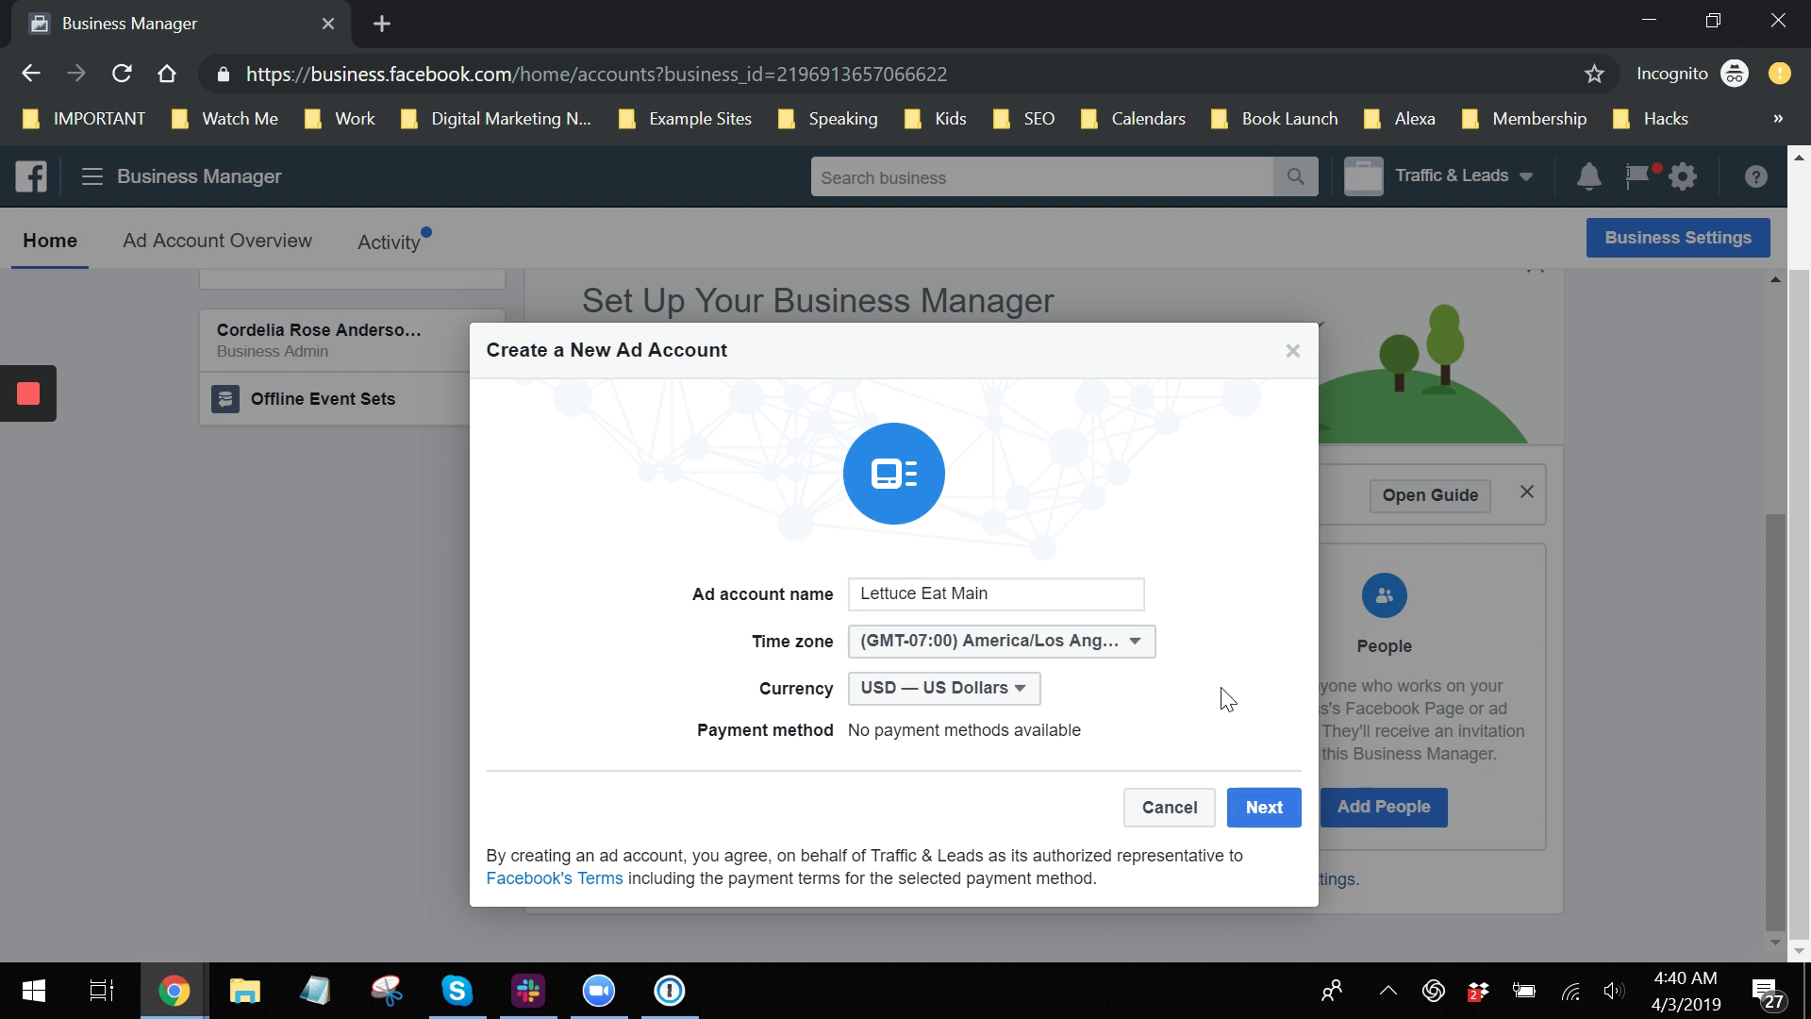
pyautogui.click(1259, 813)
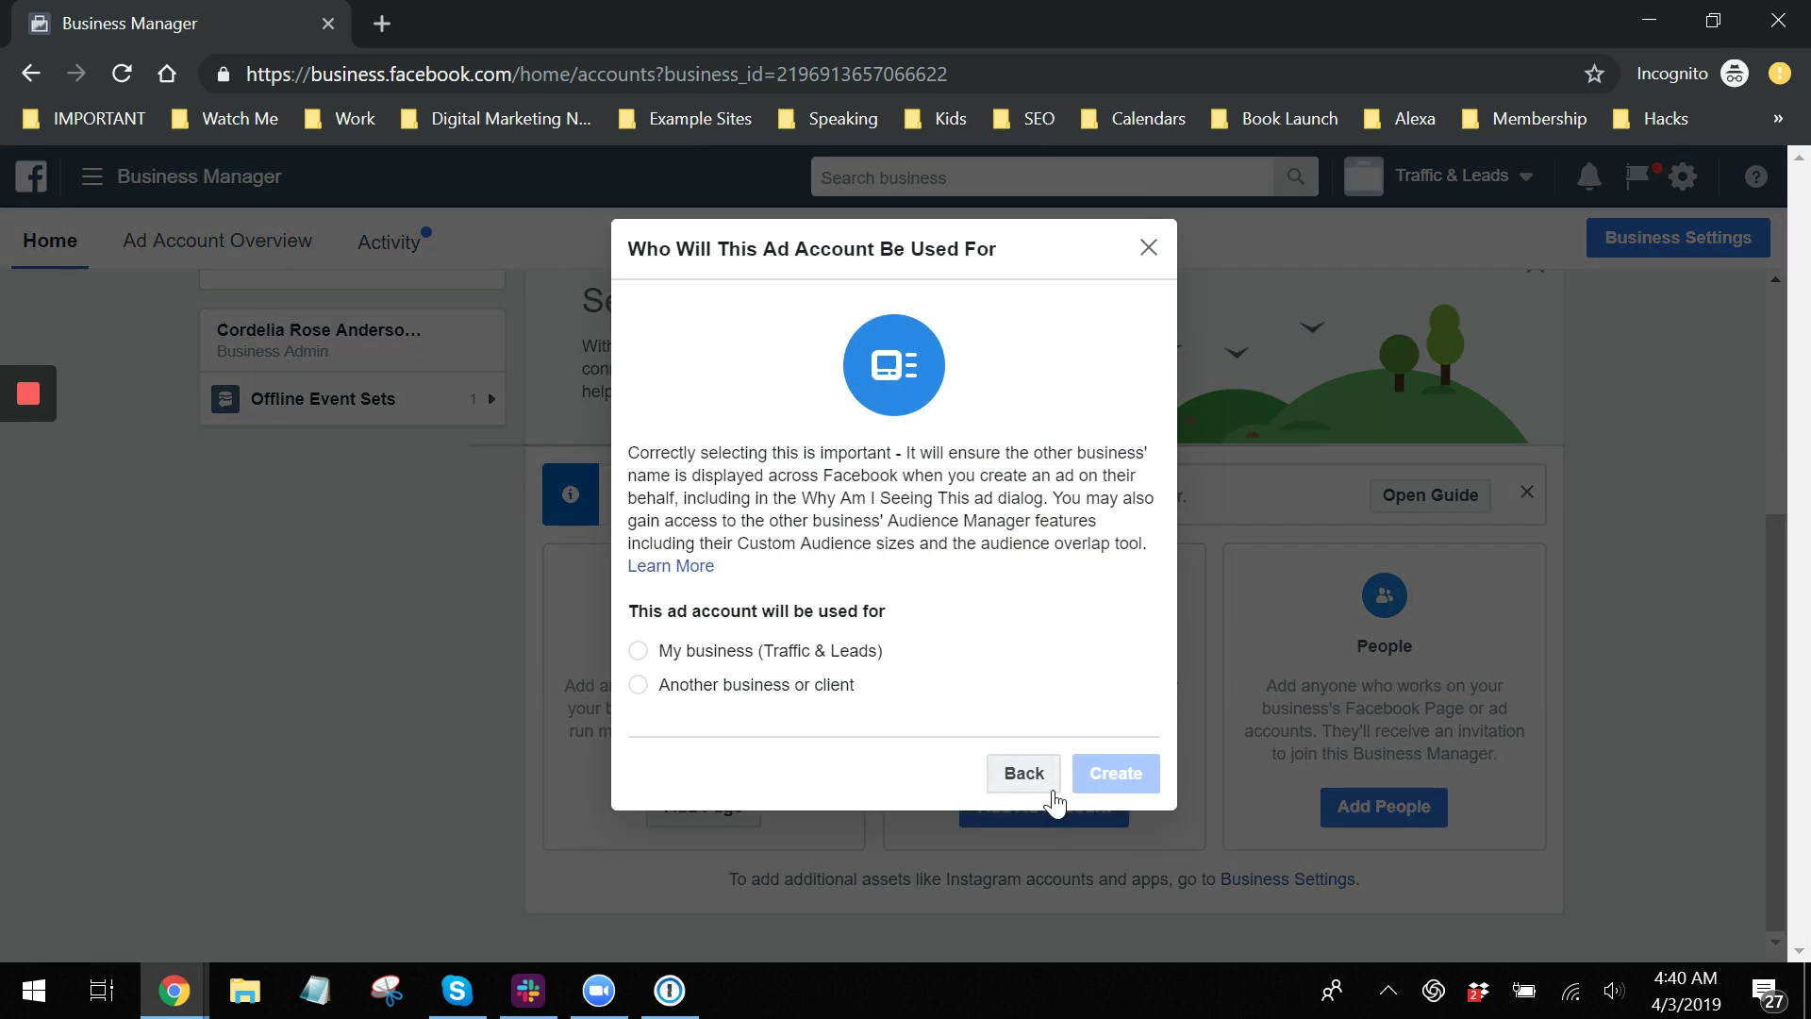
# Assign the ad account to Traffic & Leads, create it, and skip adding people.
pyautogui.click(683, 651)
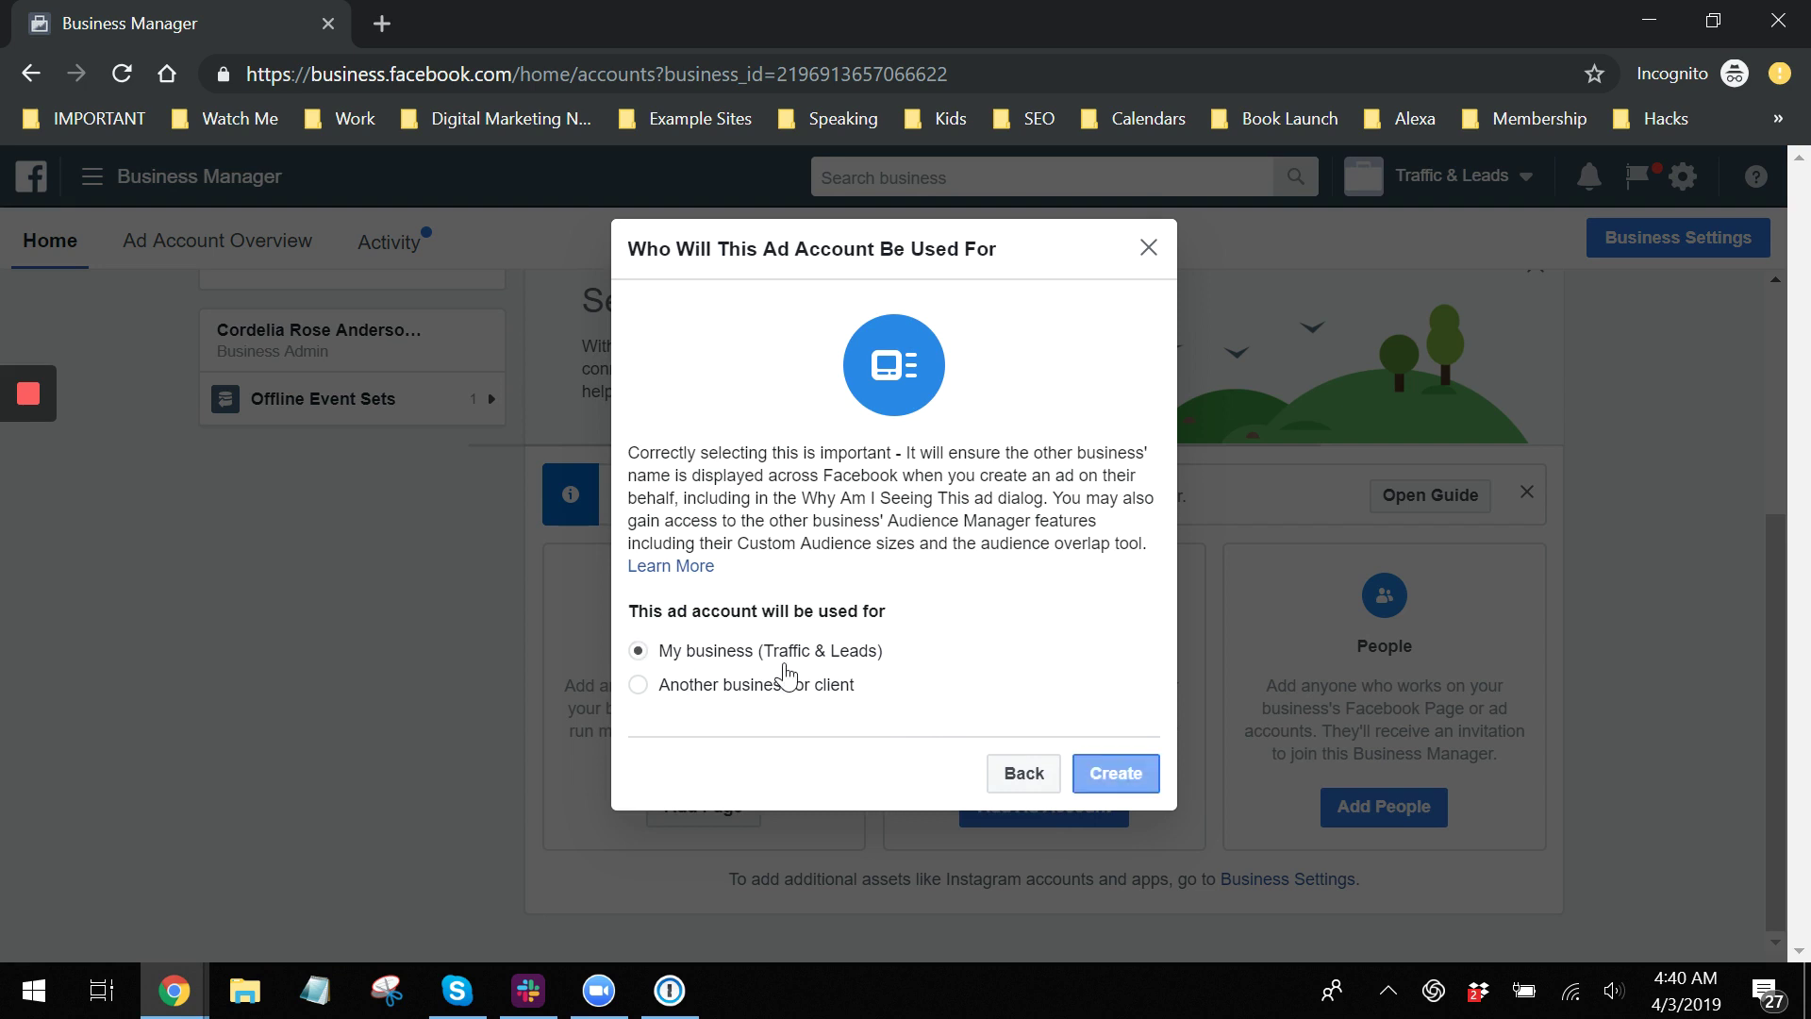
pyautogui.click(1084, 772)
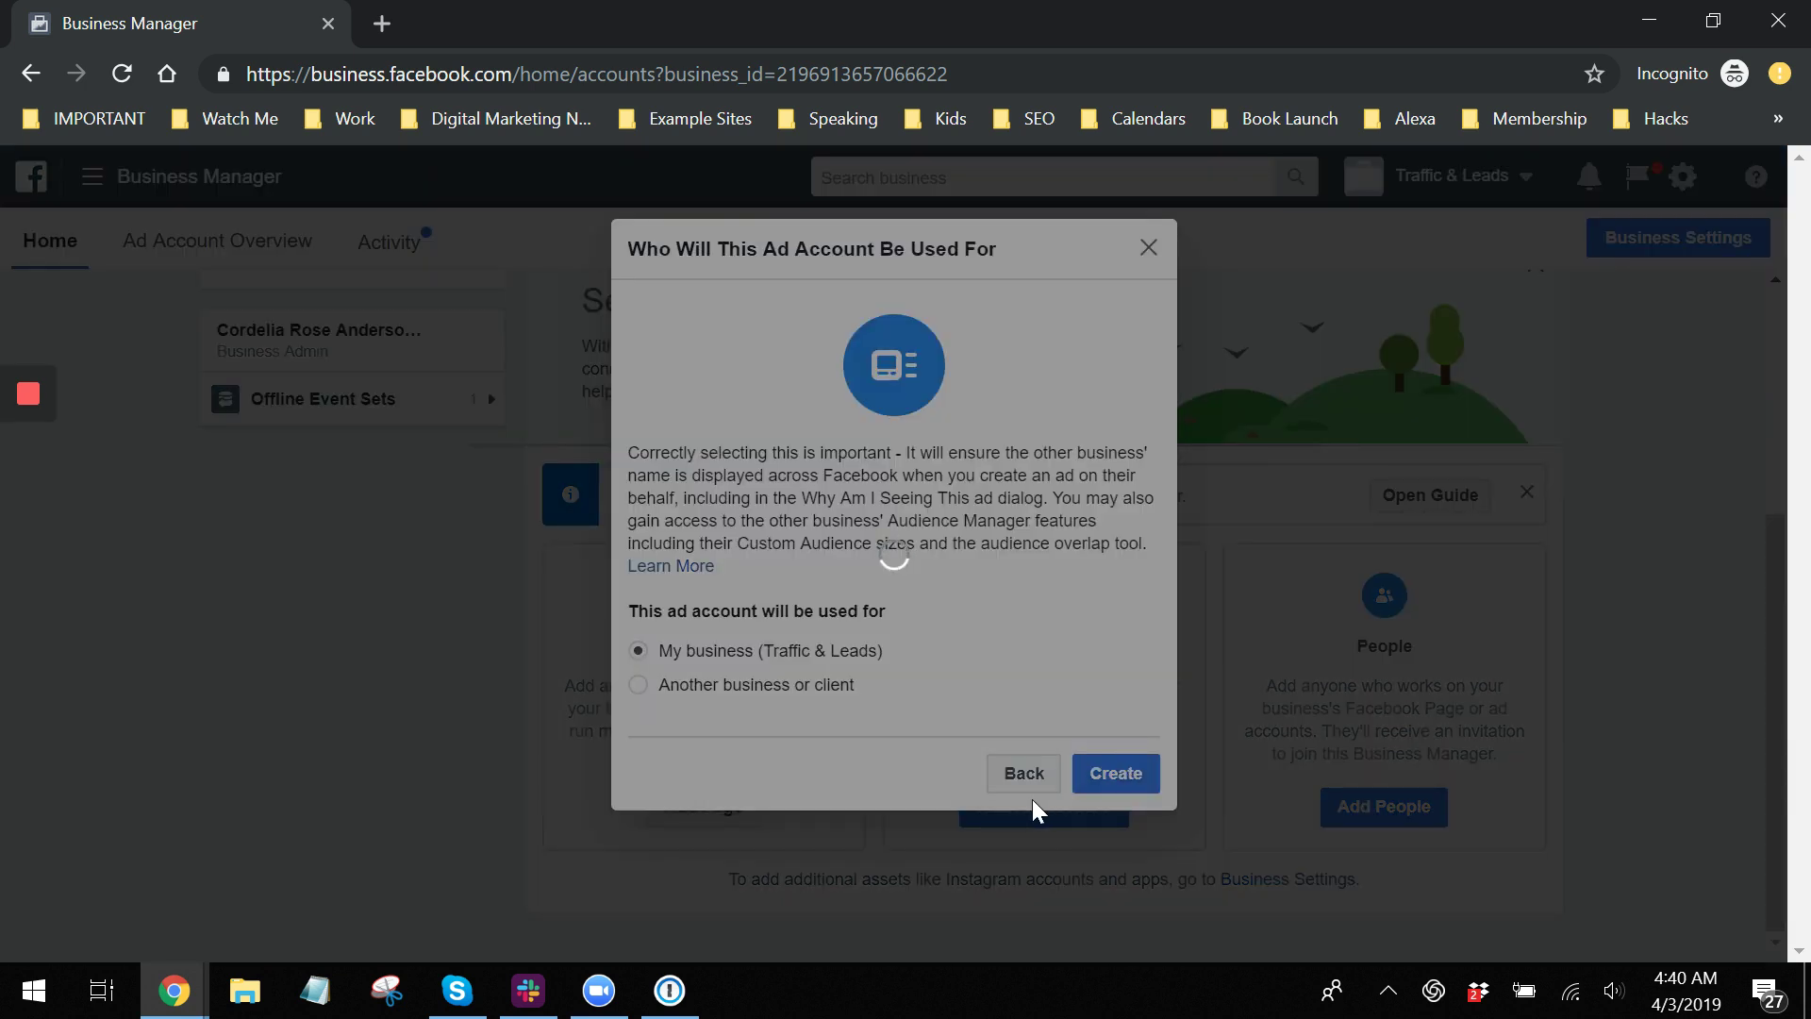
pyautogui.moveTo(24, 434)
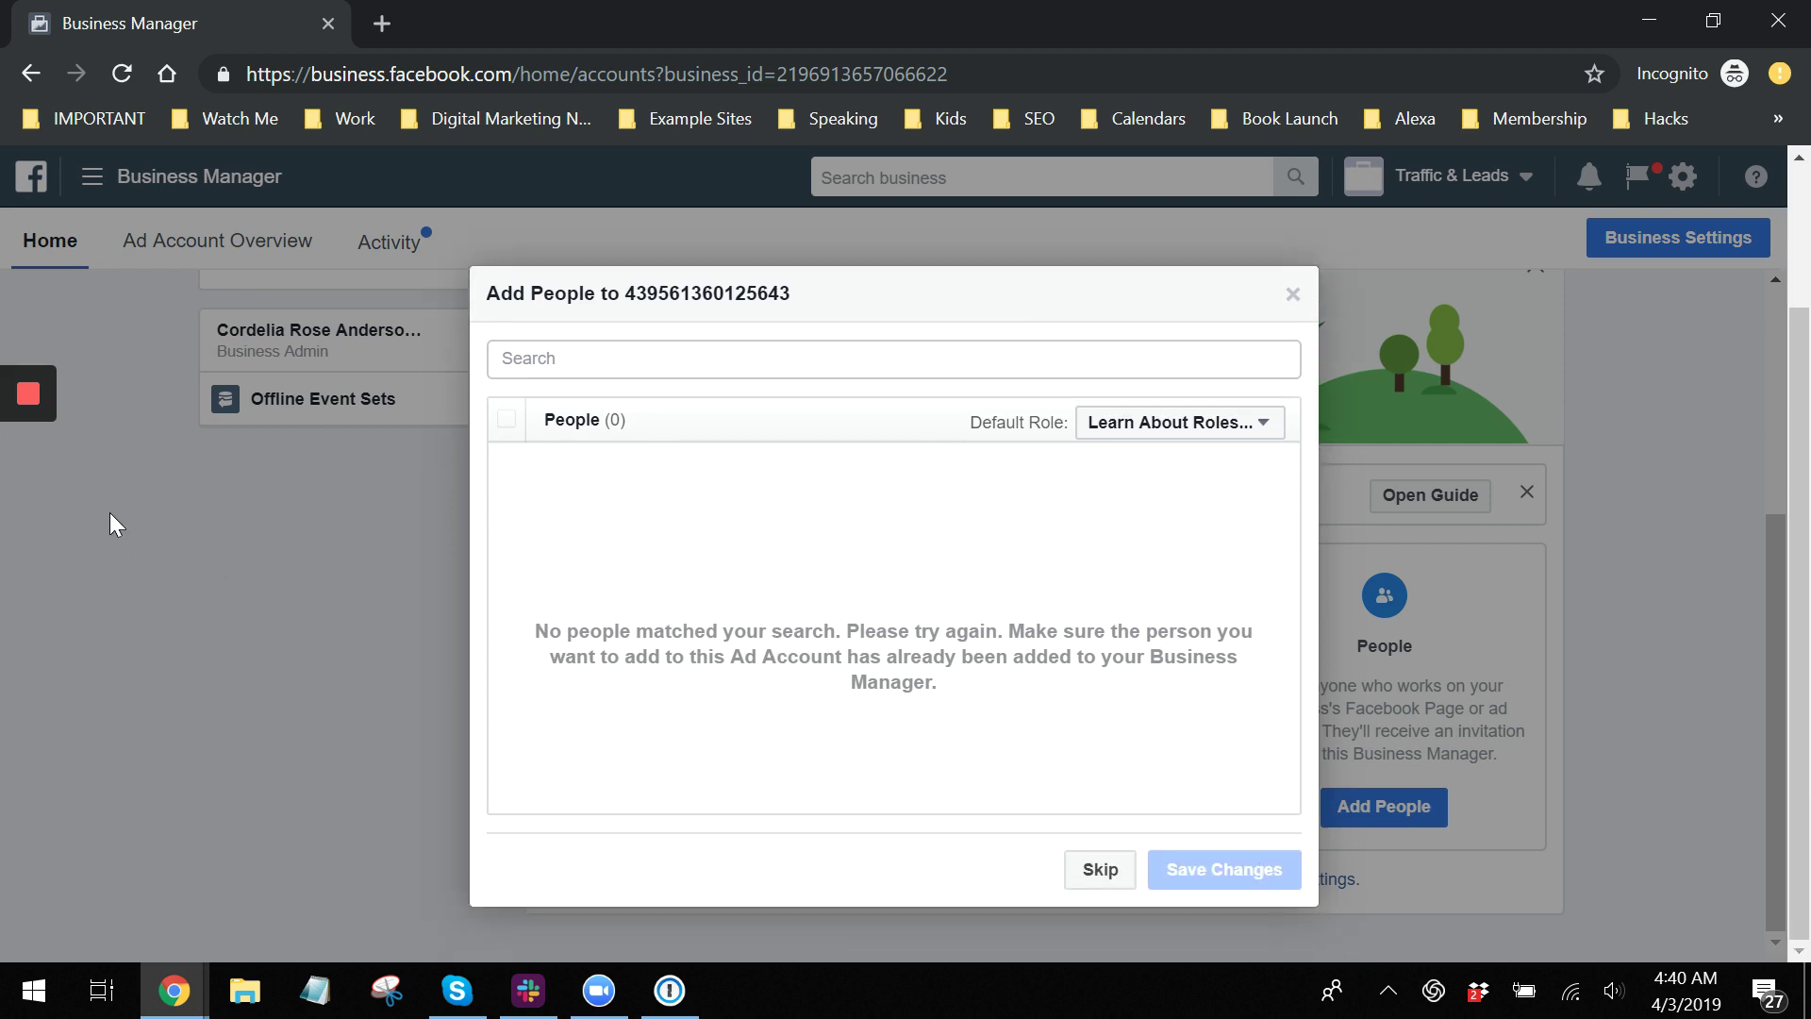
pyautogui.click(1092, 869)
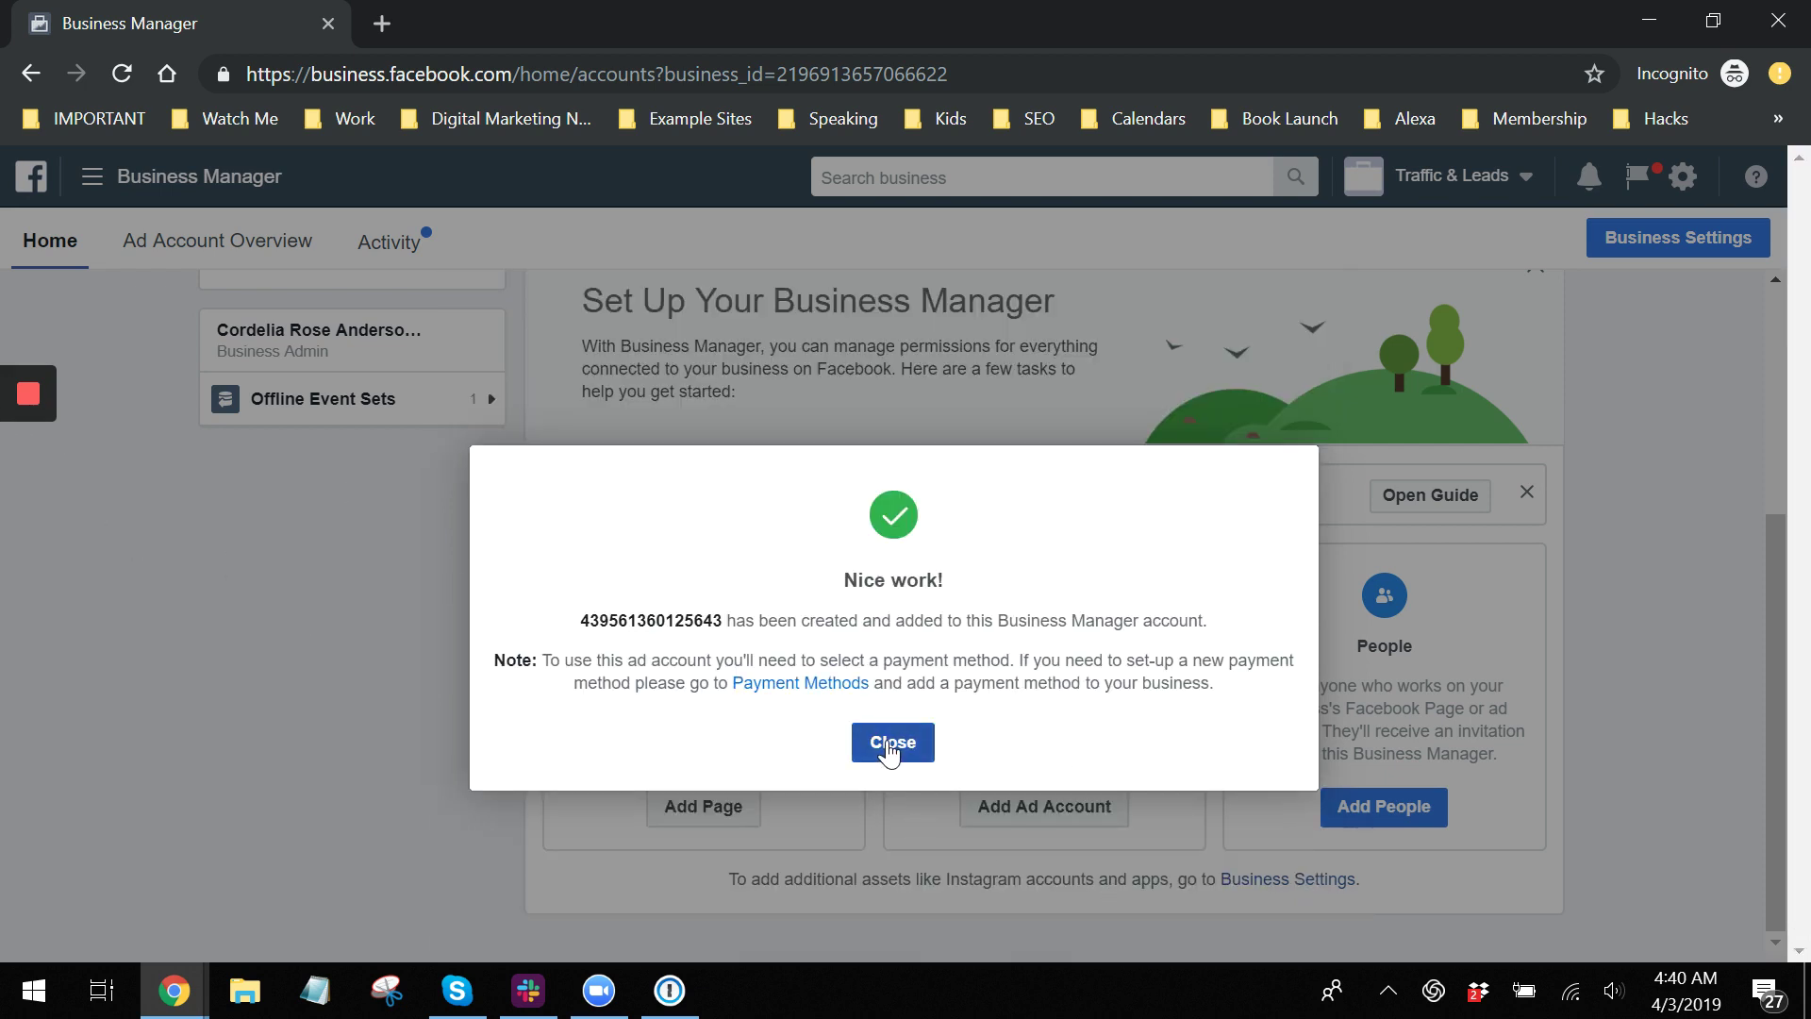
pyautogui.click(891, 743)
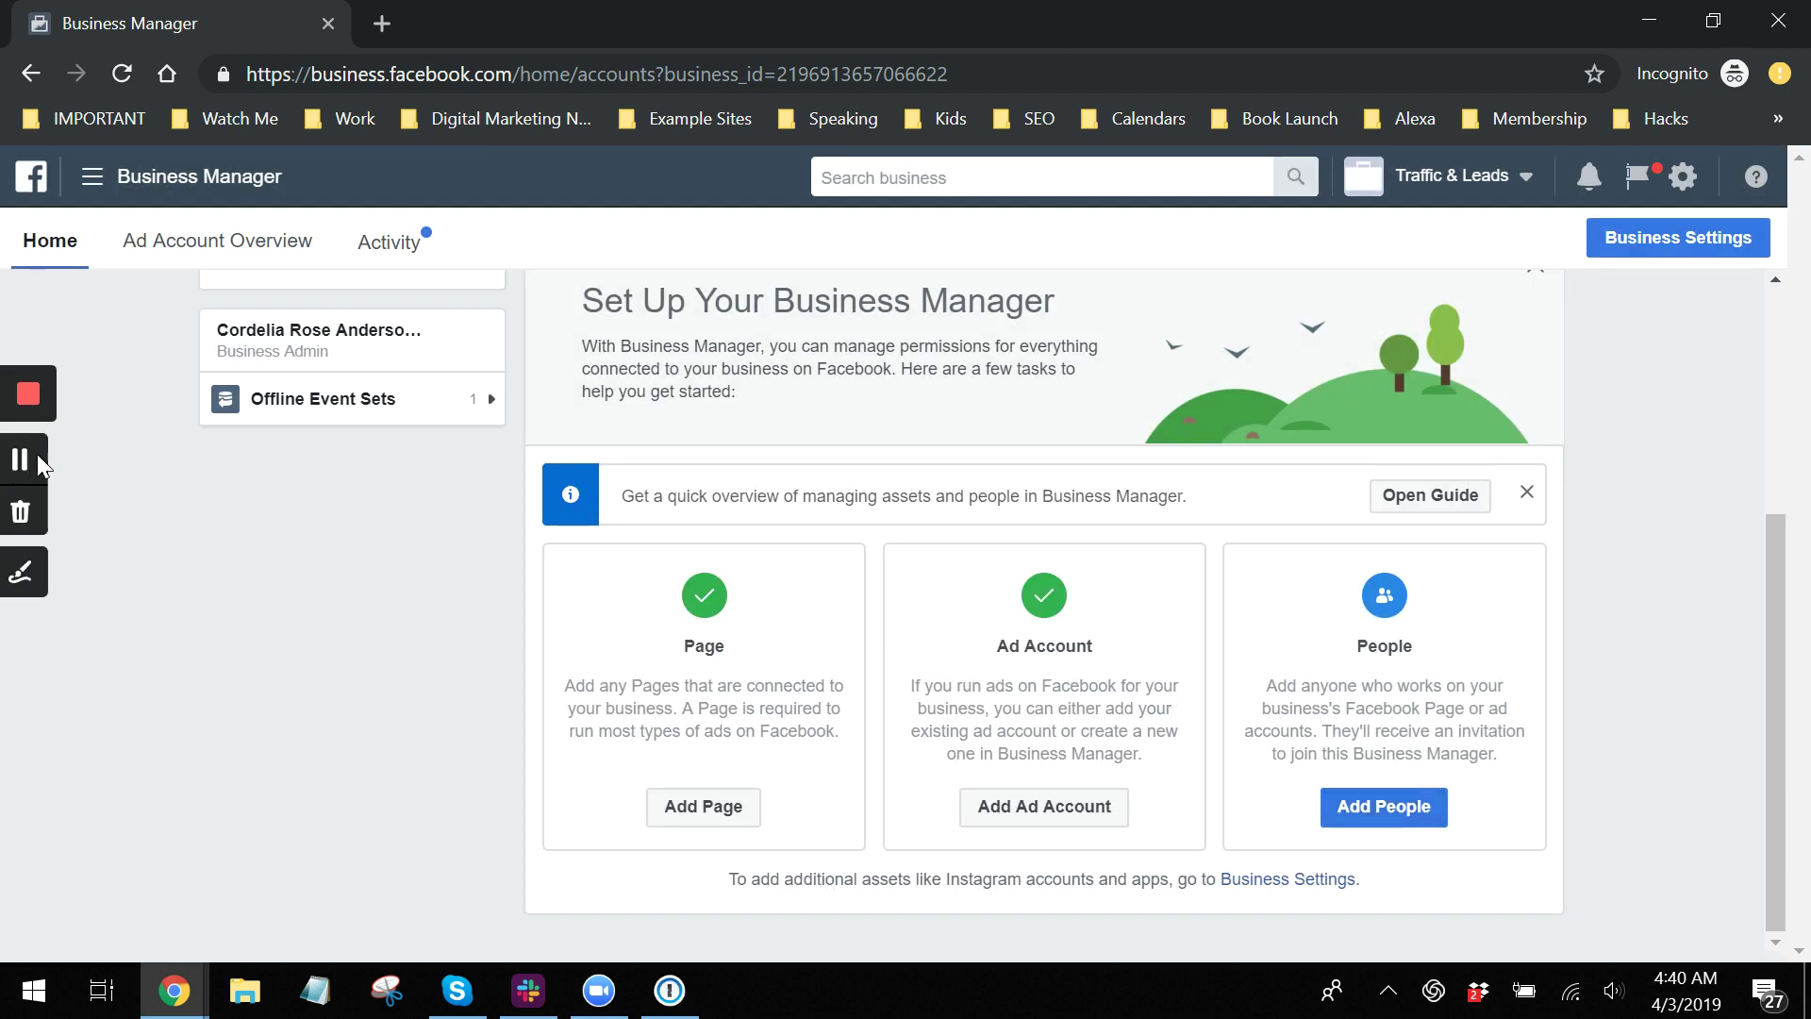
# Close the Invite People form without inviting anyone and scroll back to the top.
pyautogui.click(1407, 830)
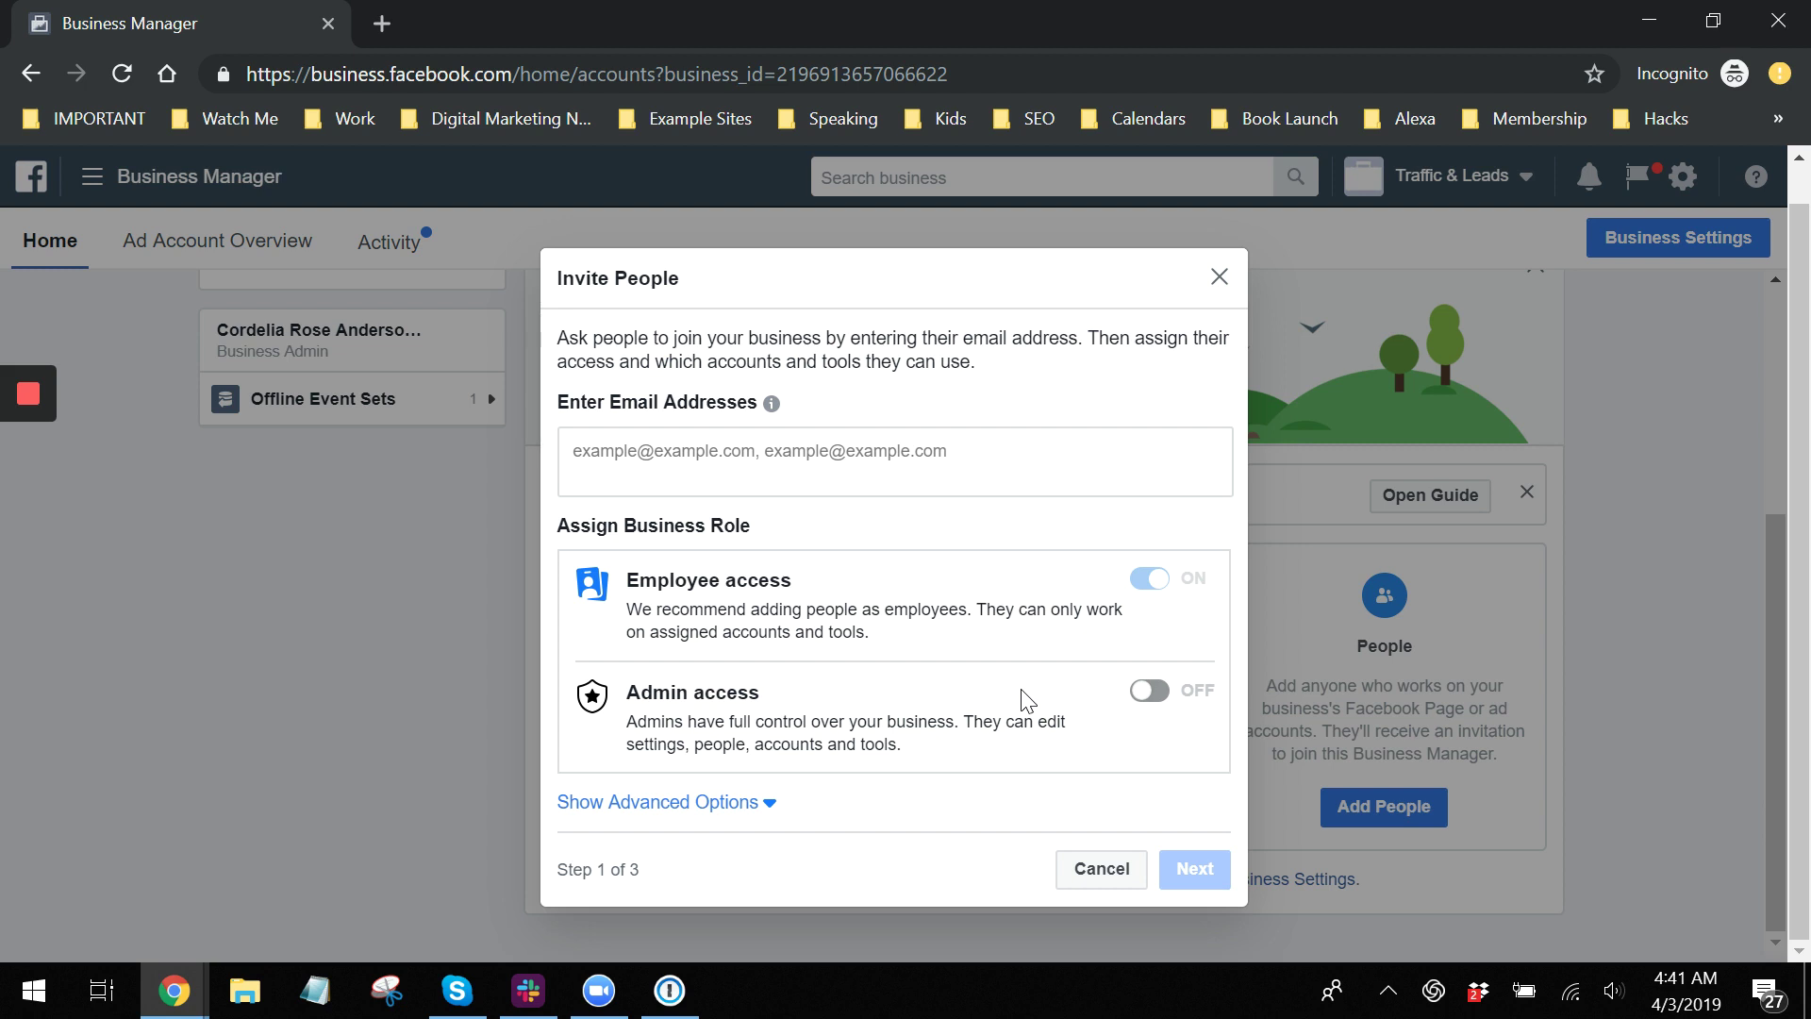
pyautogui.click(1106, 869)
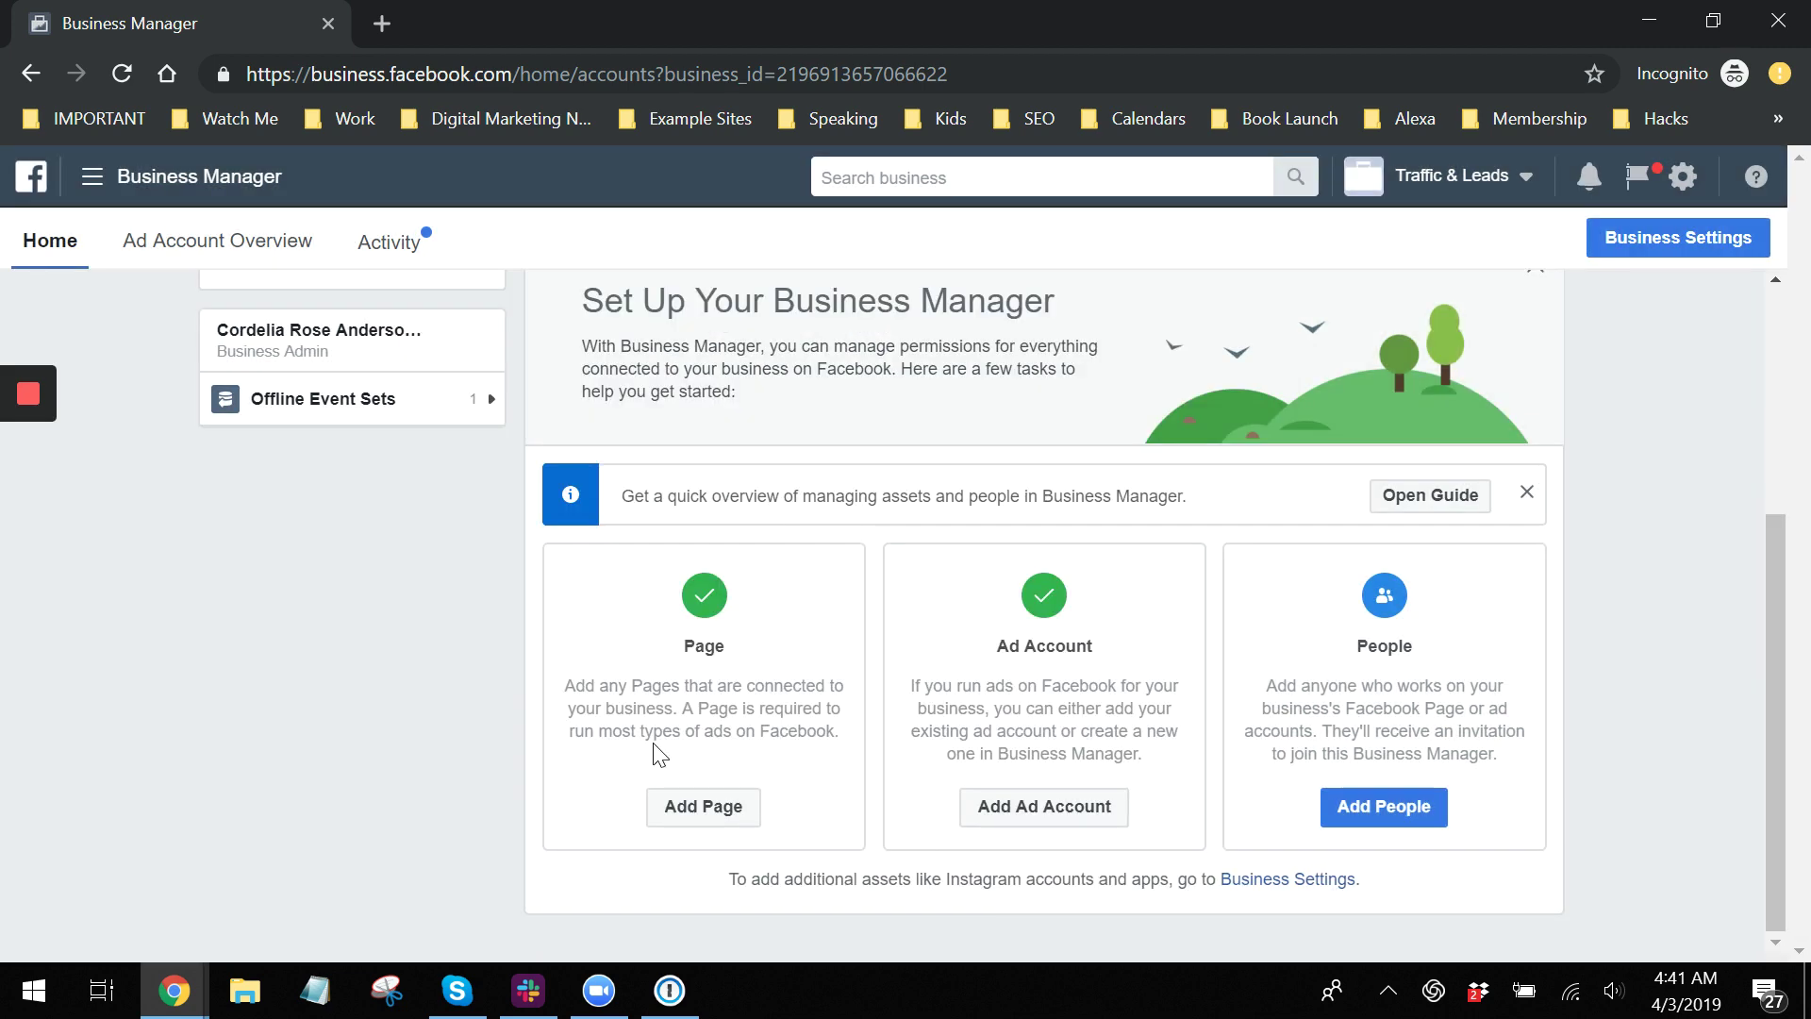
pyautogui.scroll(3, 1373, 696)
pyautogui.scroll(-3, 1373, 696)
pyautogui.scroll(4, 1132, 751)
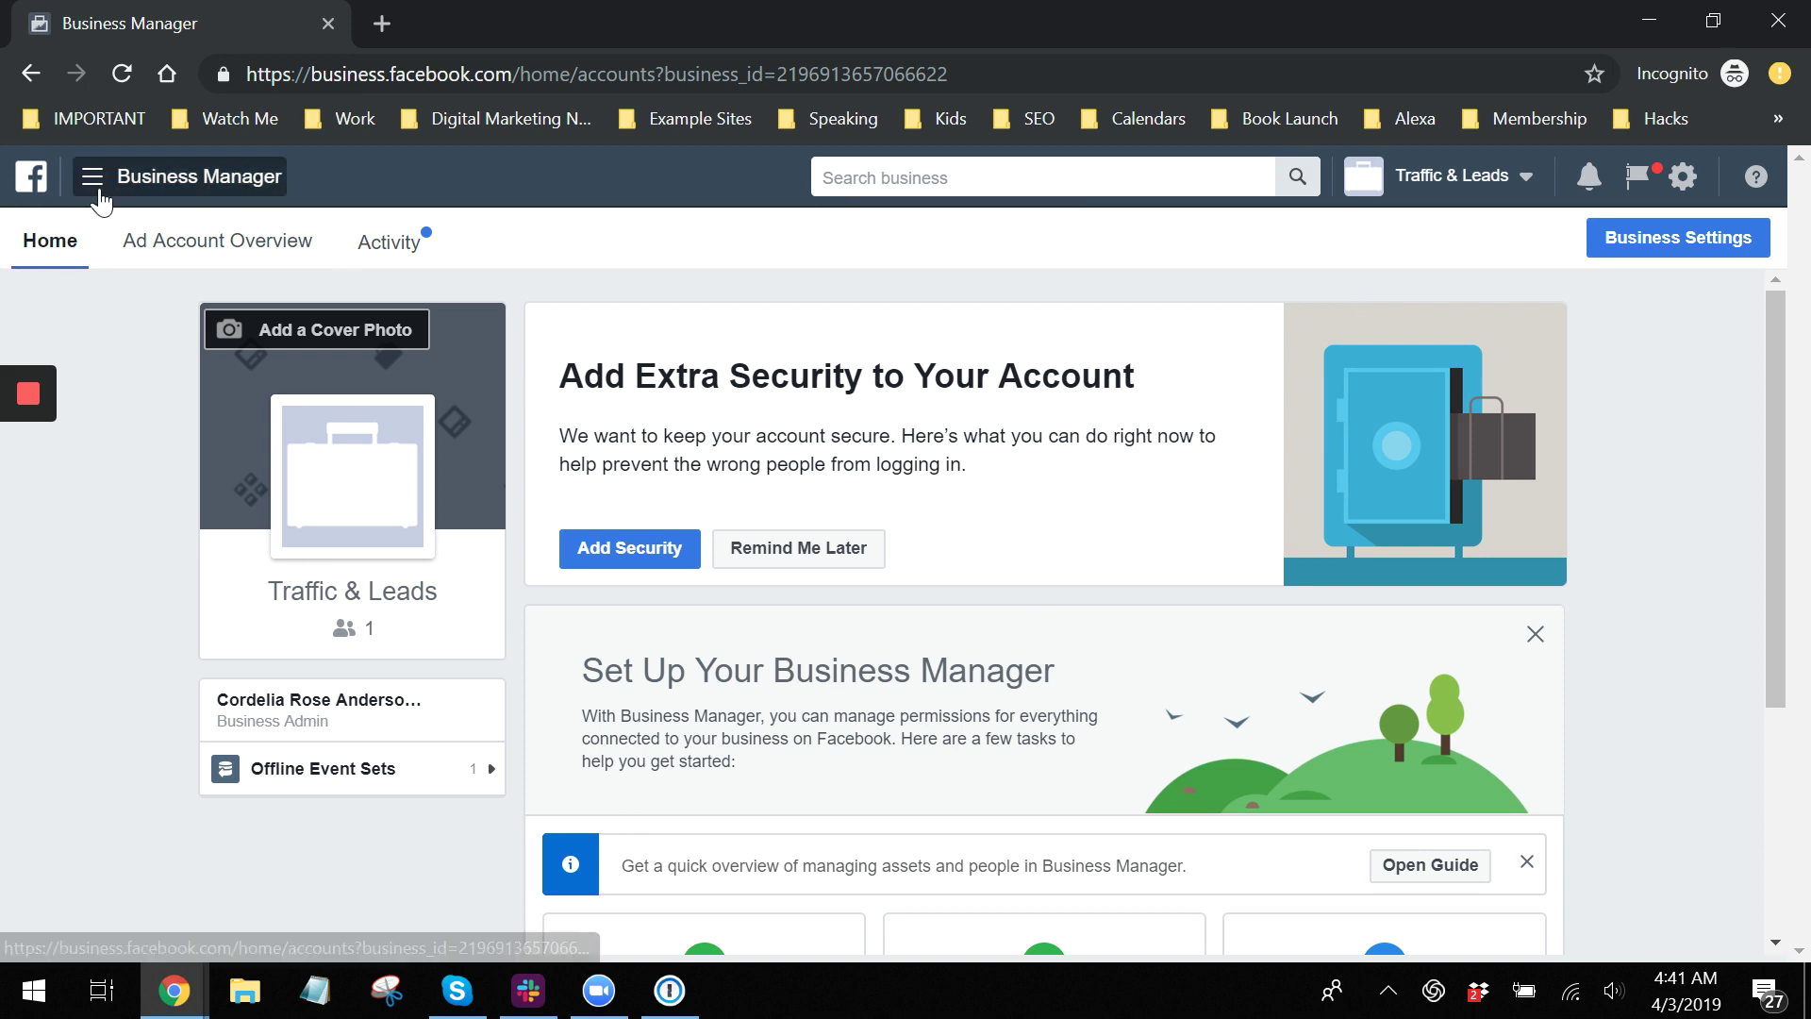
# Search the business tools for 'pix' and open the Pixels tool.
pyautogui.click(188, 182)
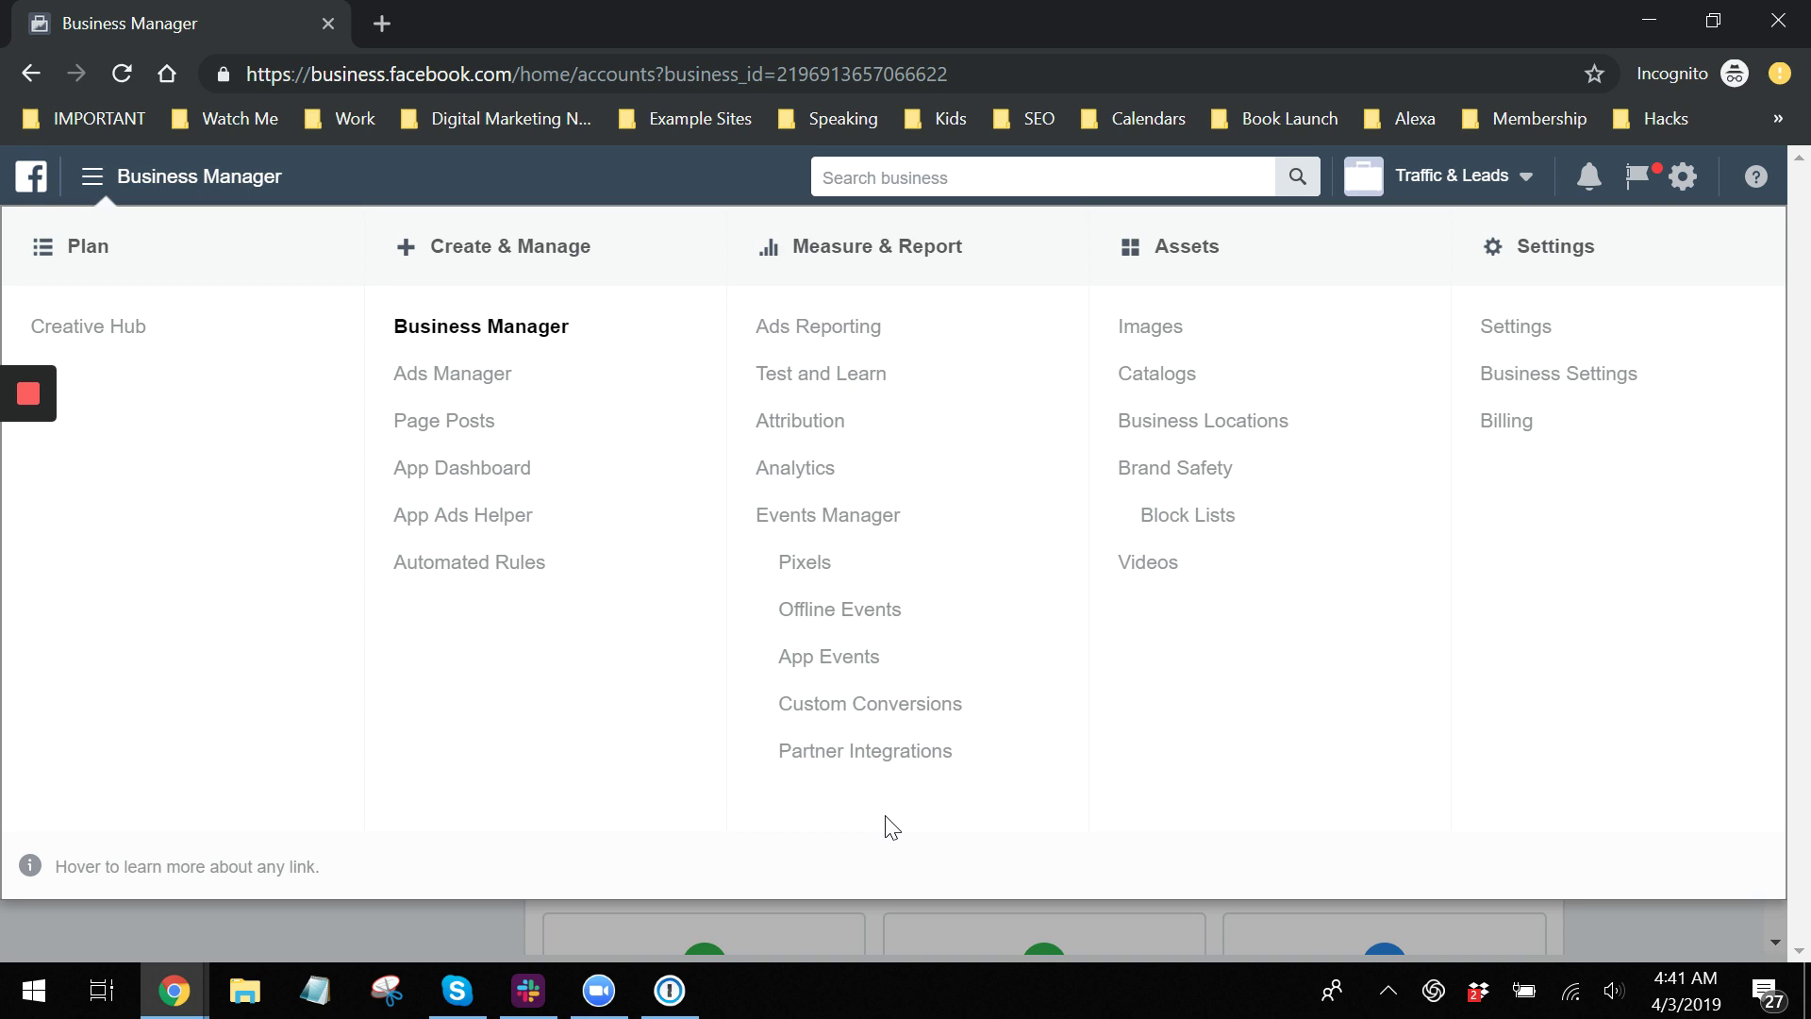
pyautogui.click(899, 179)
pyautogui.write('pix')
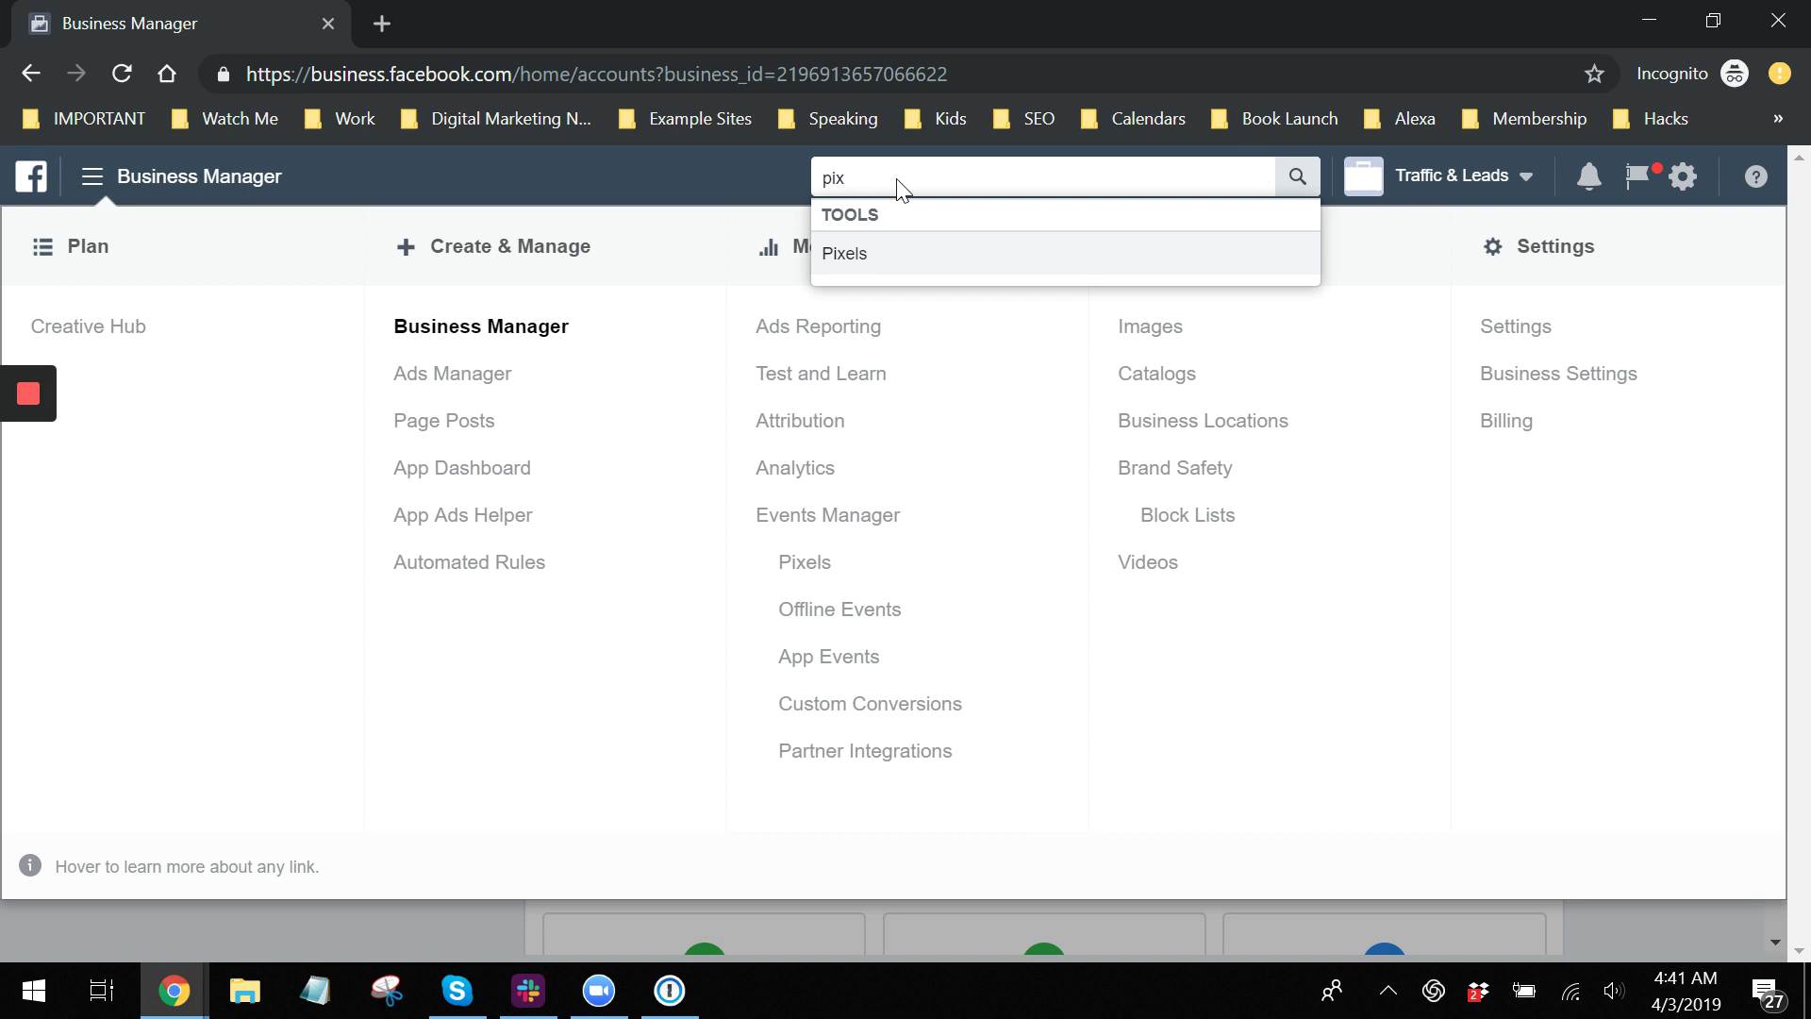
pyautogui.press('Return')
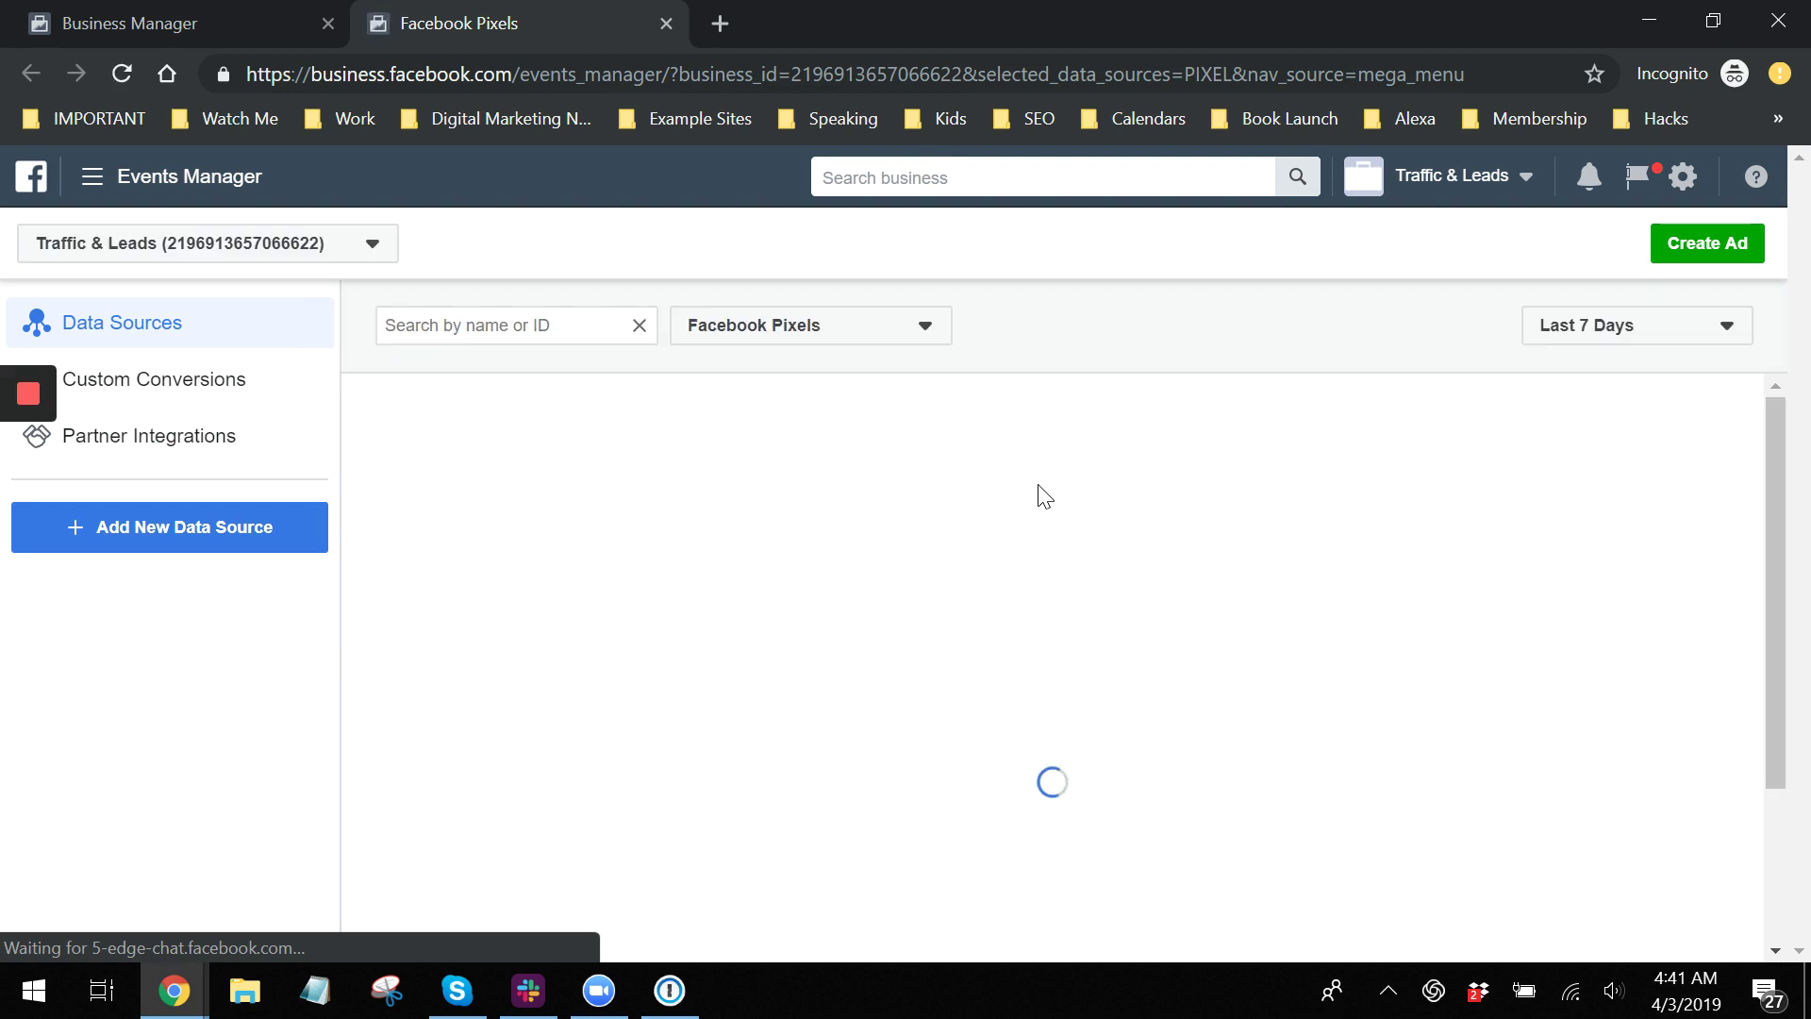
# Switch Events Manager data sources to the Lettuce Eat Main ad account.
pyautogui.click(203, 259)
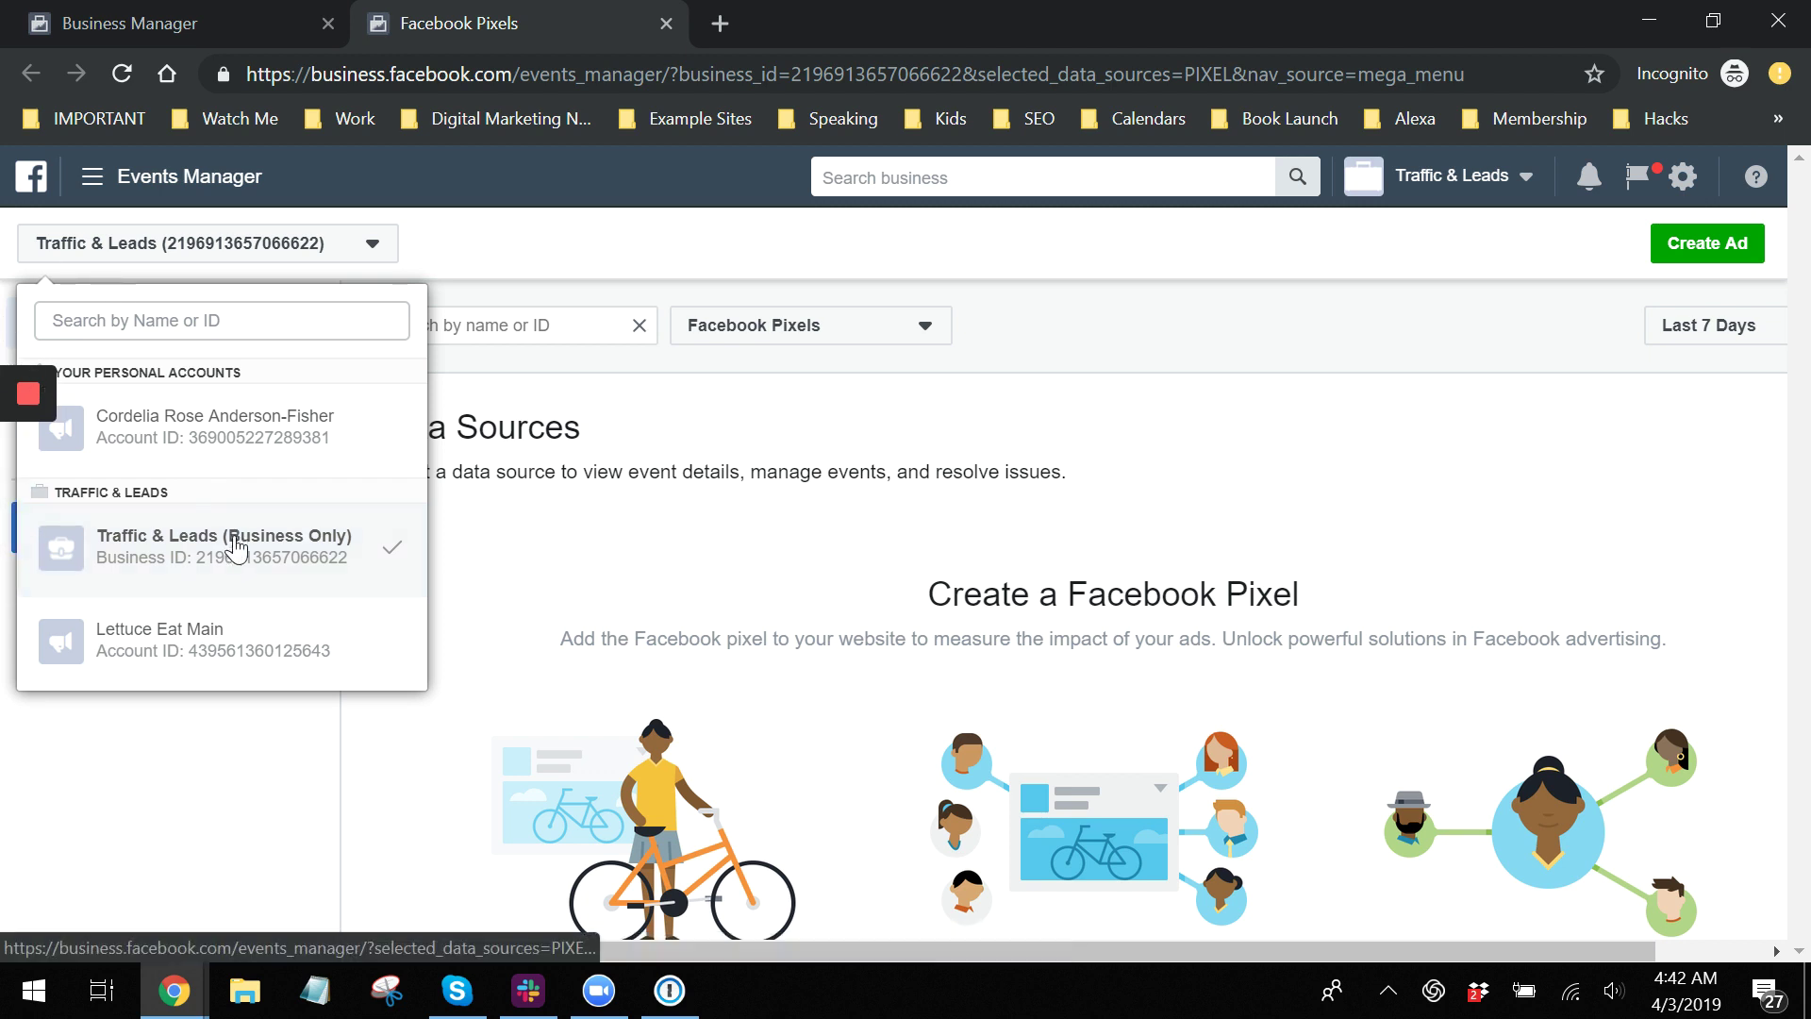
pyautogui.click(229, 661)
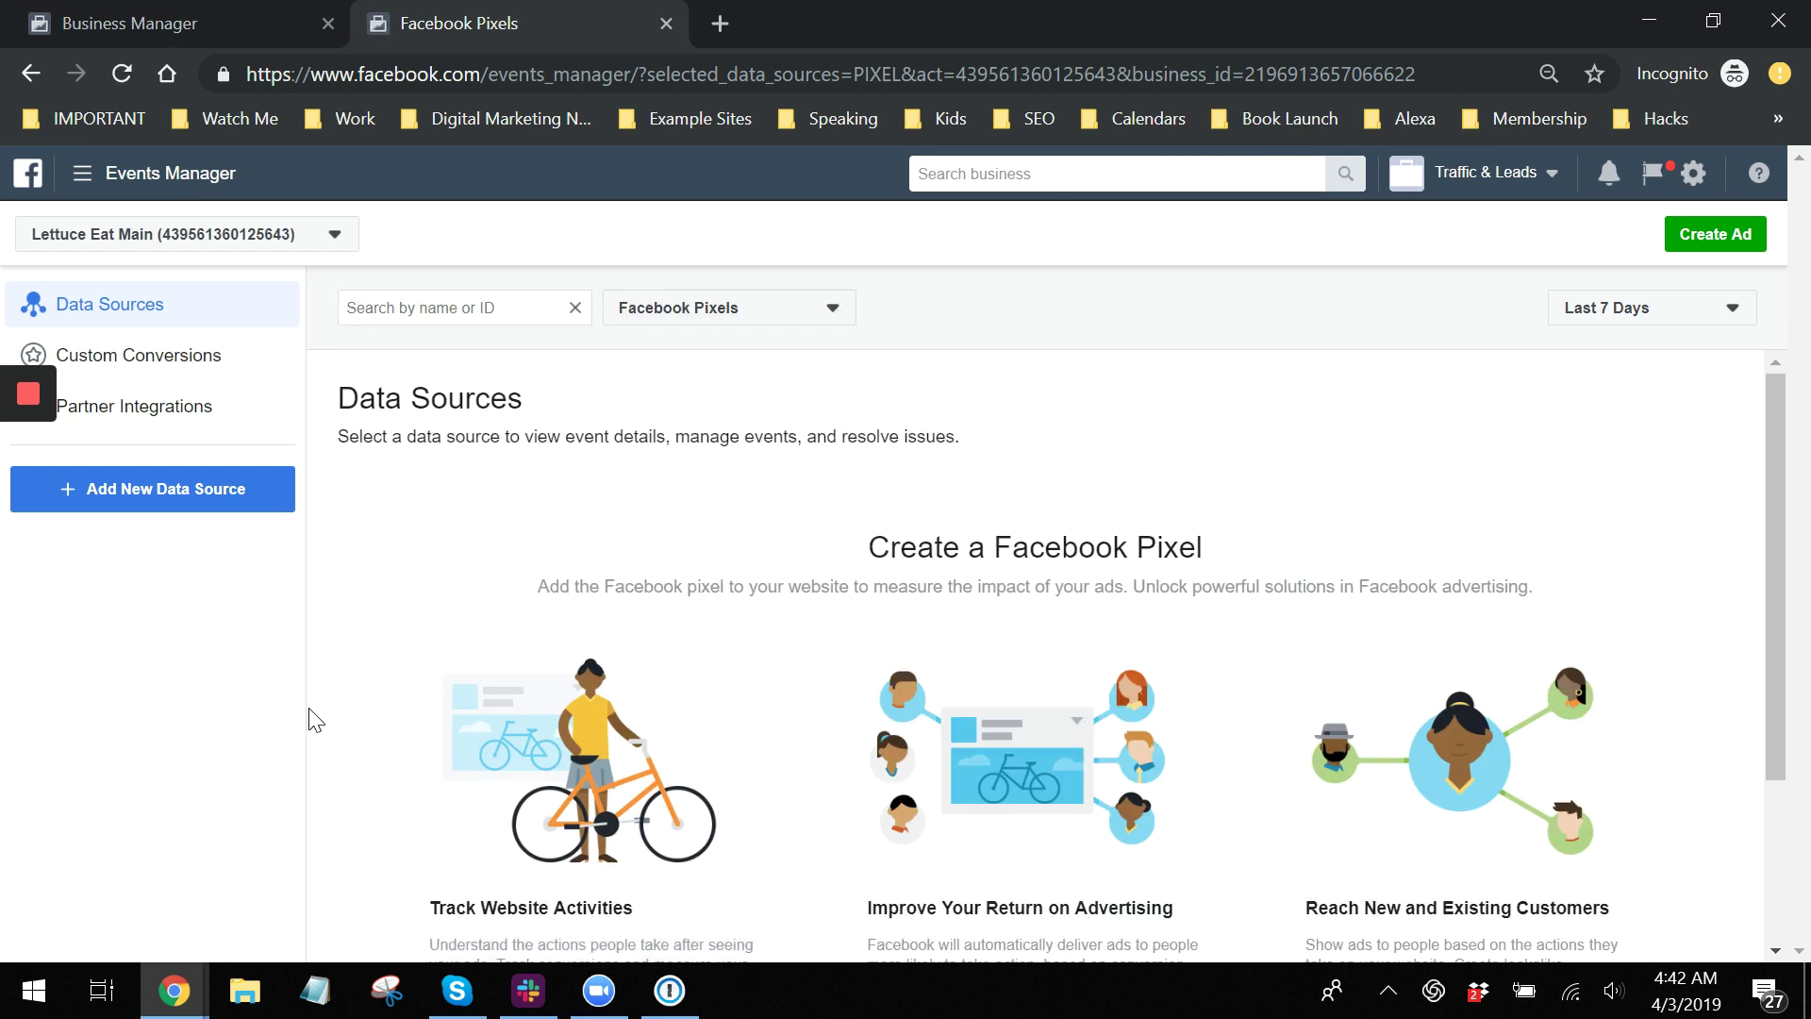
pyautogui.scroll(-3, 752, 707)
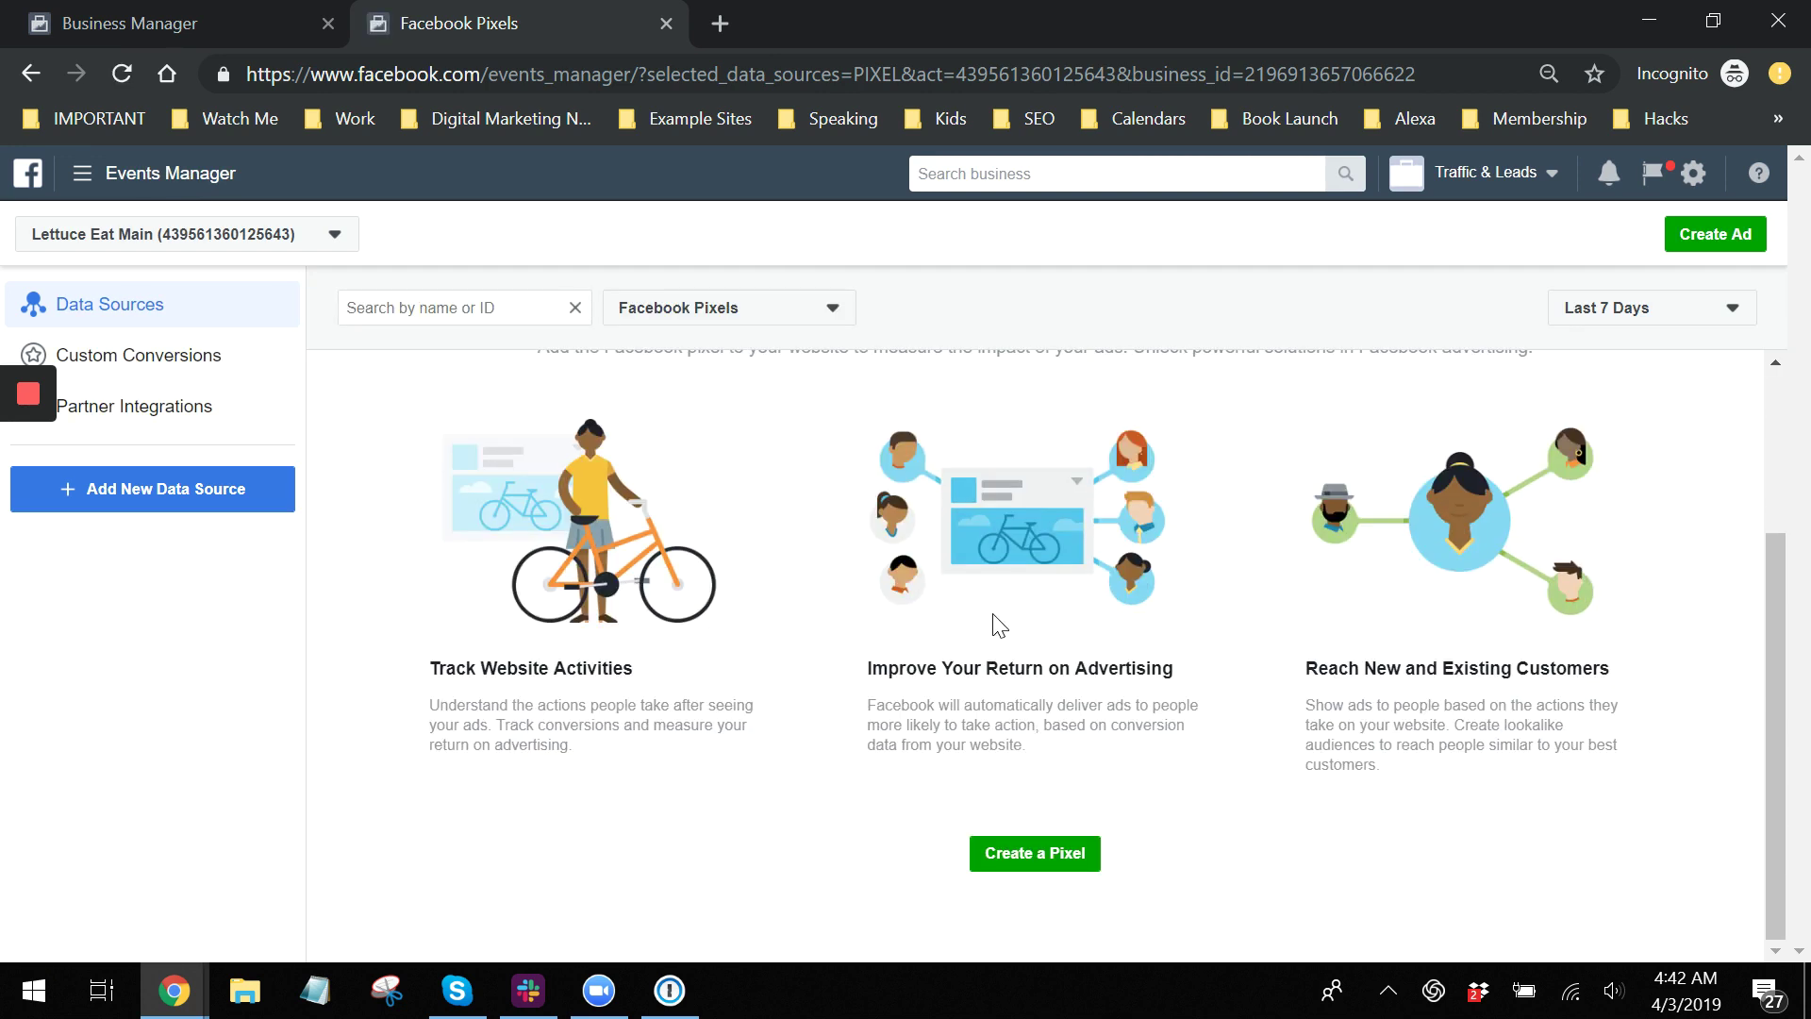
pyautogui.click(1032, 859)
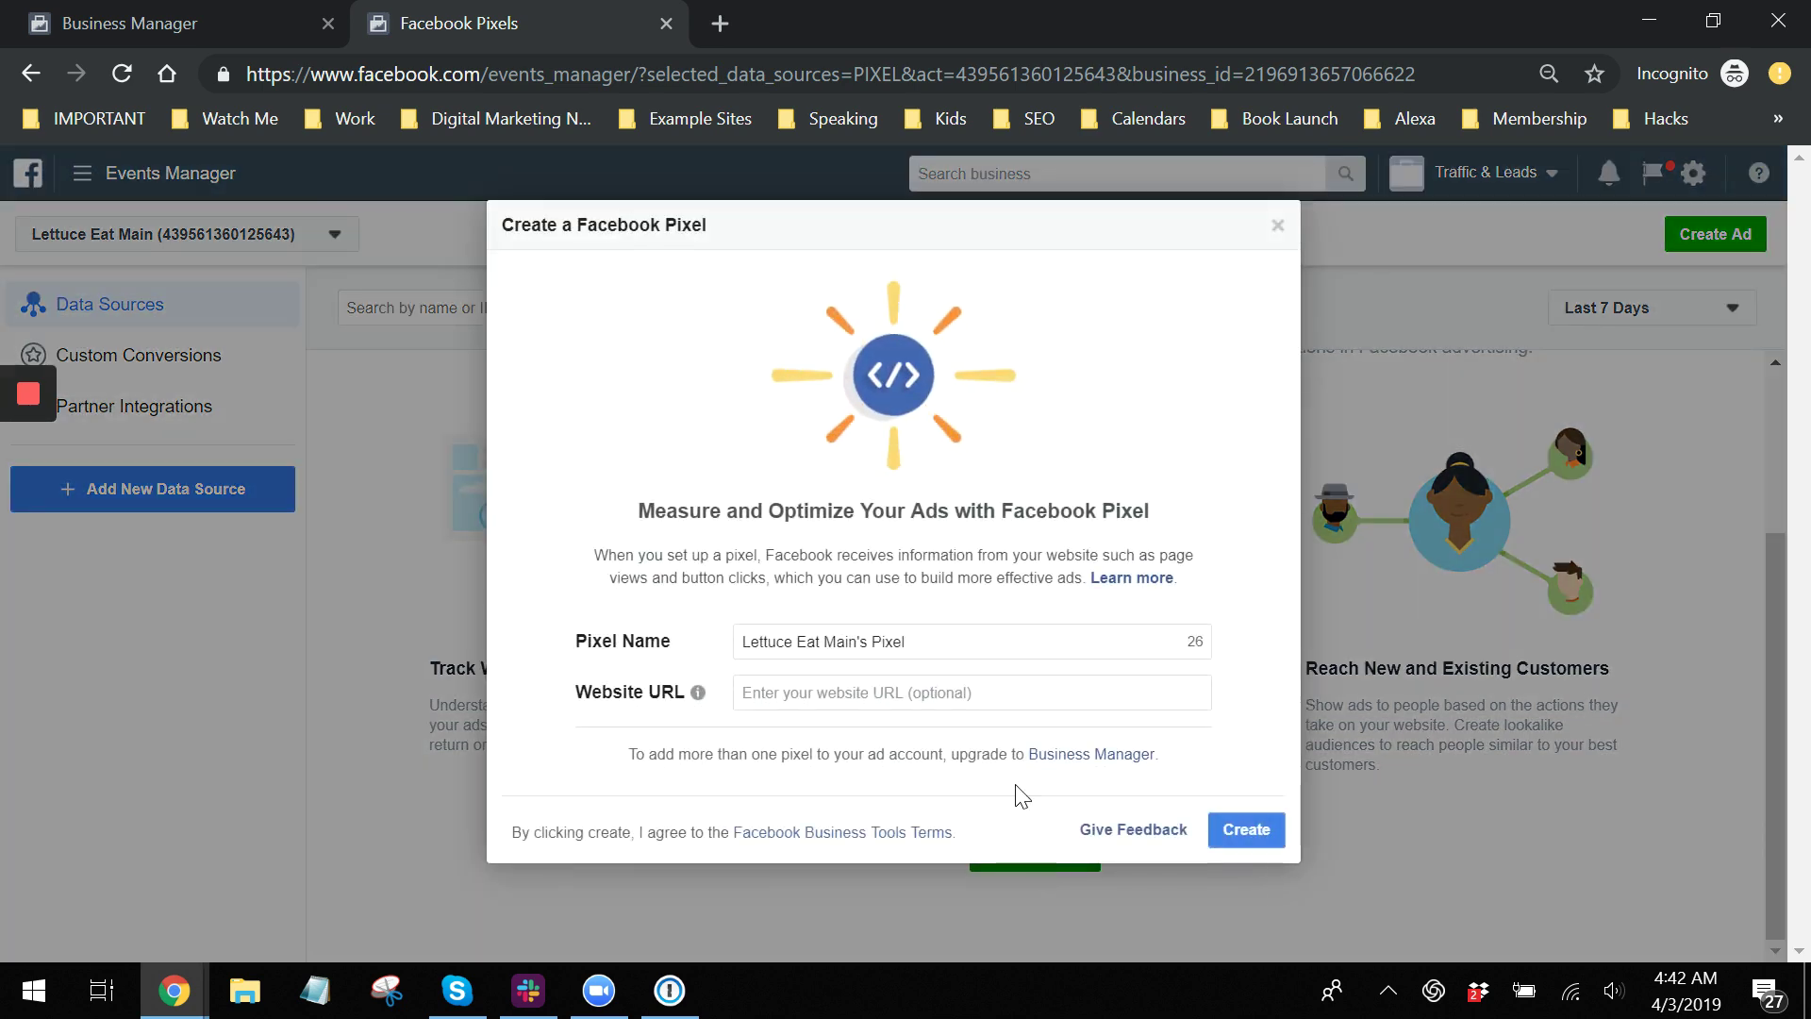
pyautogui.click(935, 642)
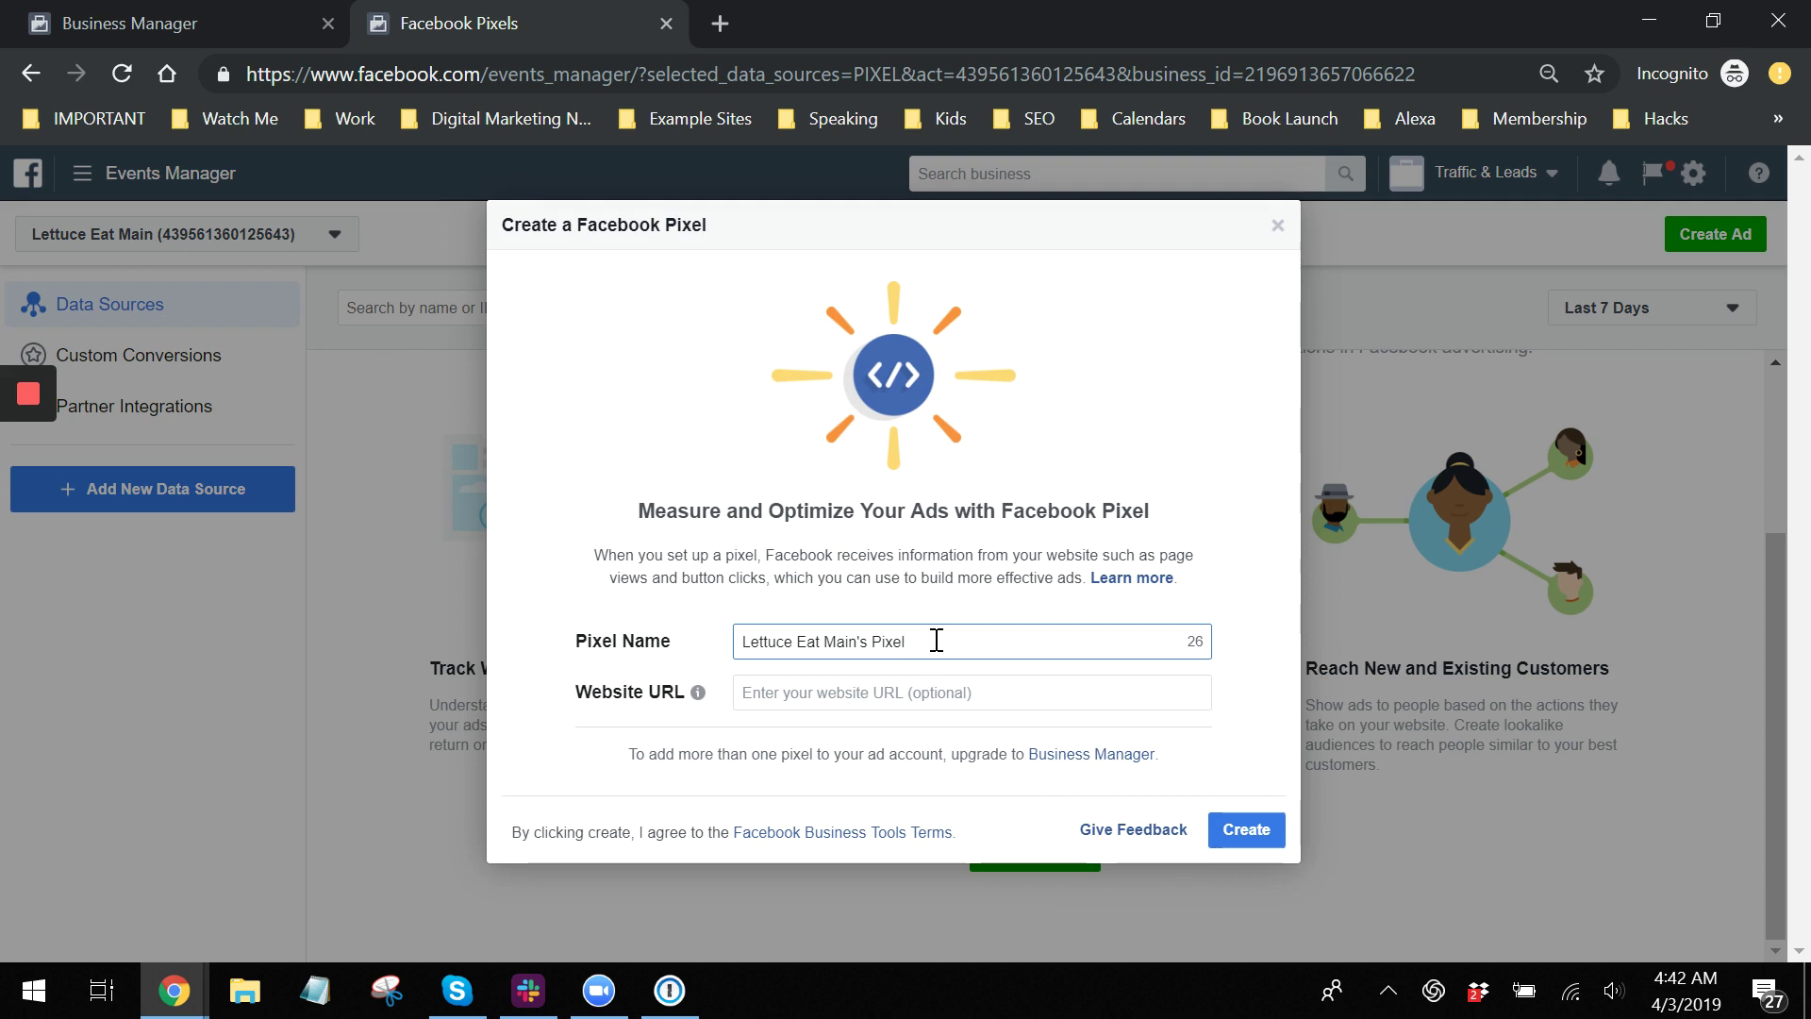
pyautogui.click(882, 689)
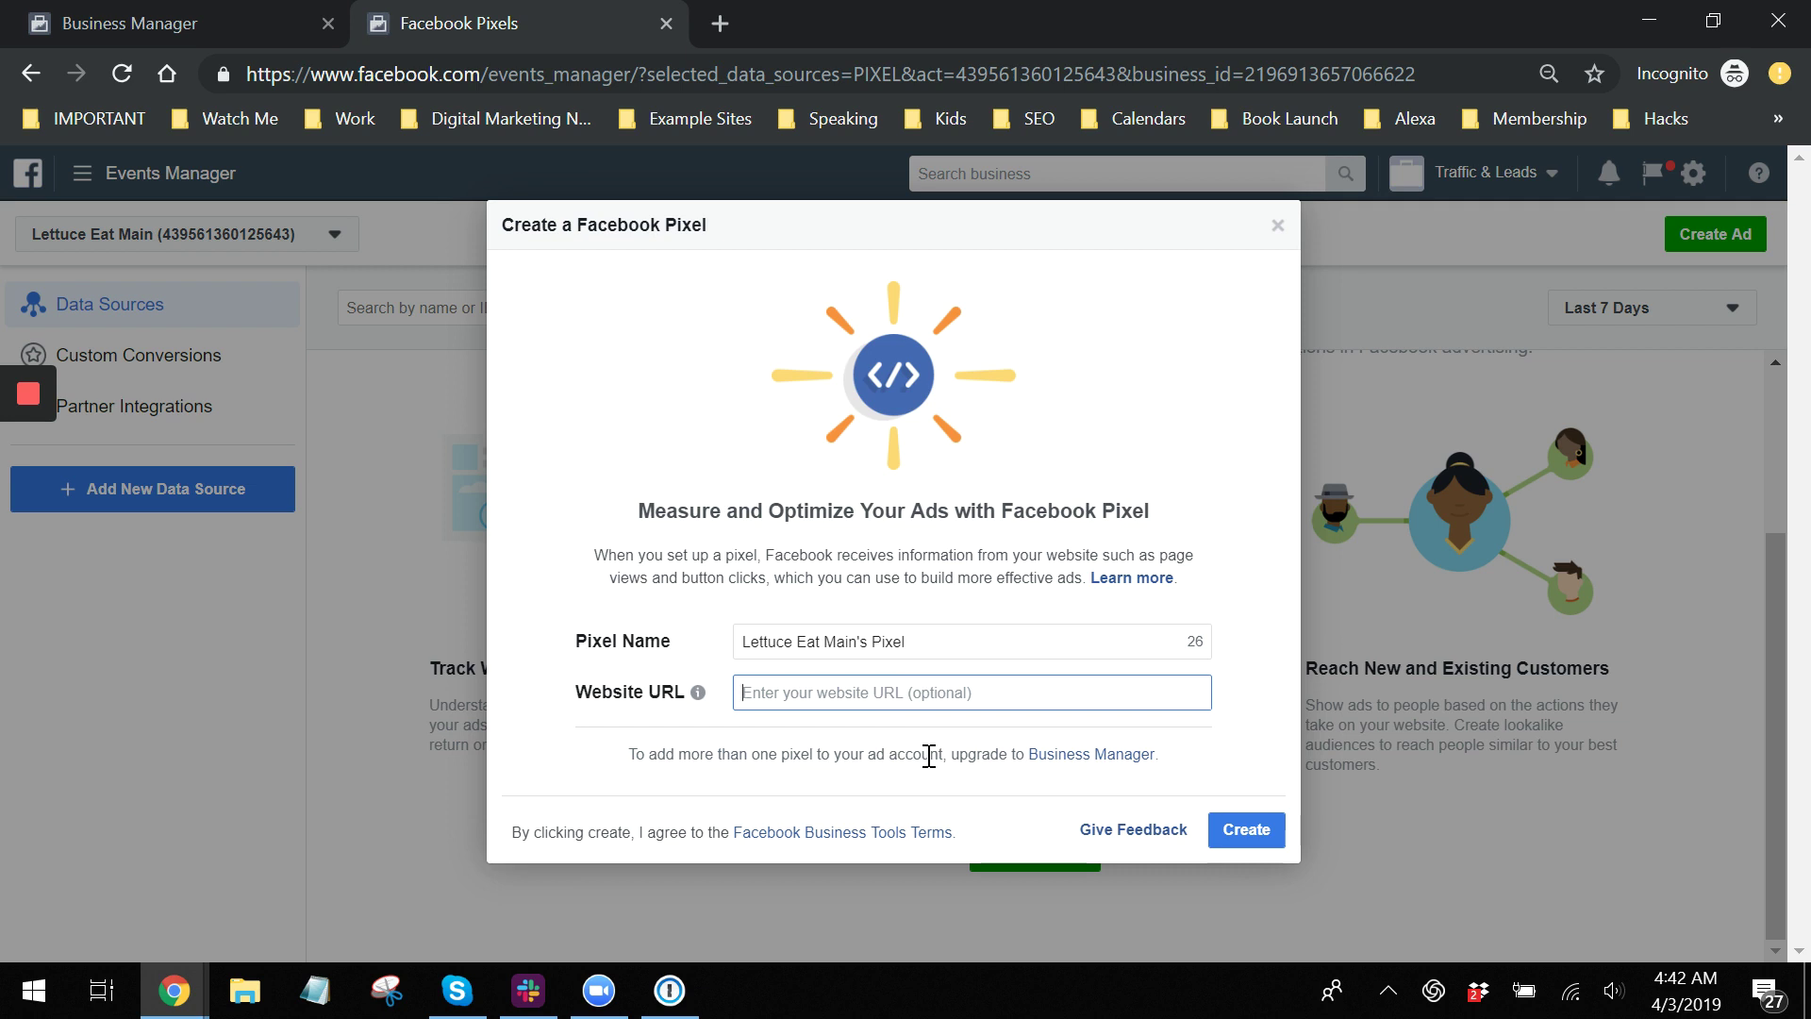
pyautogui.click(1246, 830)
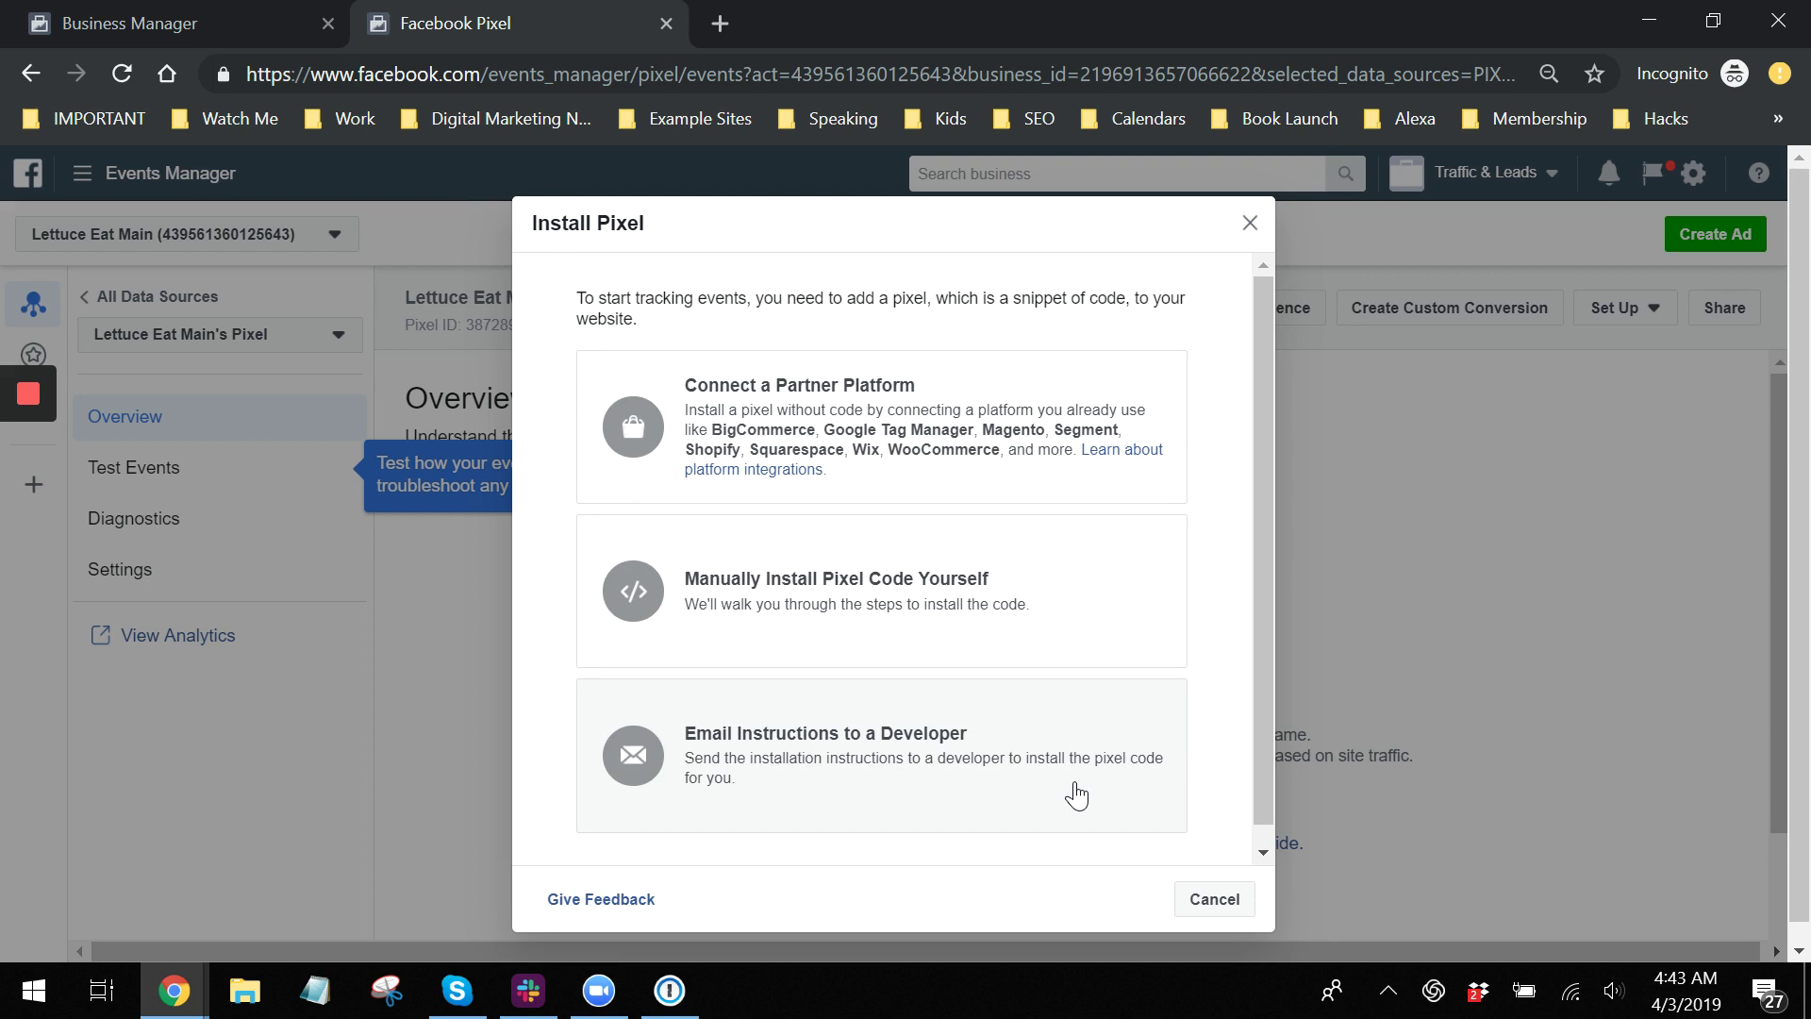
pyautogui.scroll(-1, 849, 736)
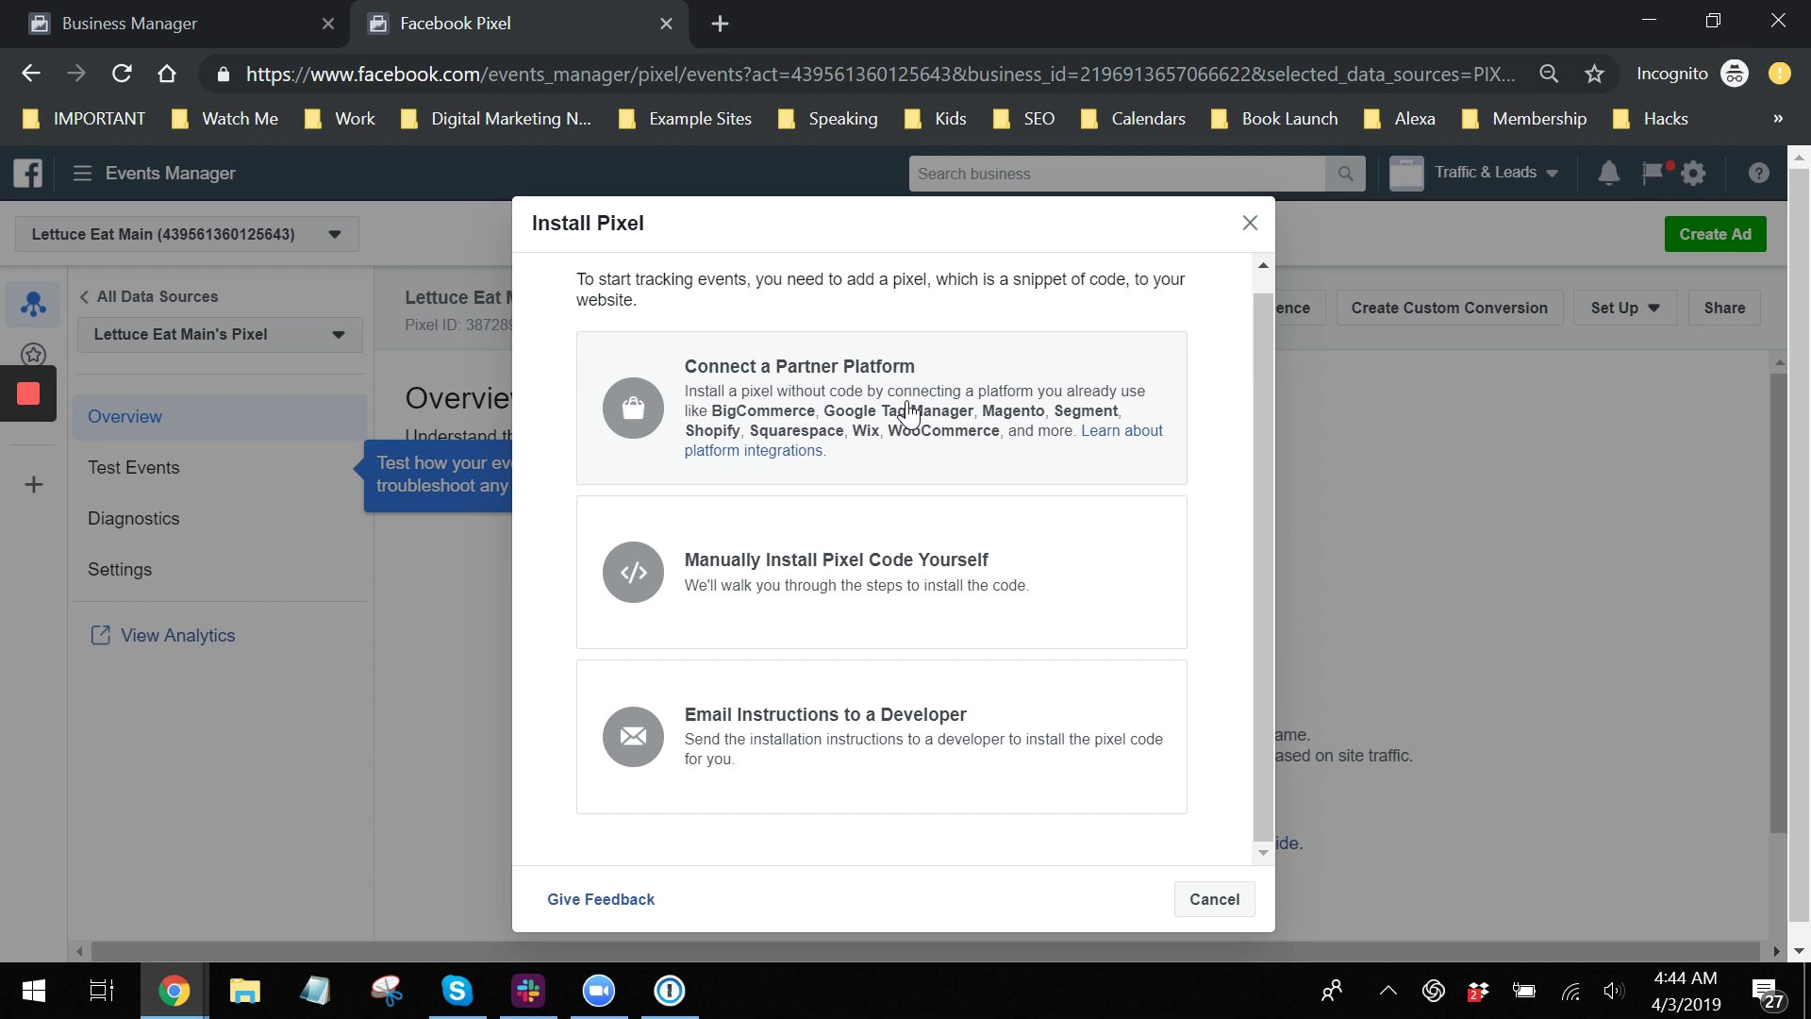
# Choose manual installation and copy the entire pixel code to the clipboard.
pyautogui.click(758, 600)
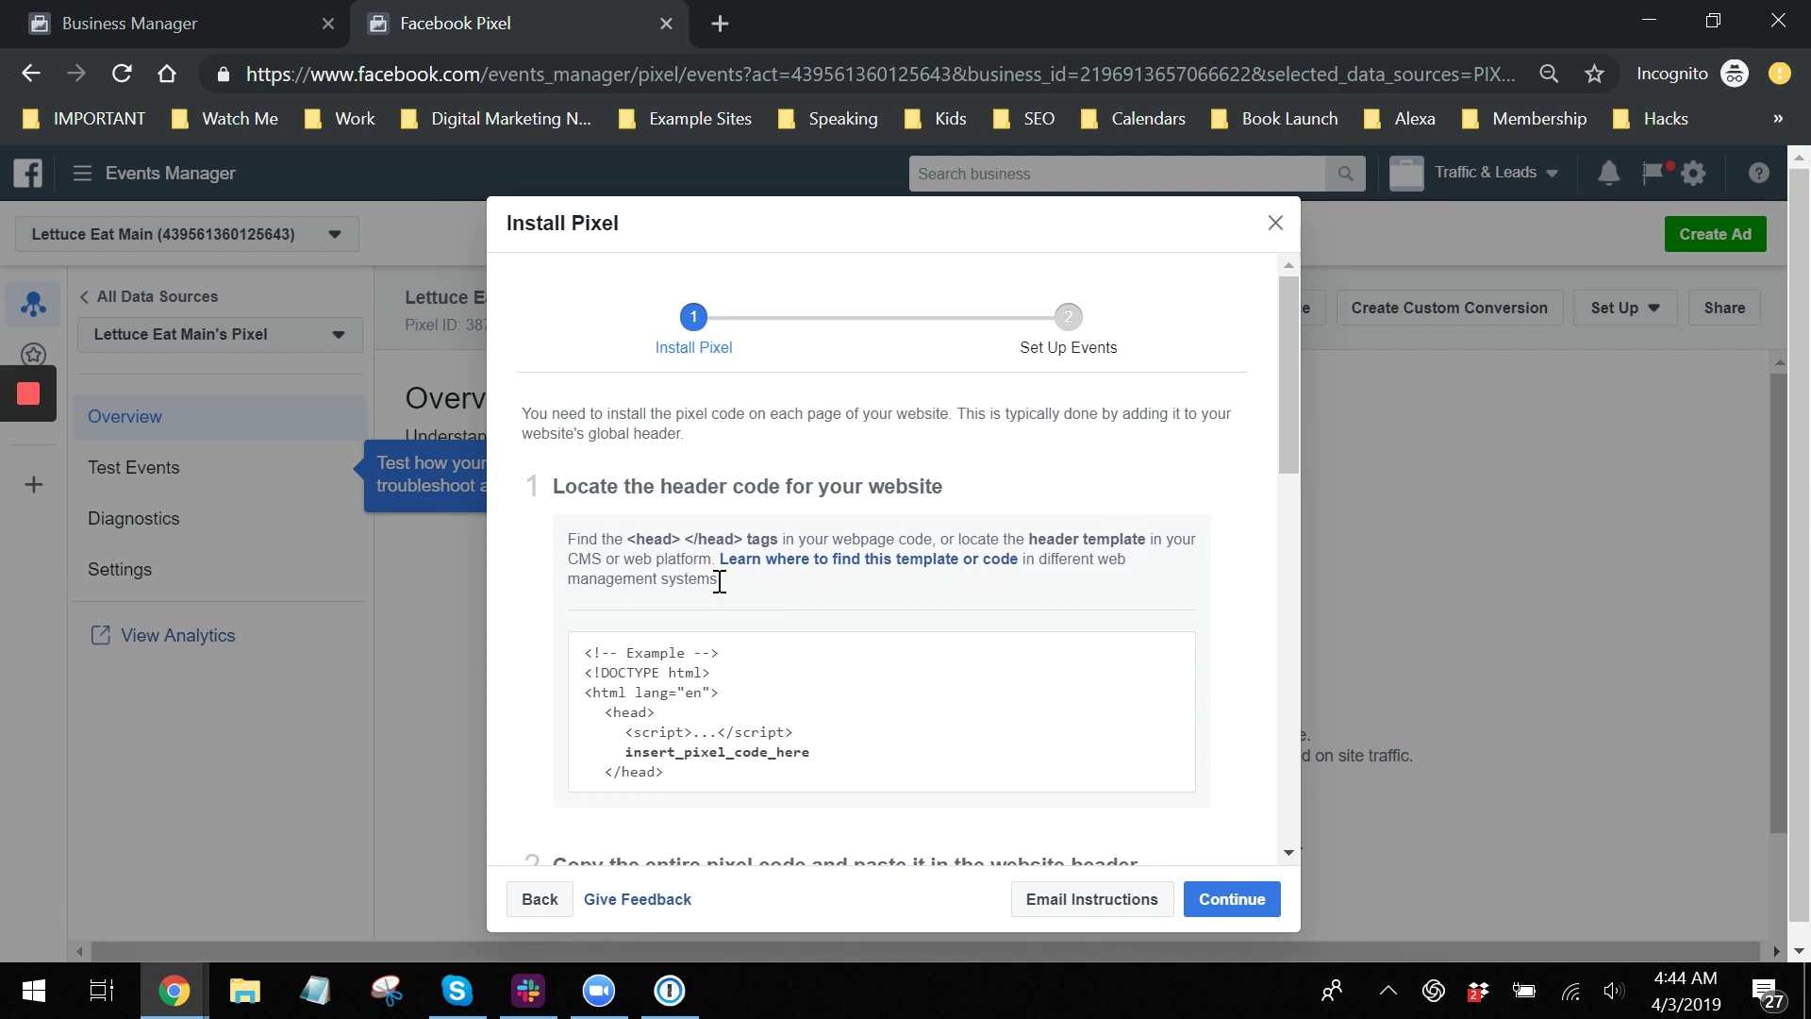
pyautogui.scroll(-2, 719, 579)
pyautogui.scroll(-1, 720, 581)
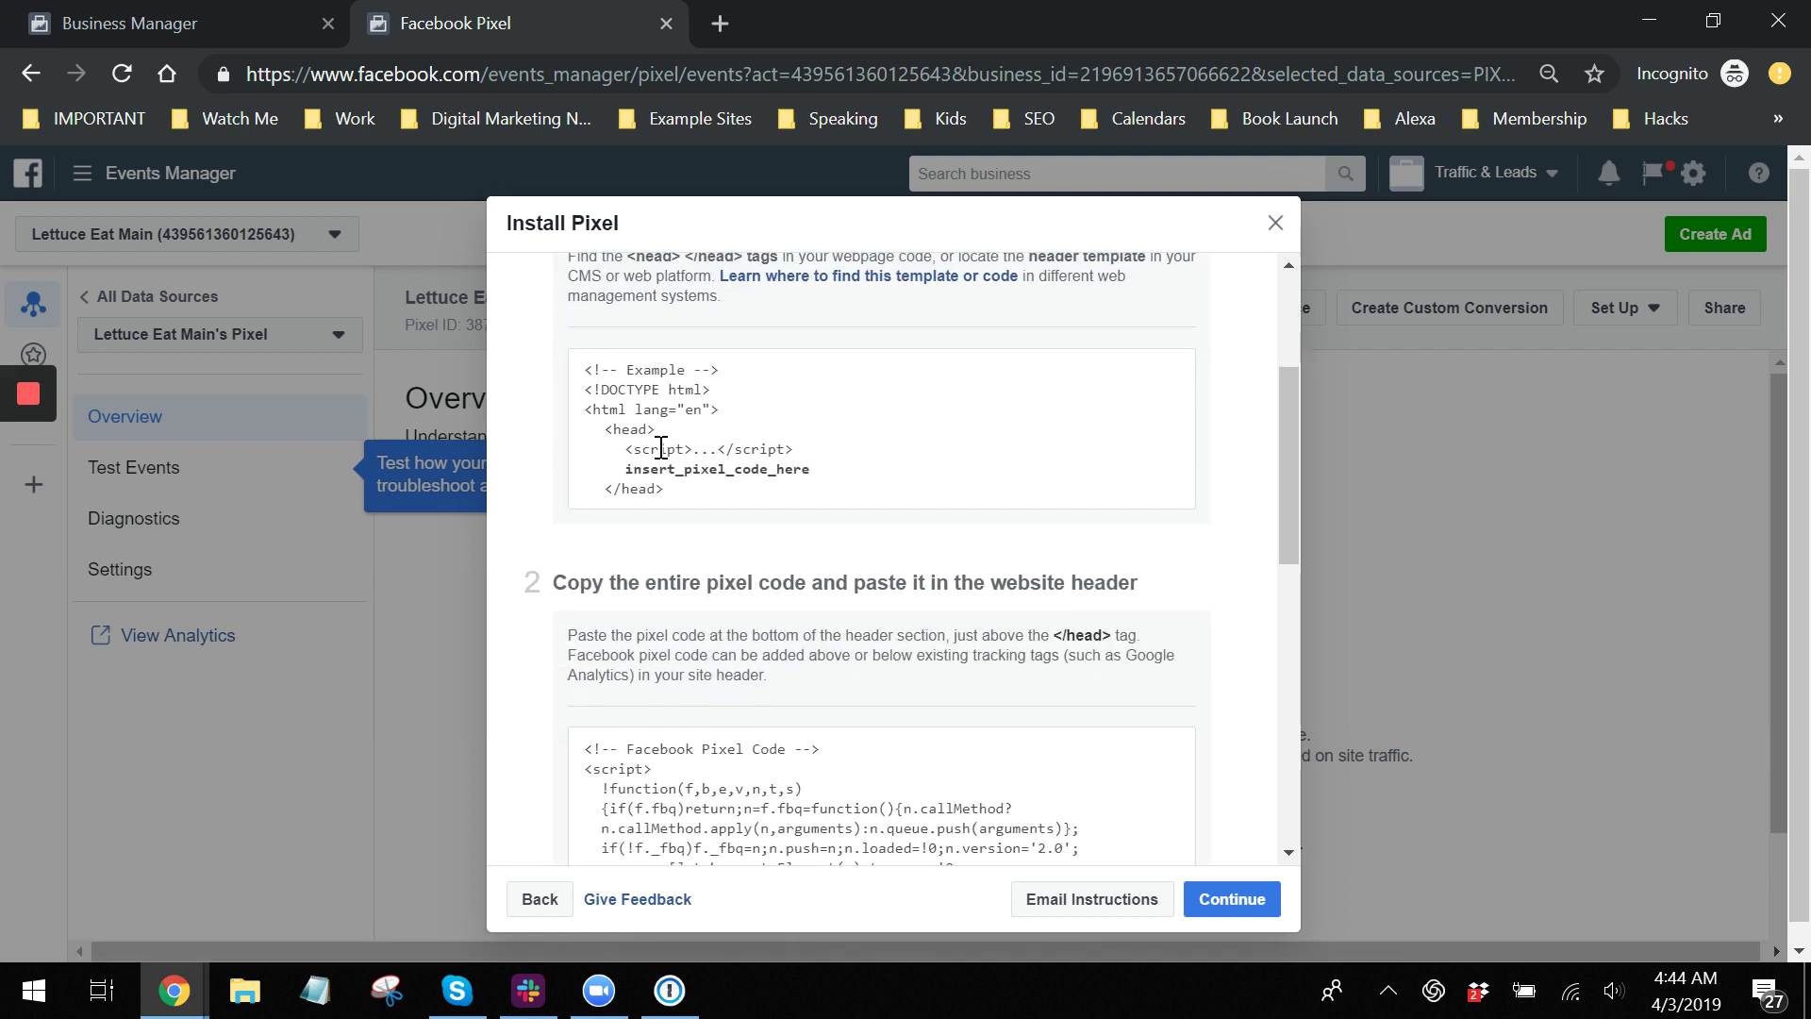
pyautogui.scroll(3, 661, 447)
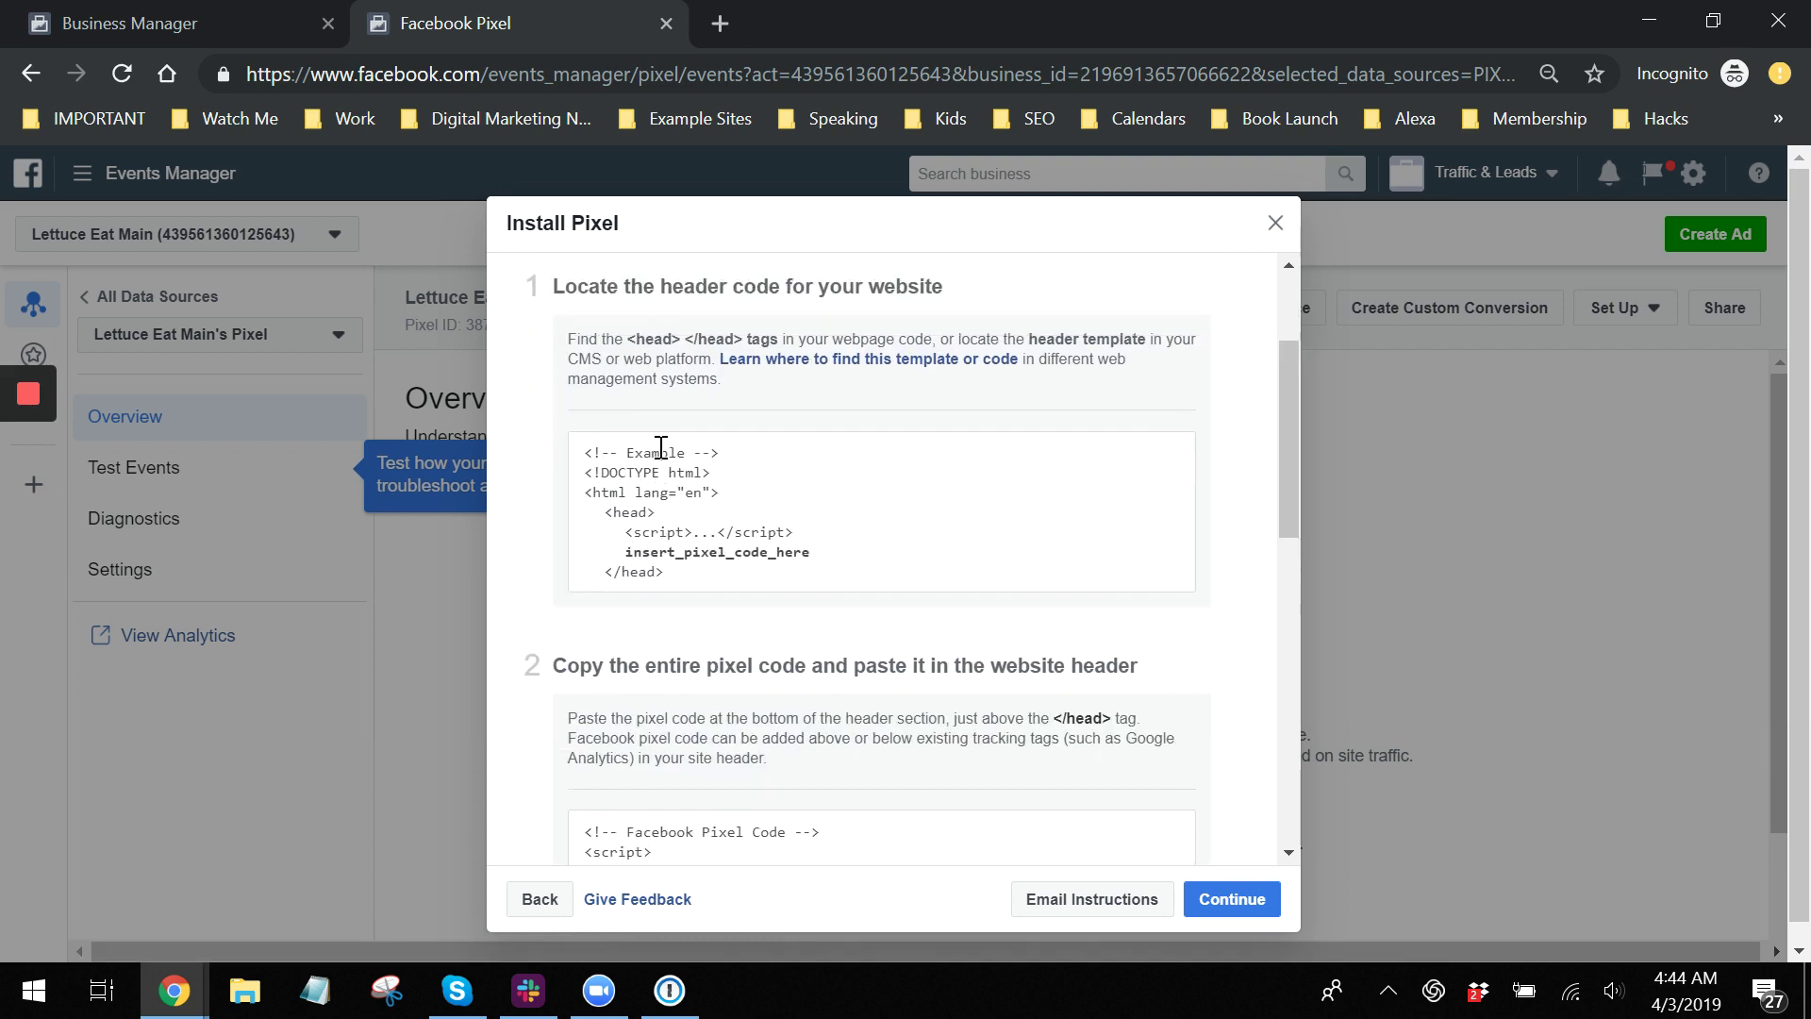
pyautogui.scroll(-4, 665, 464)
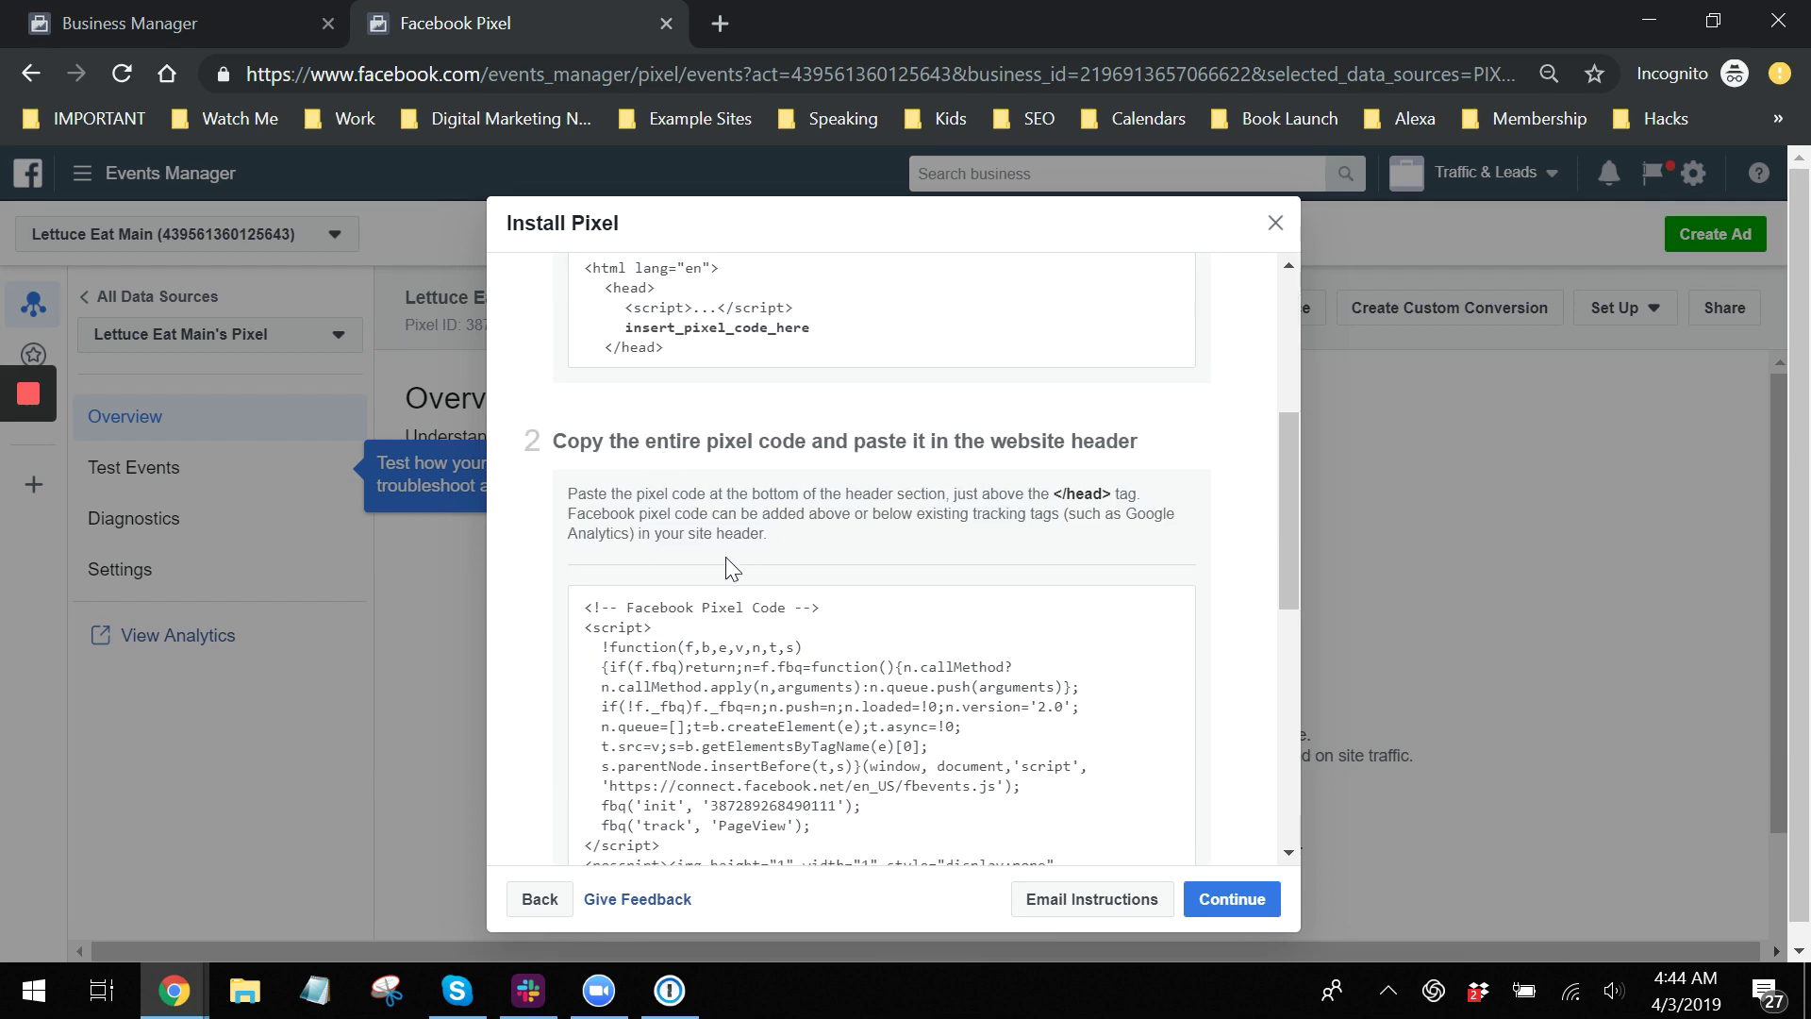
pyautogui.scroll(4, 726, 559)
pyautogui.scroll(-5, 726, 564)
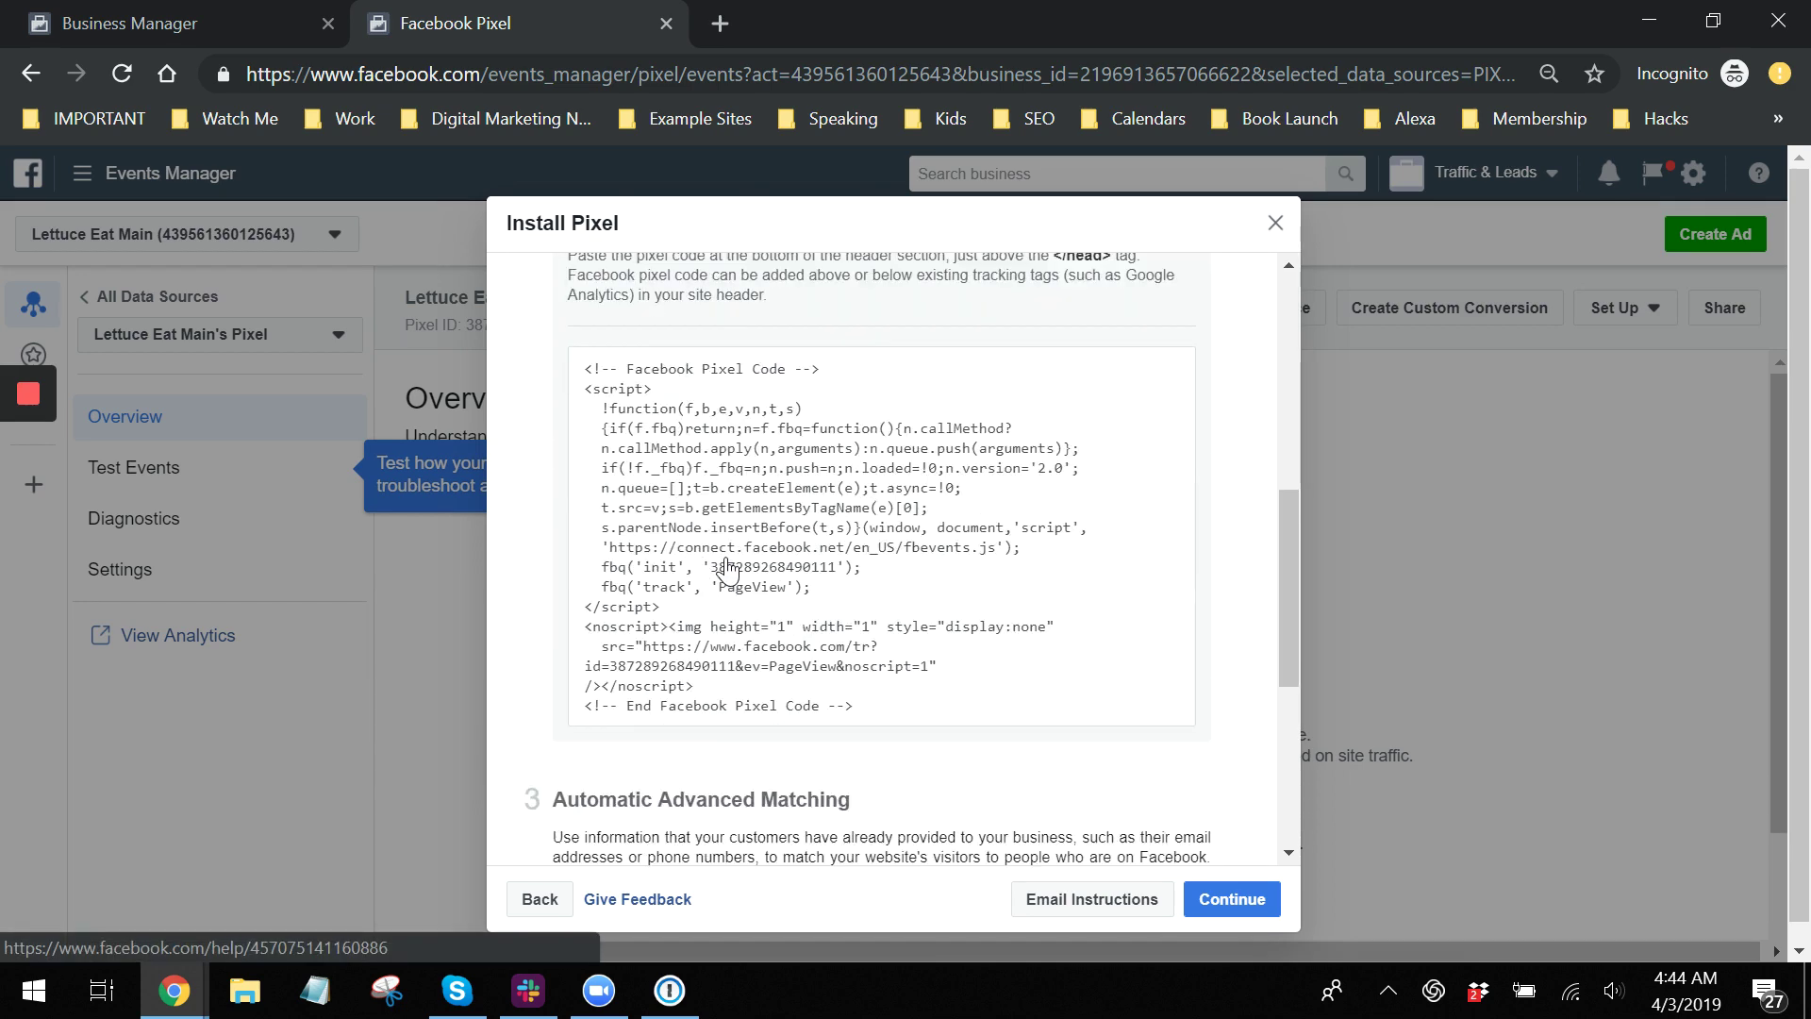
pyautogui.click(666, 501)
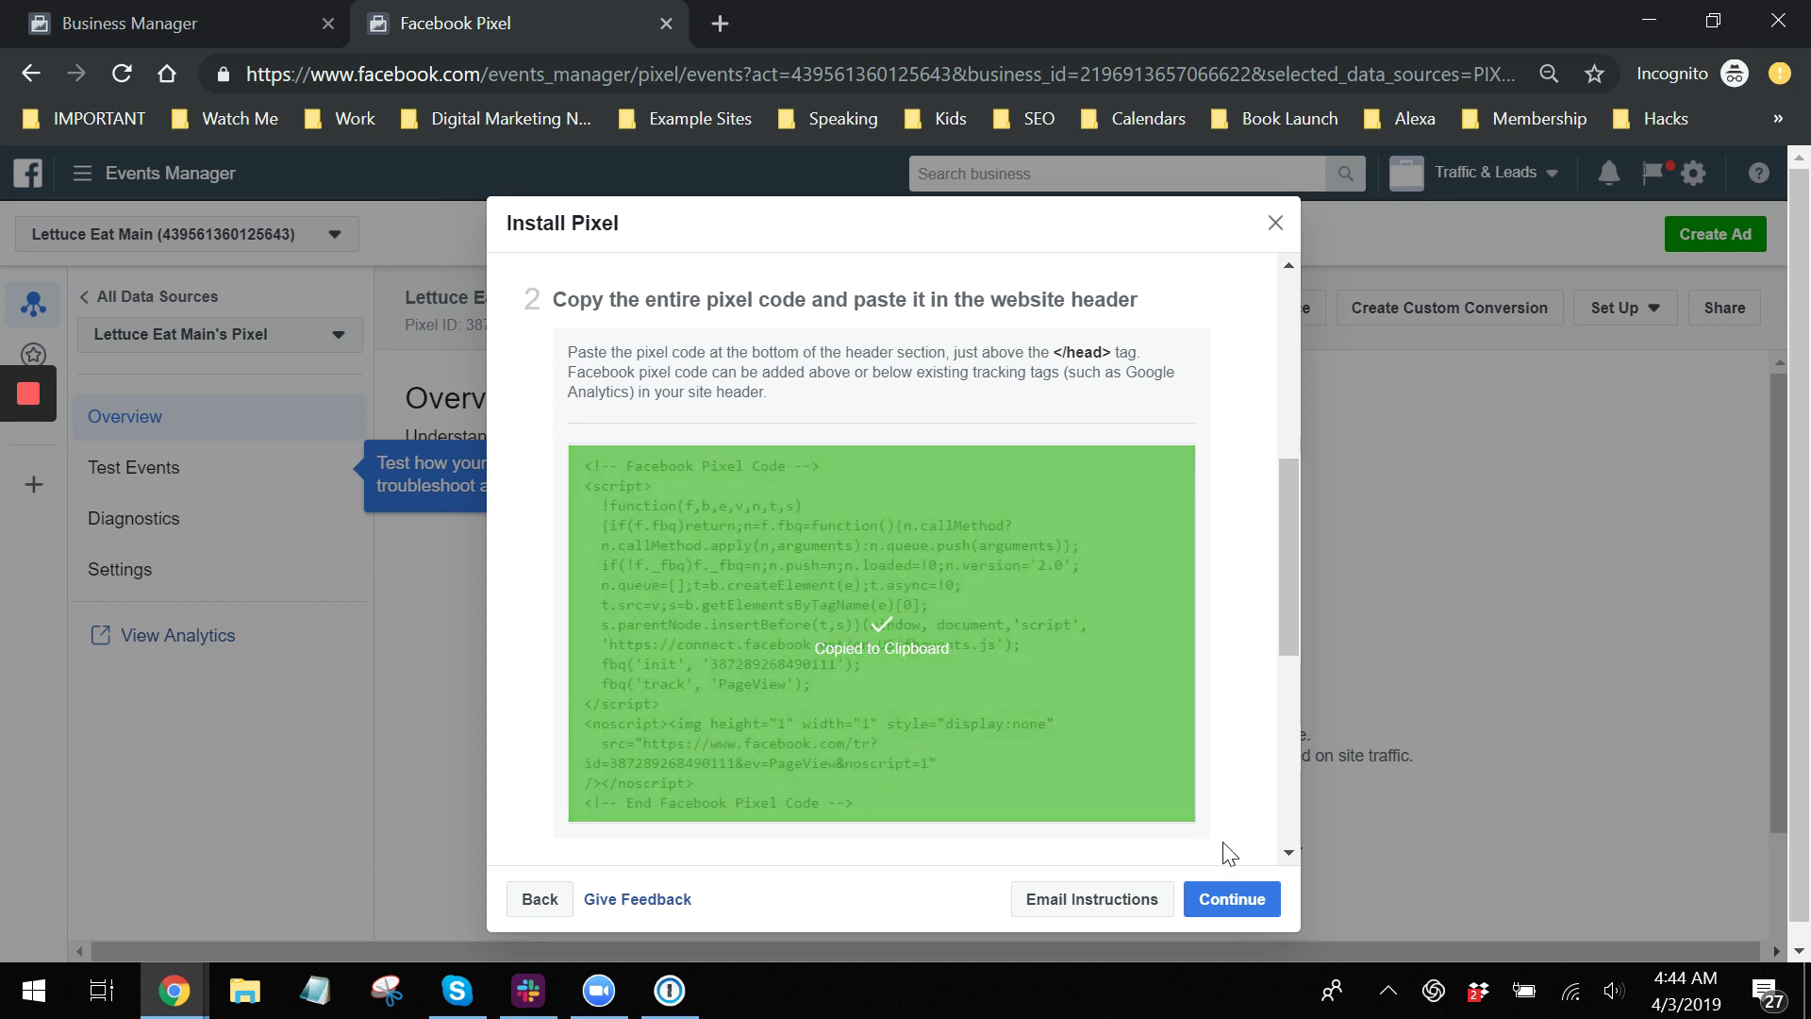
# Review the installation steps and close them to reach the pixel's No Activity Yet overview.
pyautogui.scroll(-5, 1214, 838)
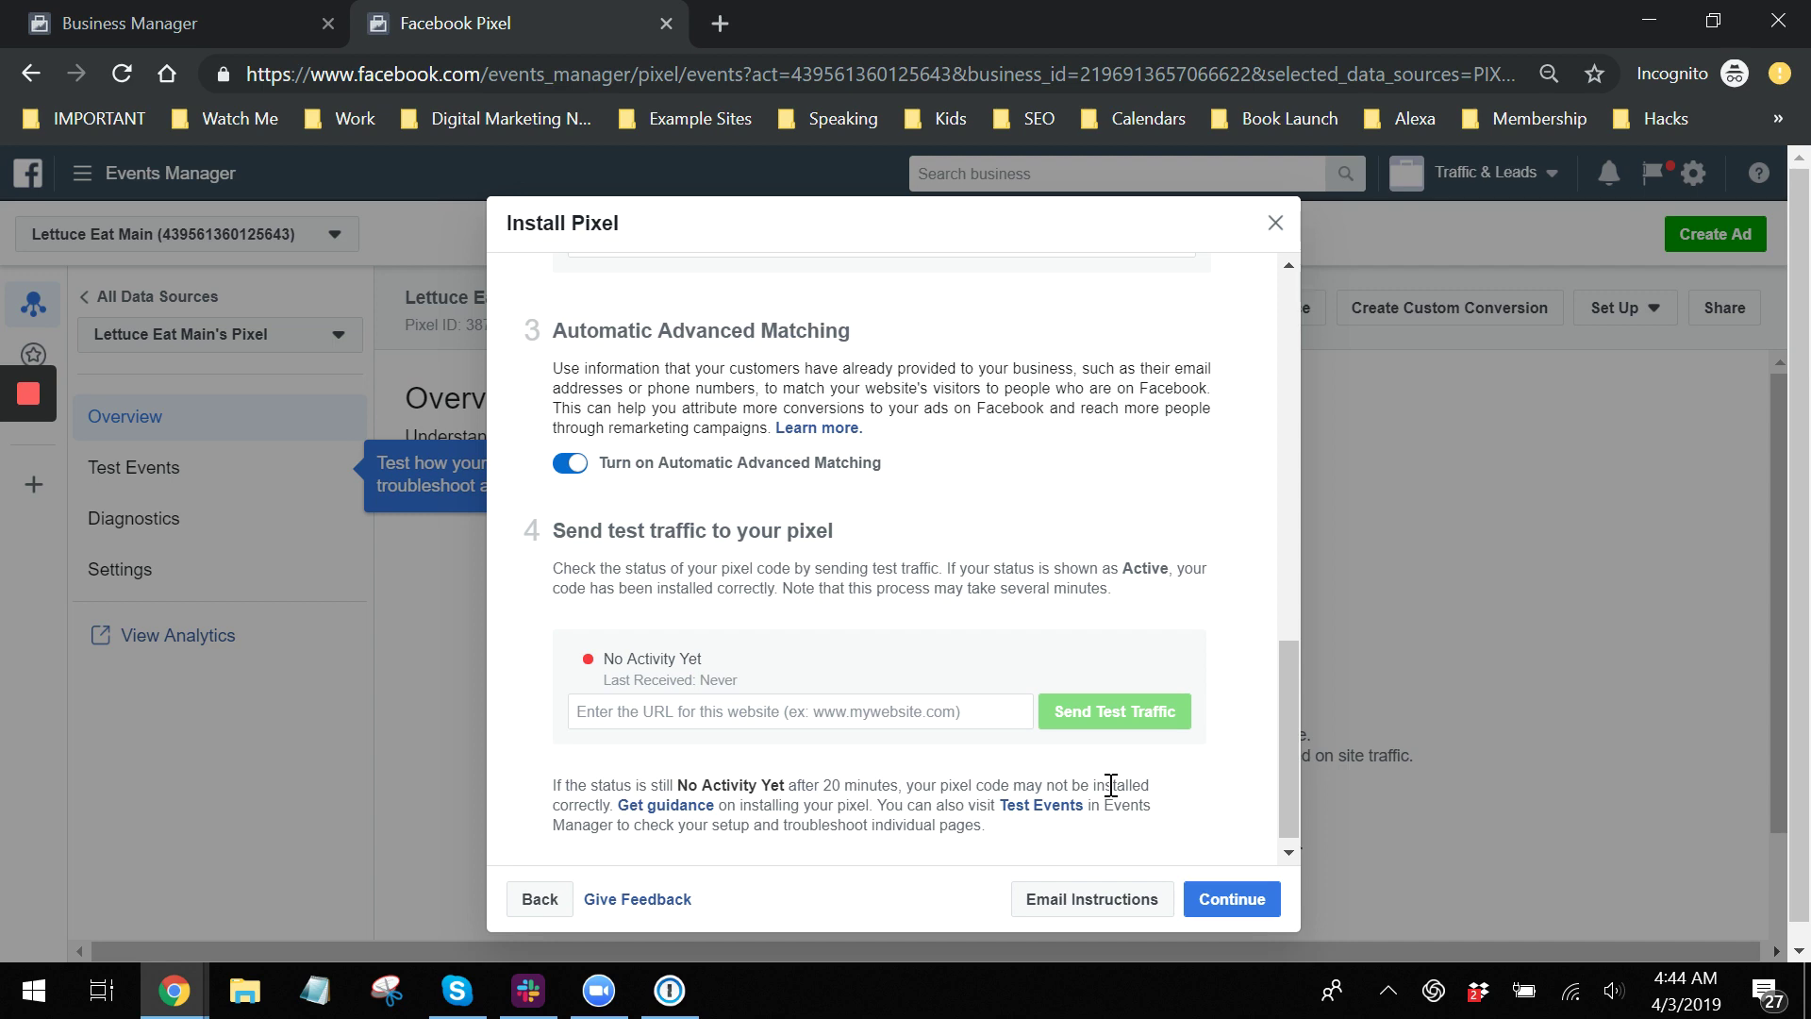
pyautogui.scroll(5, 808, 566)
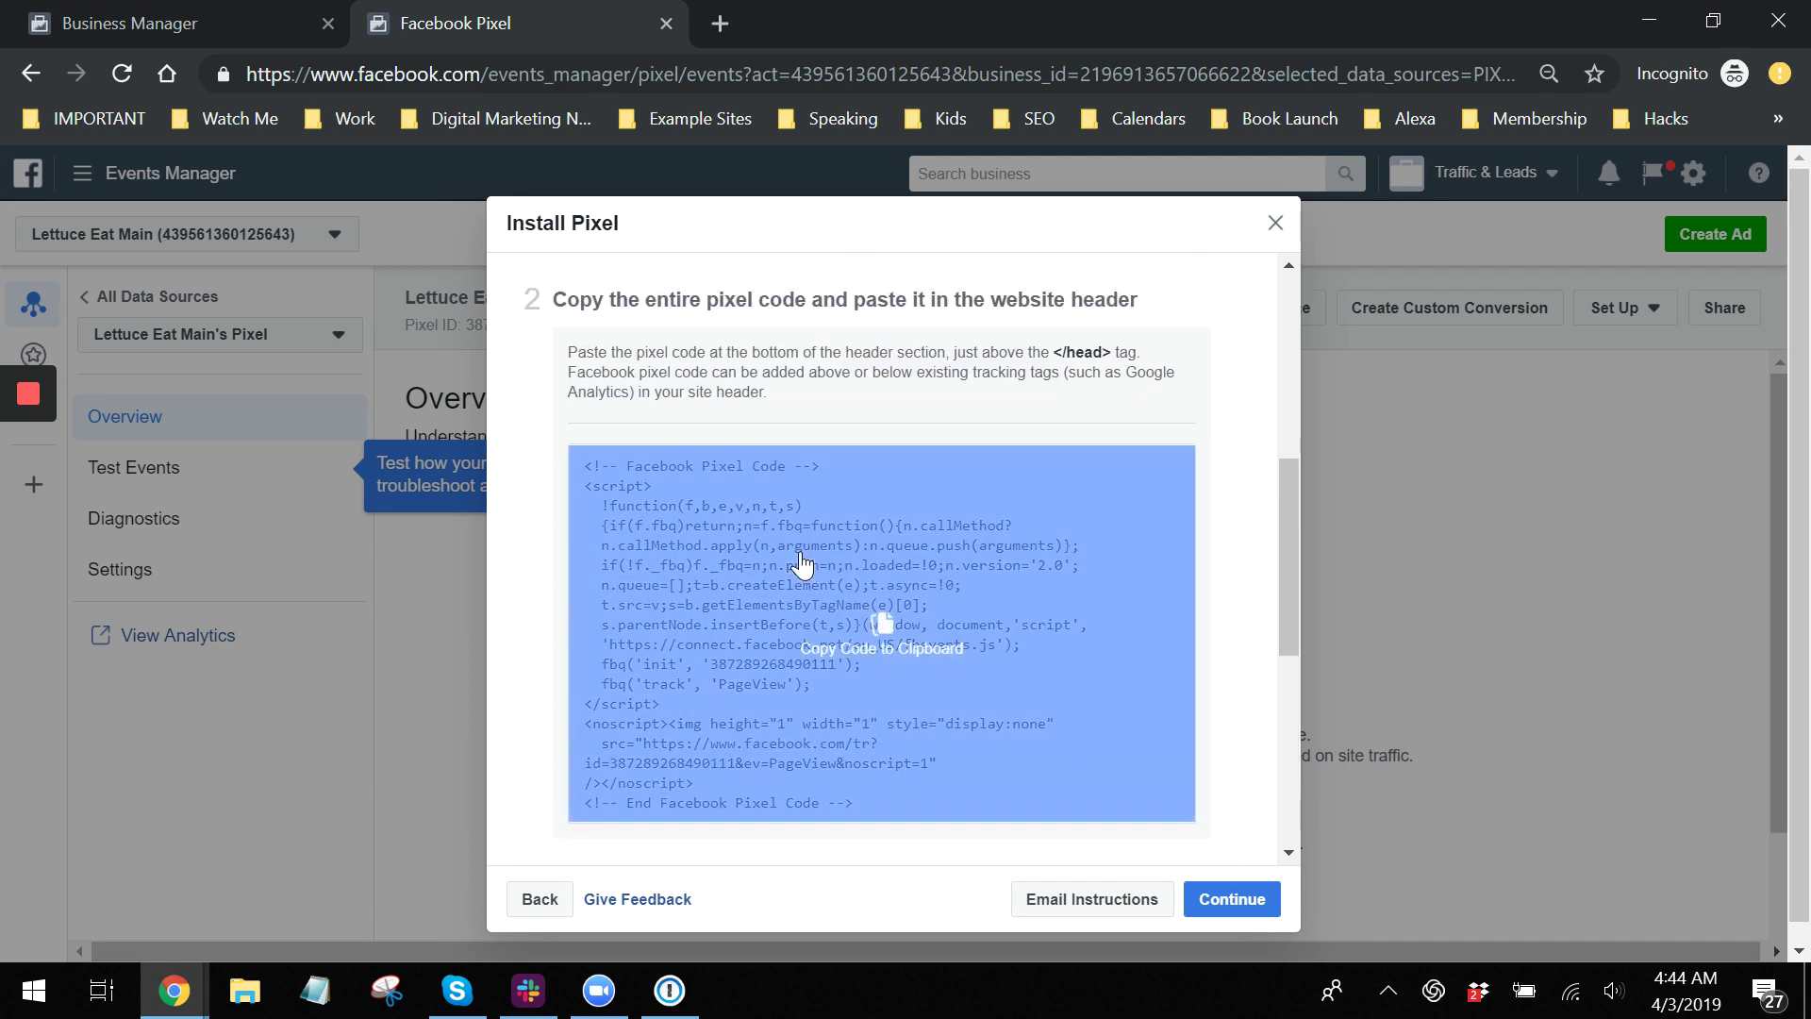
pyautogui.scroll(-5, 820, 613)
pyautogui.scroll(10, 1044, 733)
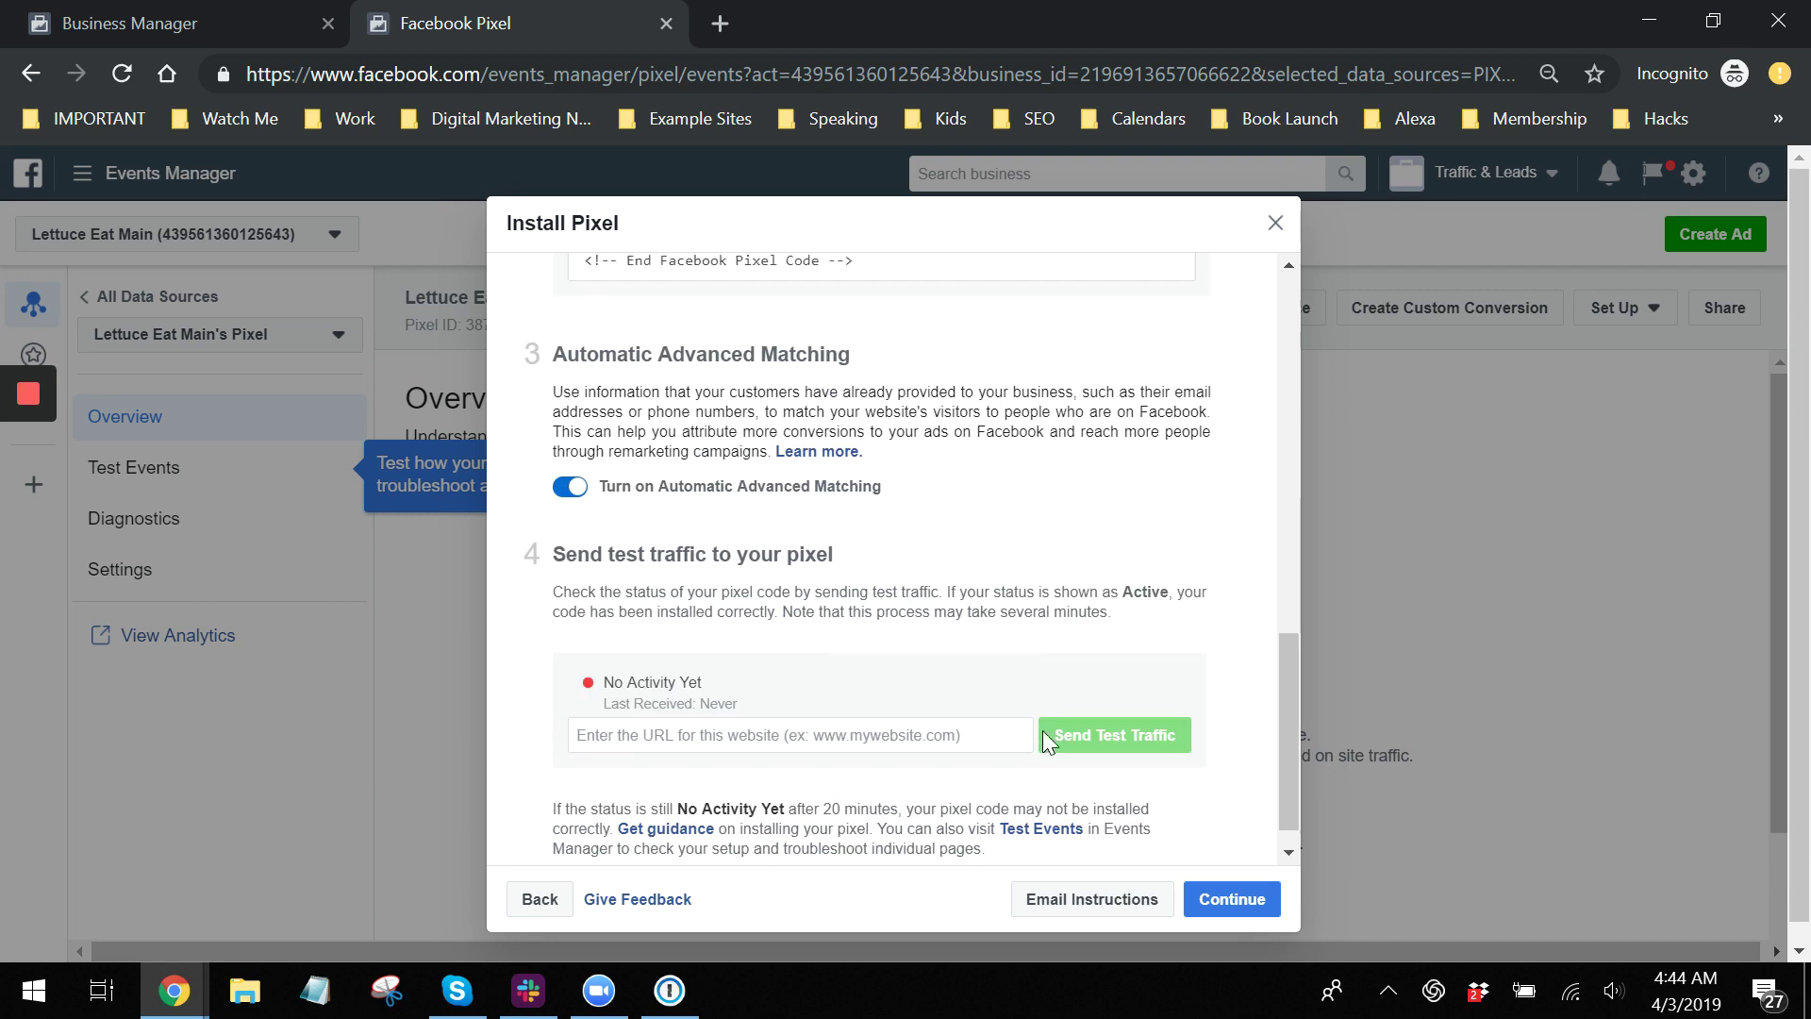
pyautogui.click(1275, 223)
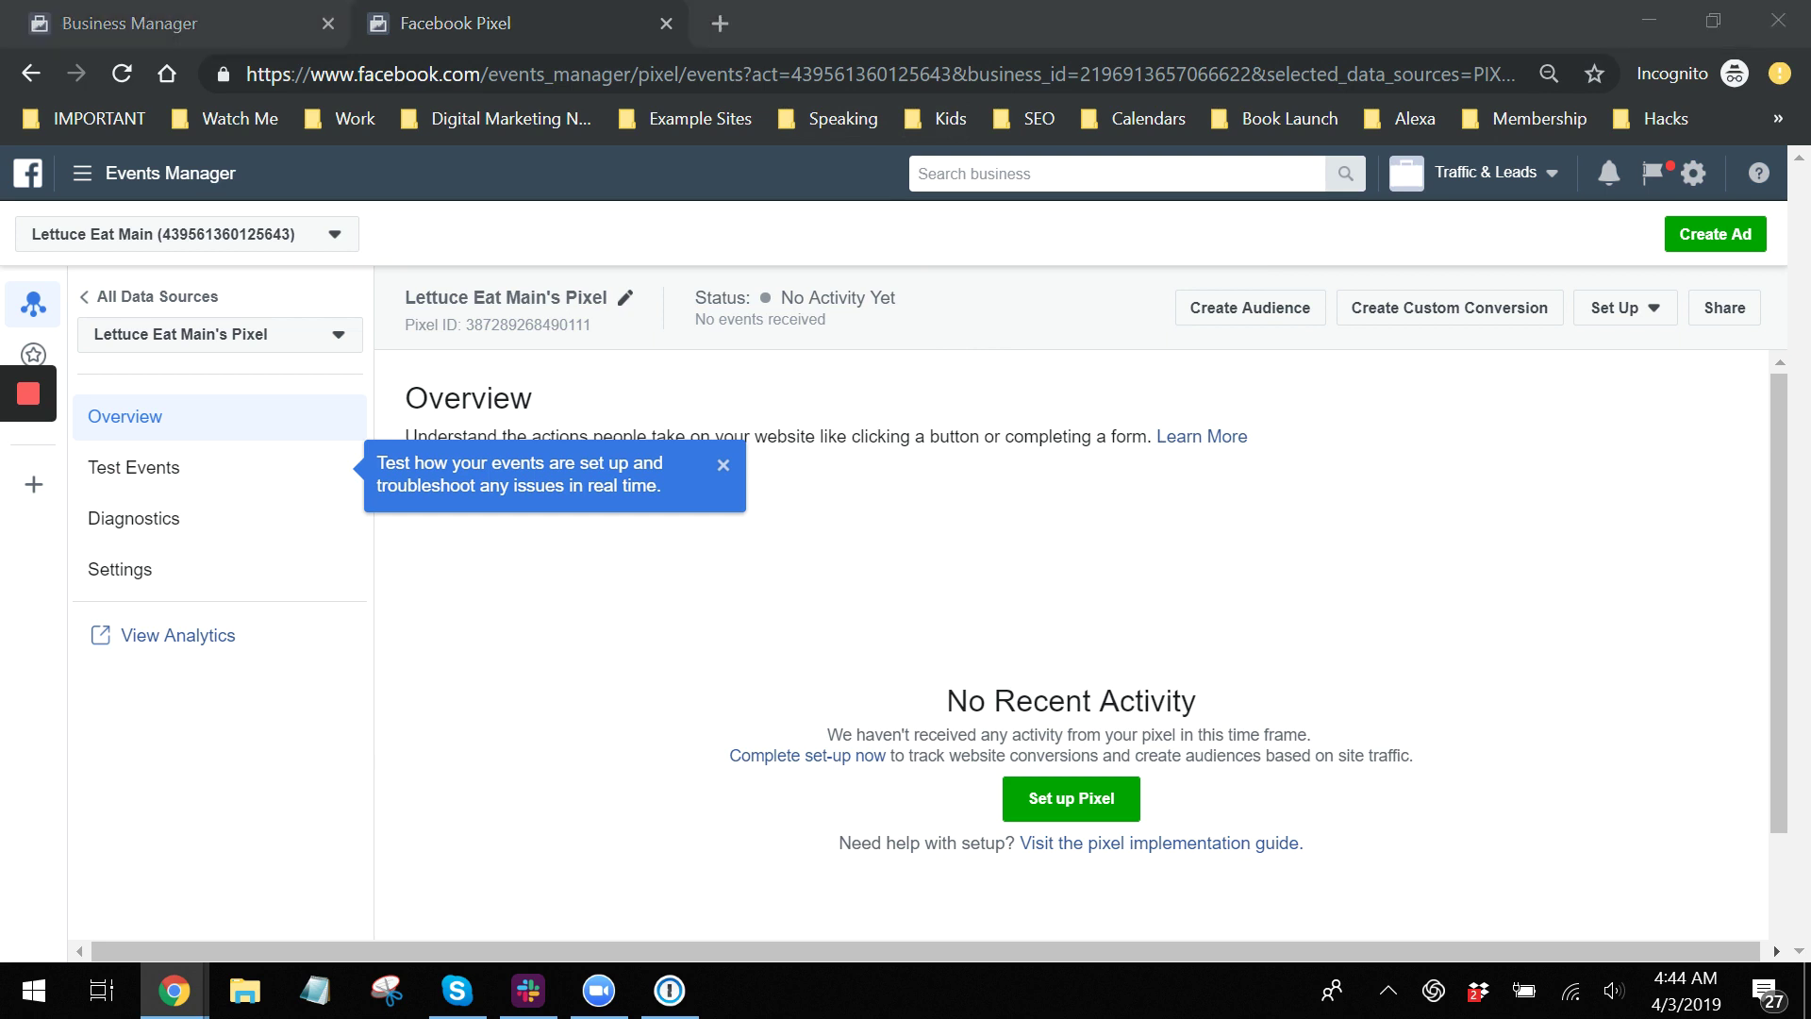
pyautogui.hotkey('ctrl', 'n')
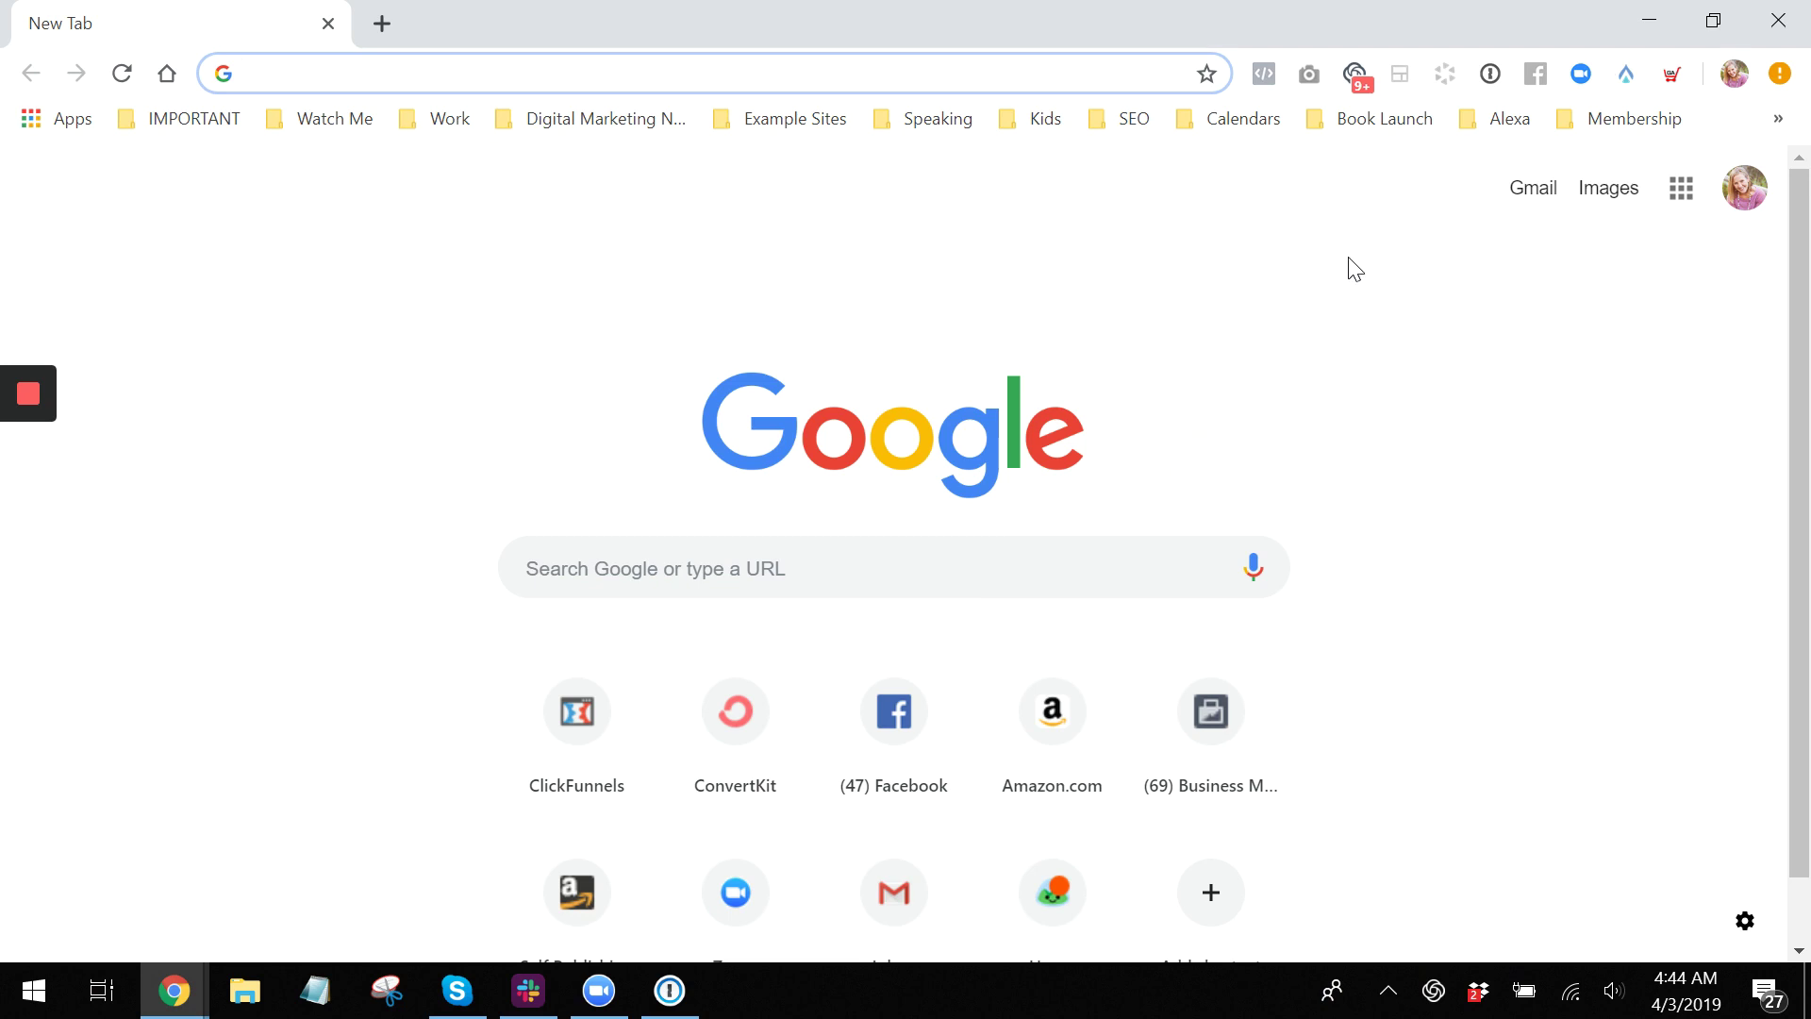
pyautogui.click(1266, 79)
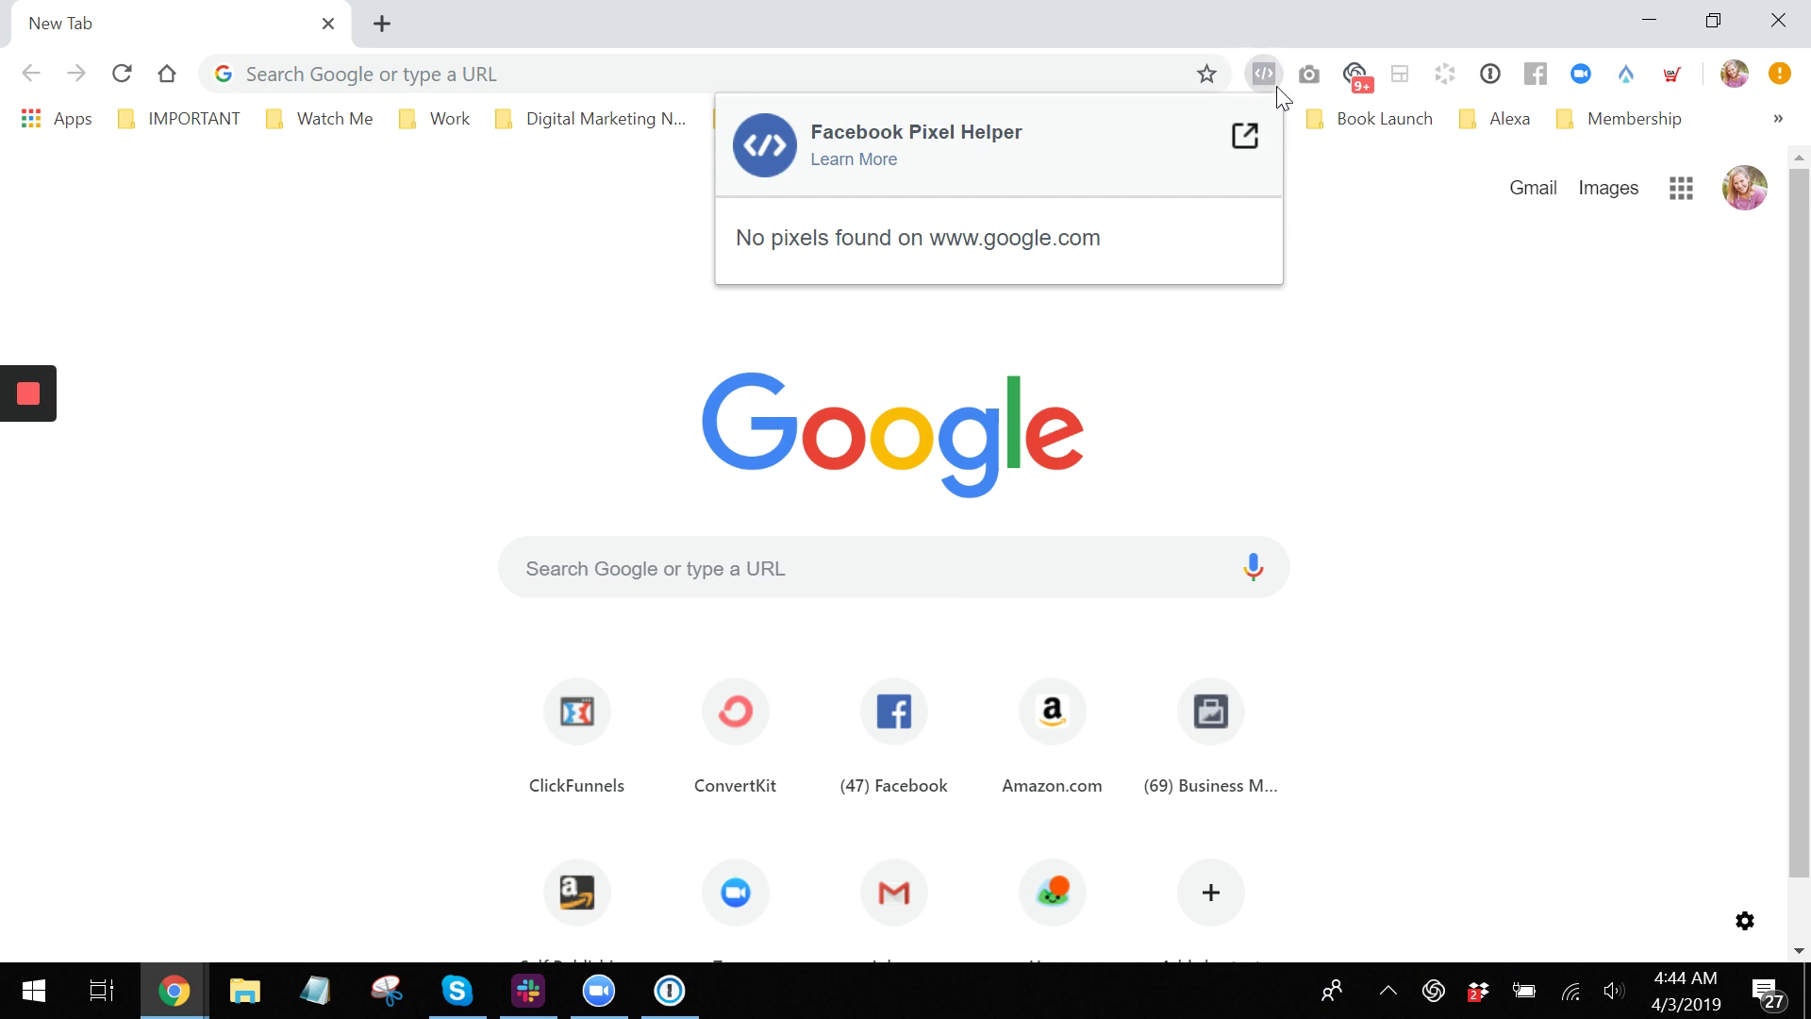
pyautogui.click(352, 300)
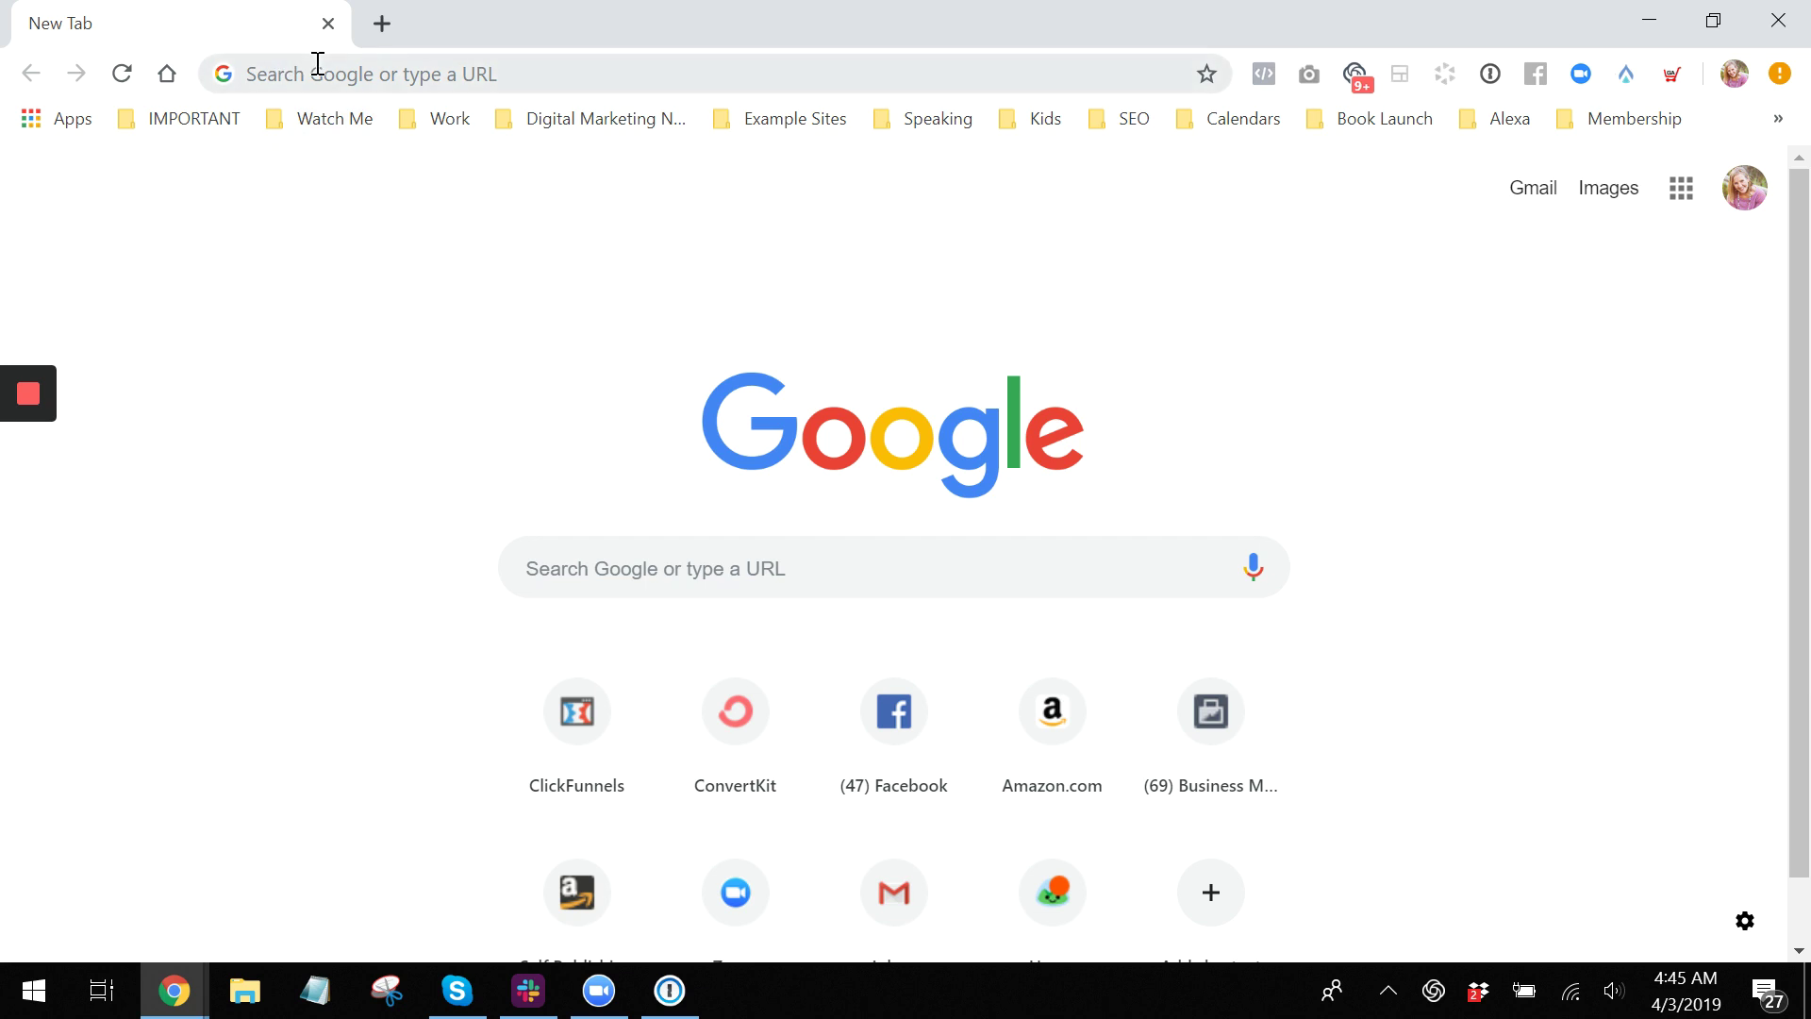
pyautogui.click(1263, 74)
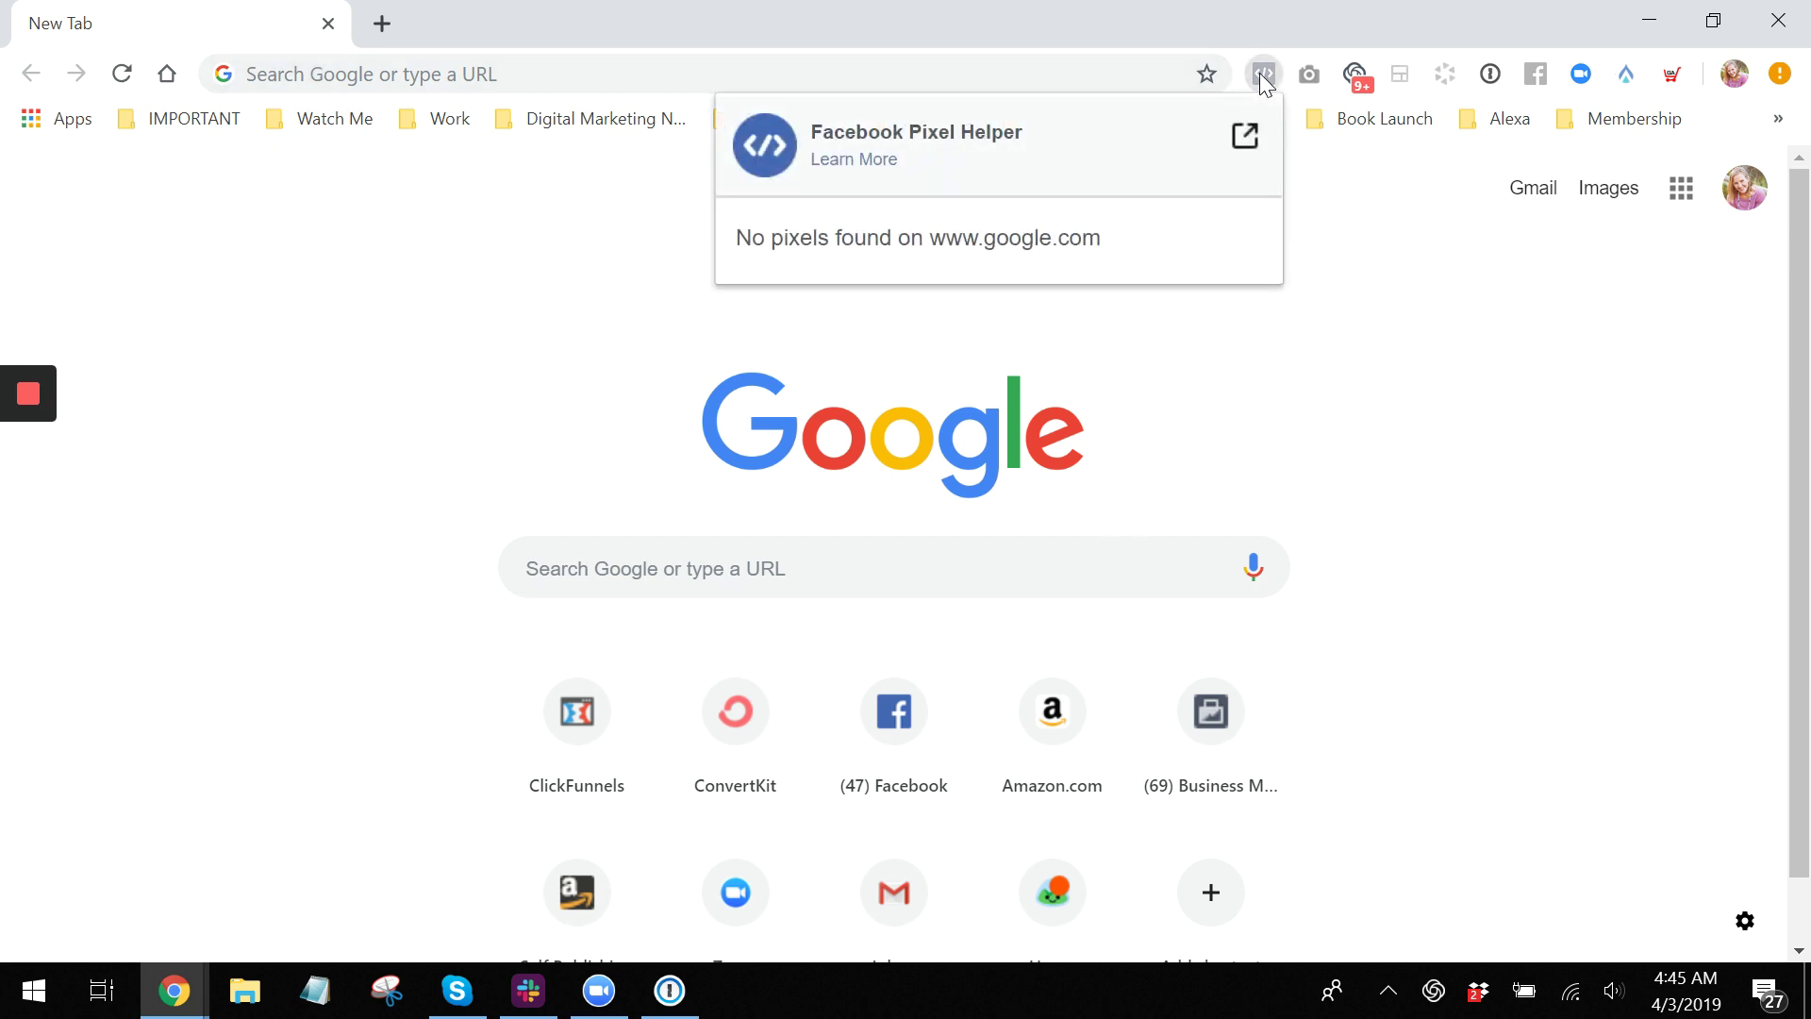
pyautogui.click(606, 73)
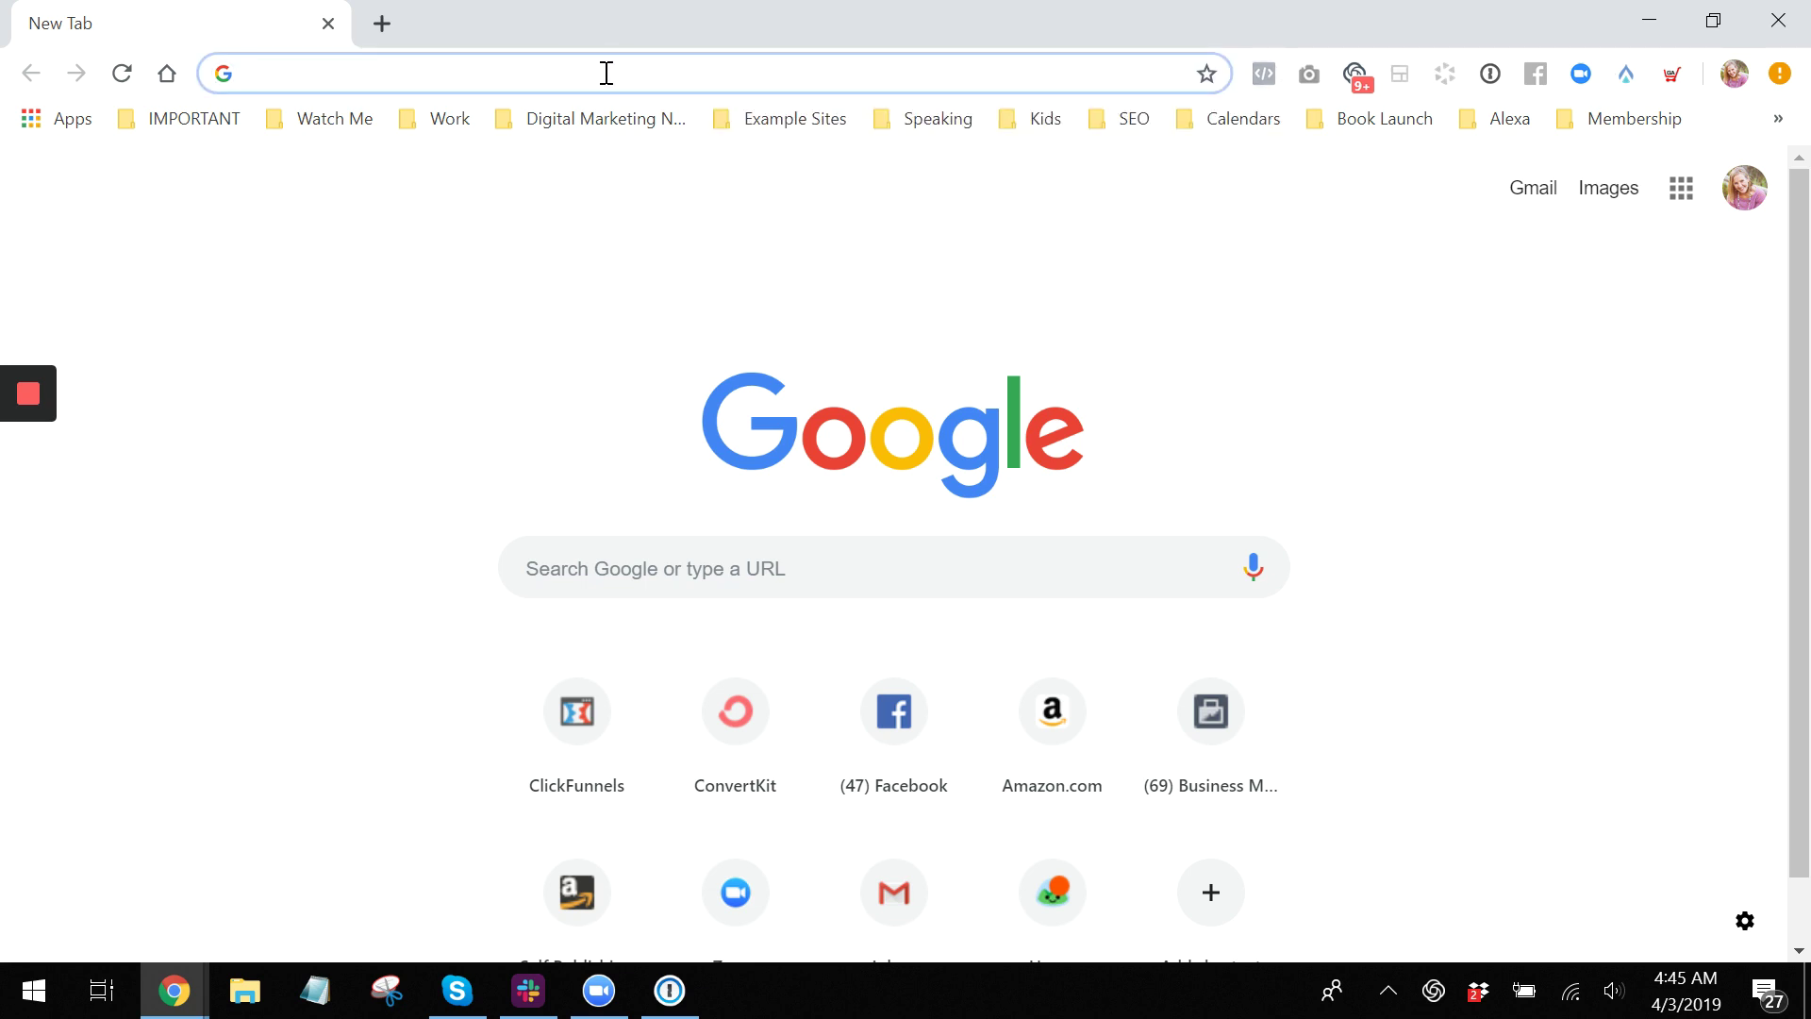
pyautogui.write('www.')
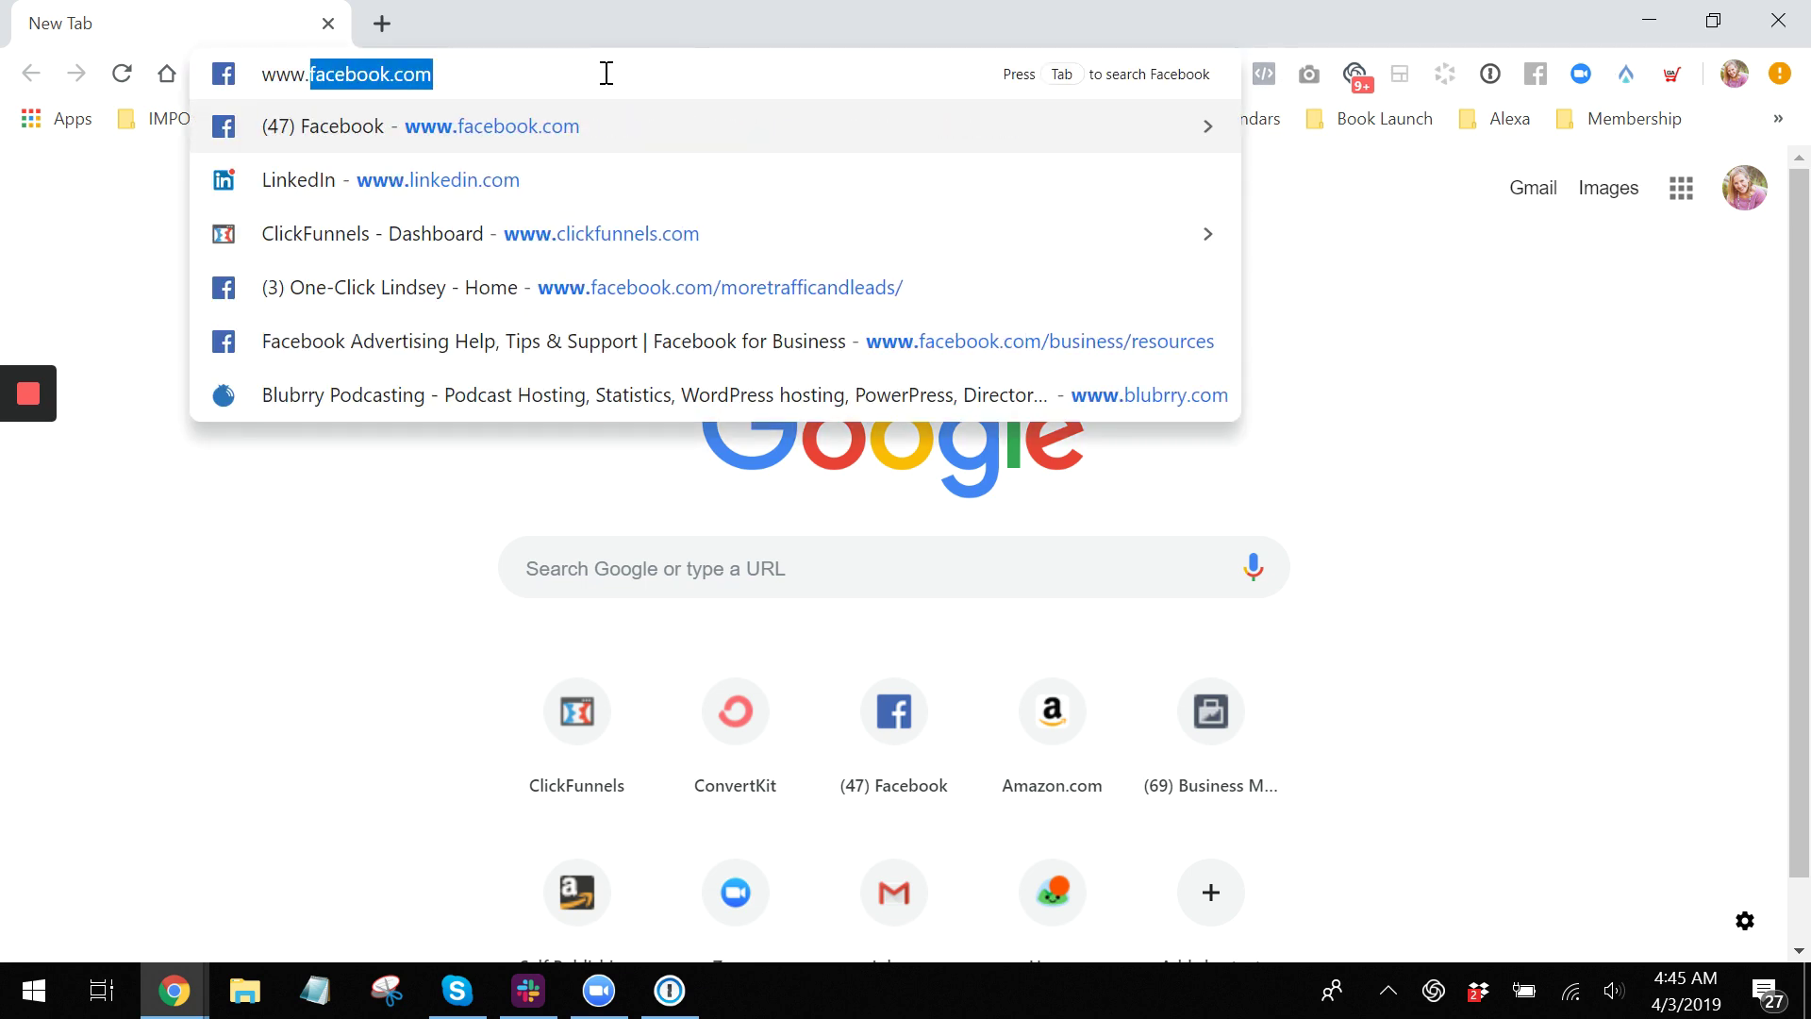
pyautogui.write('tra')
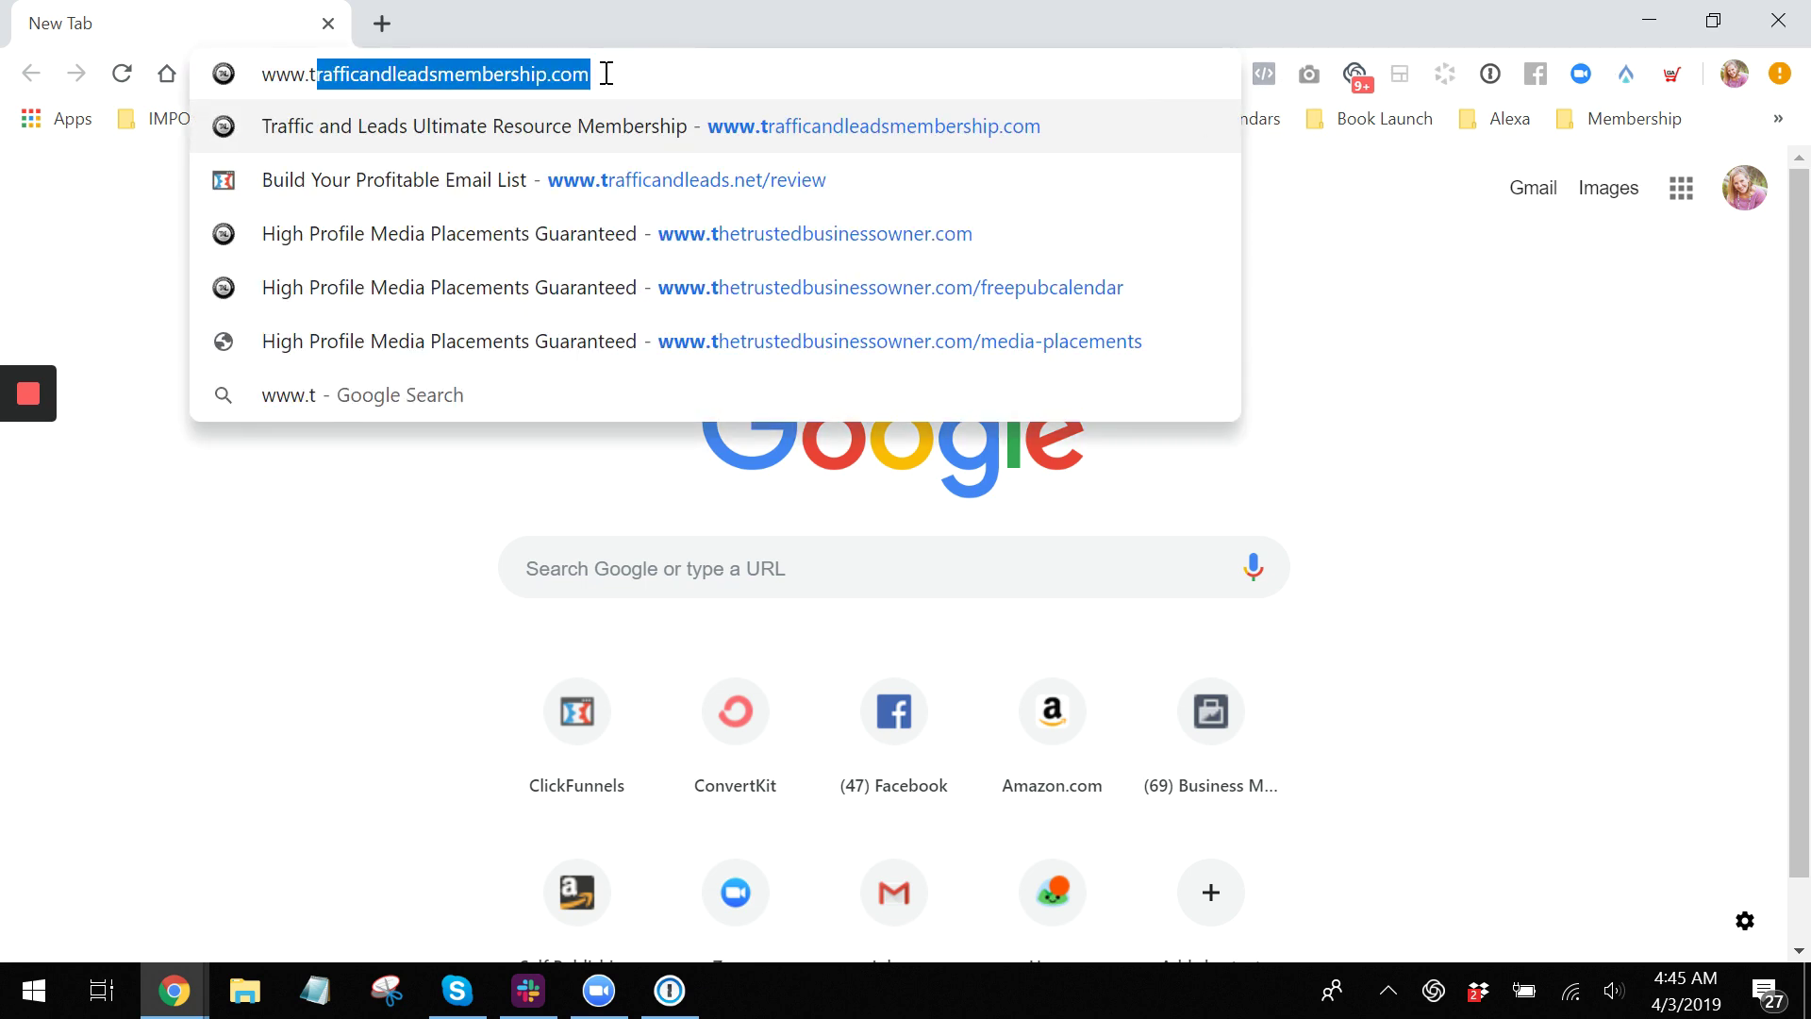
pyautogui.write('ffic')
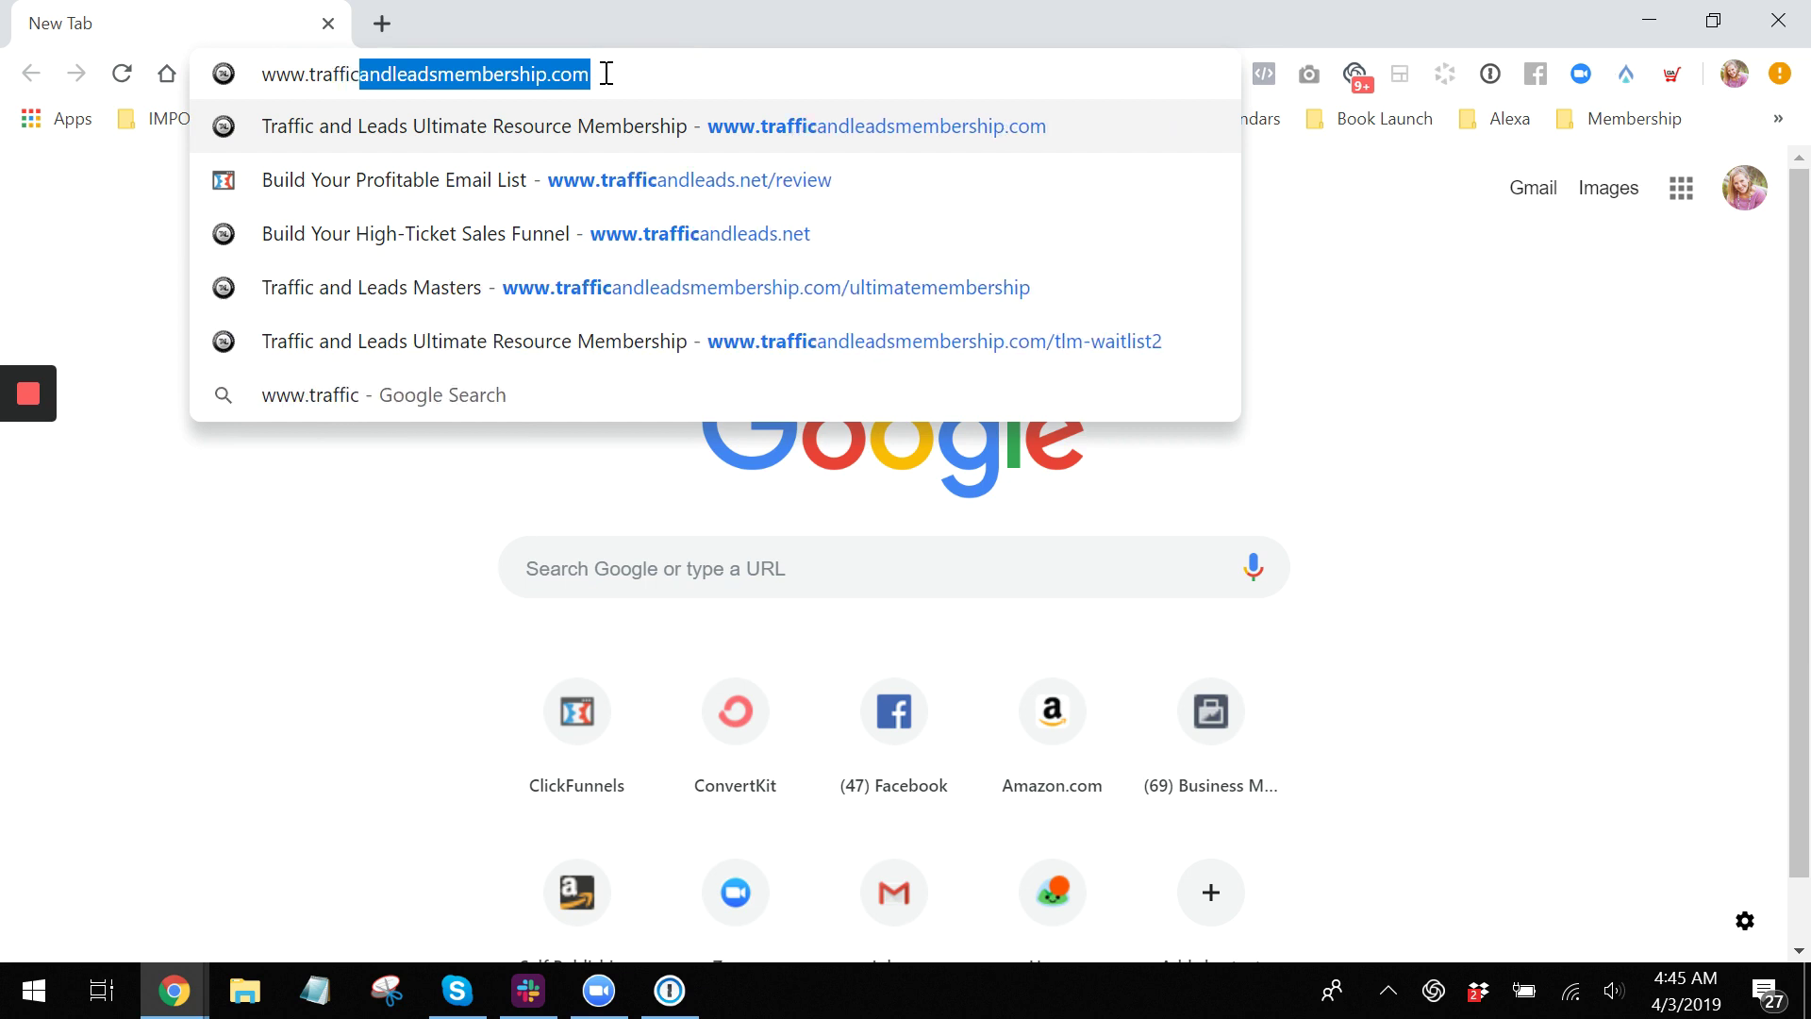
pyautogui.write('andleads.com')
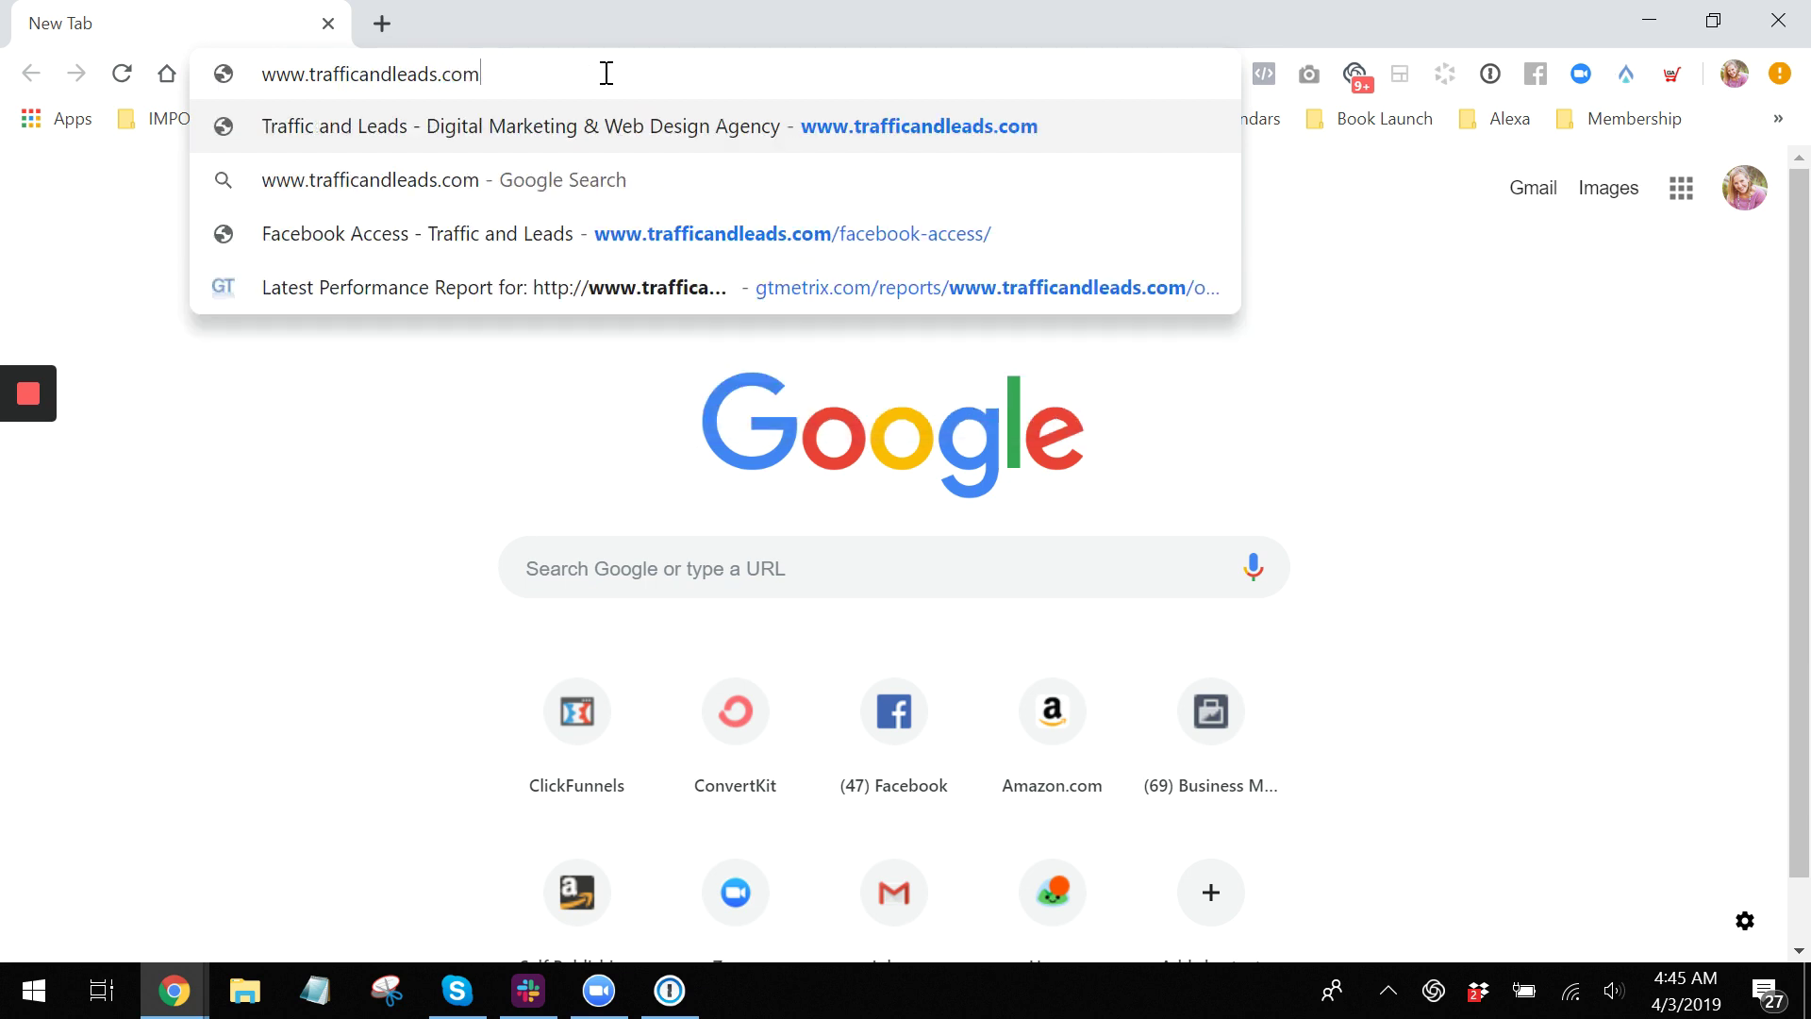
pyautogui.press('Return')
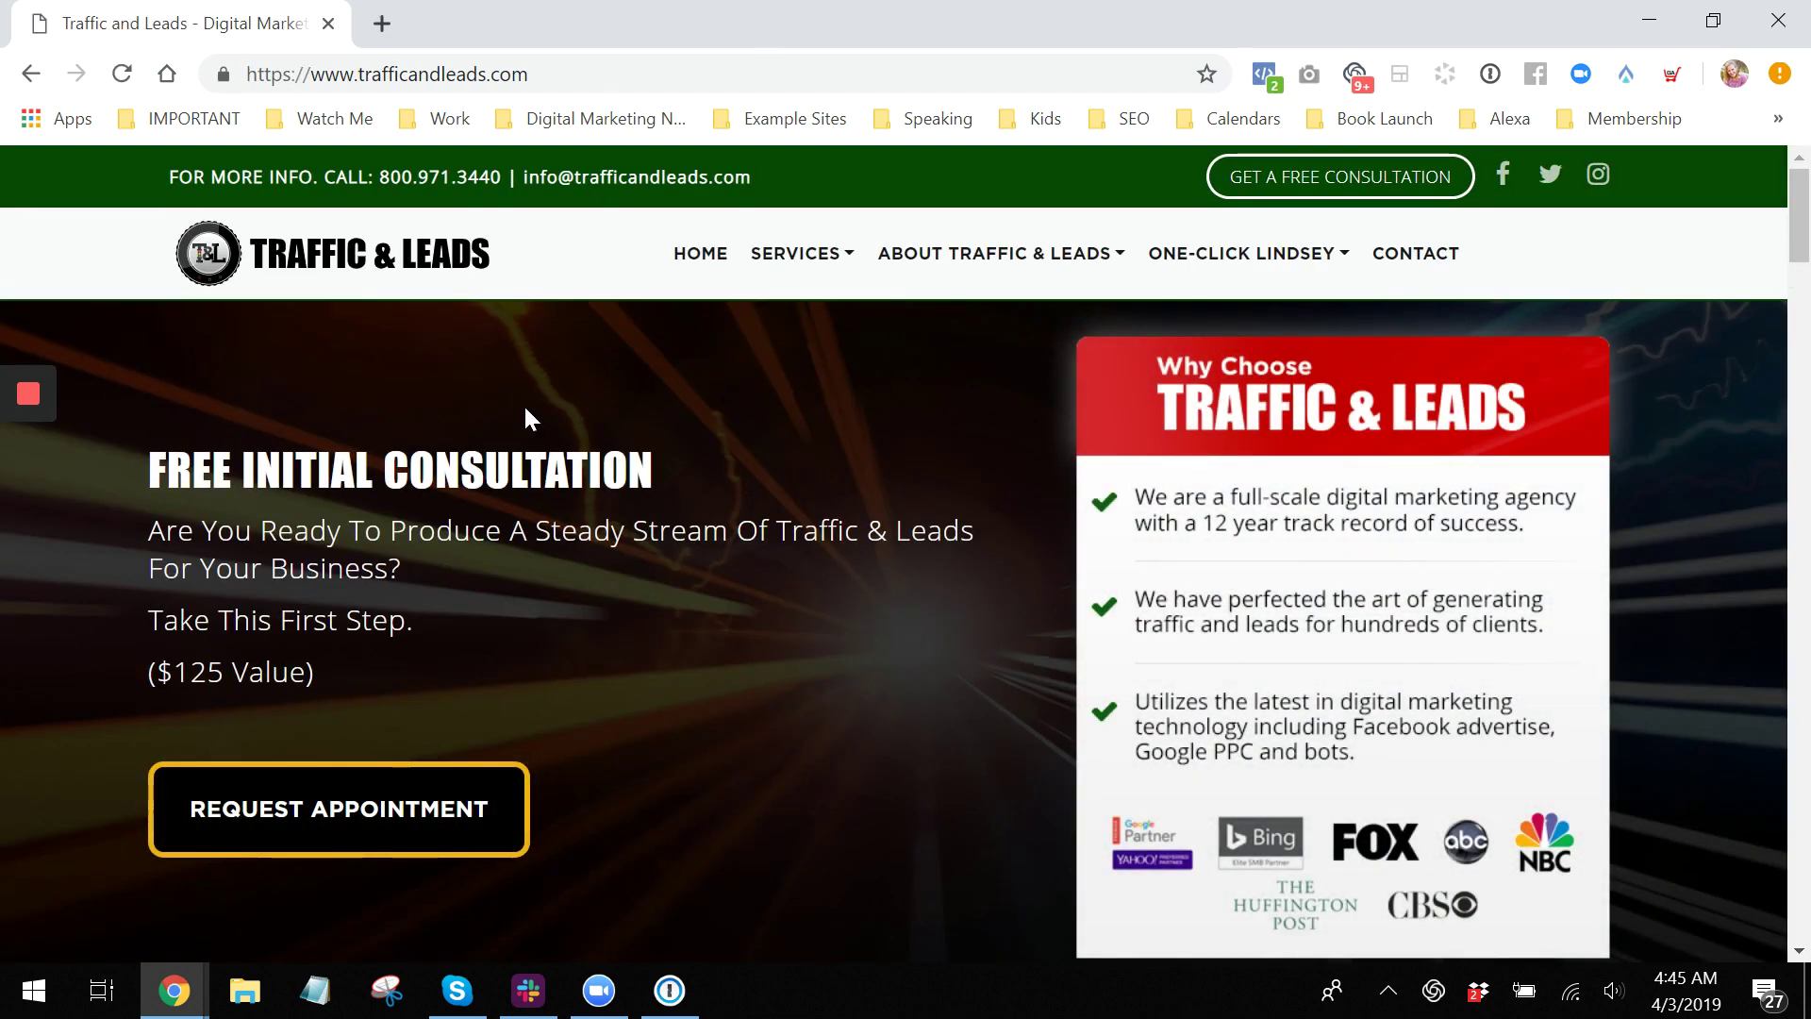
pyautogui.click(1265, 75)
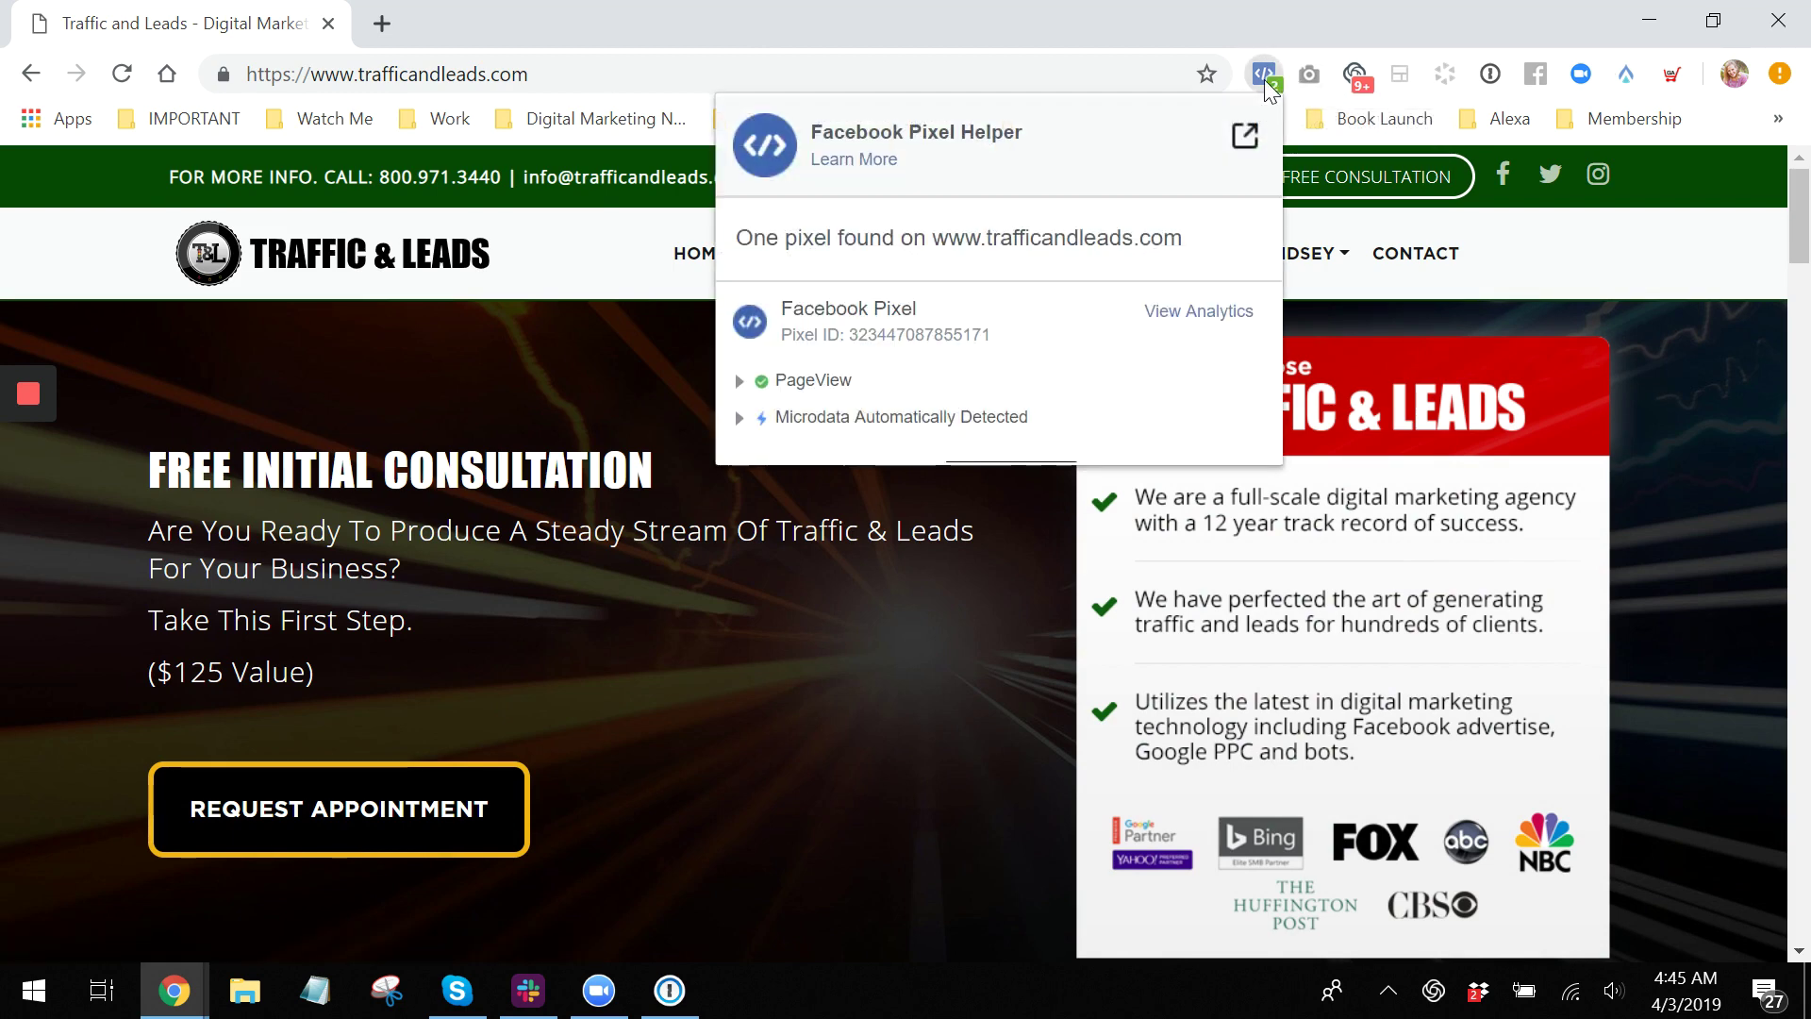
pyautogui.click(738, 419)
pyautogui.click(739, 381)
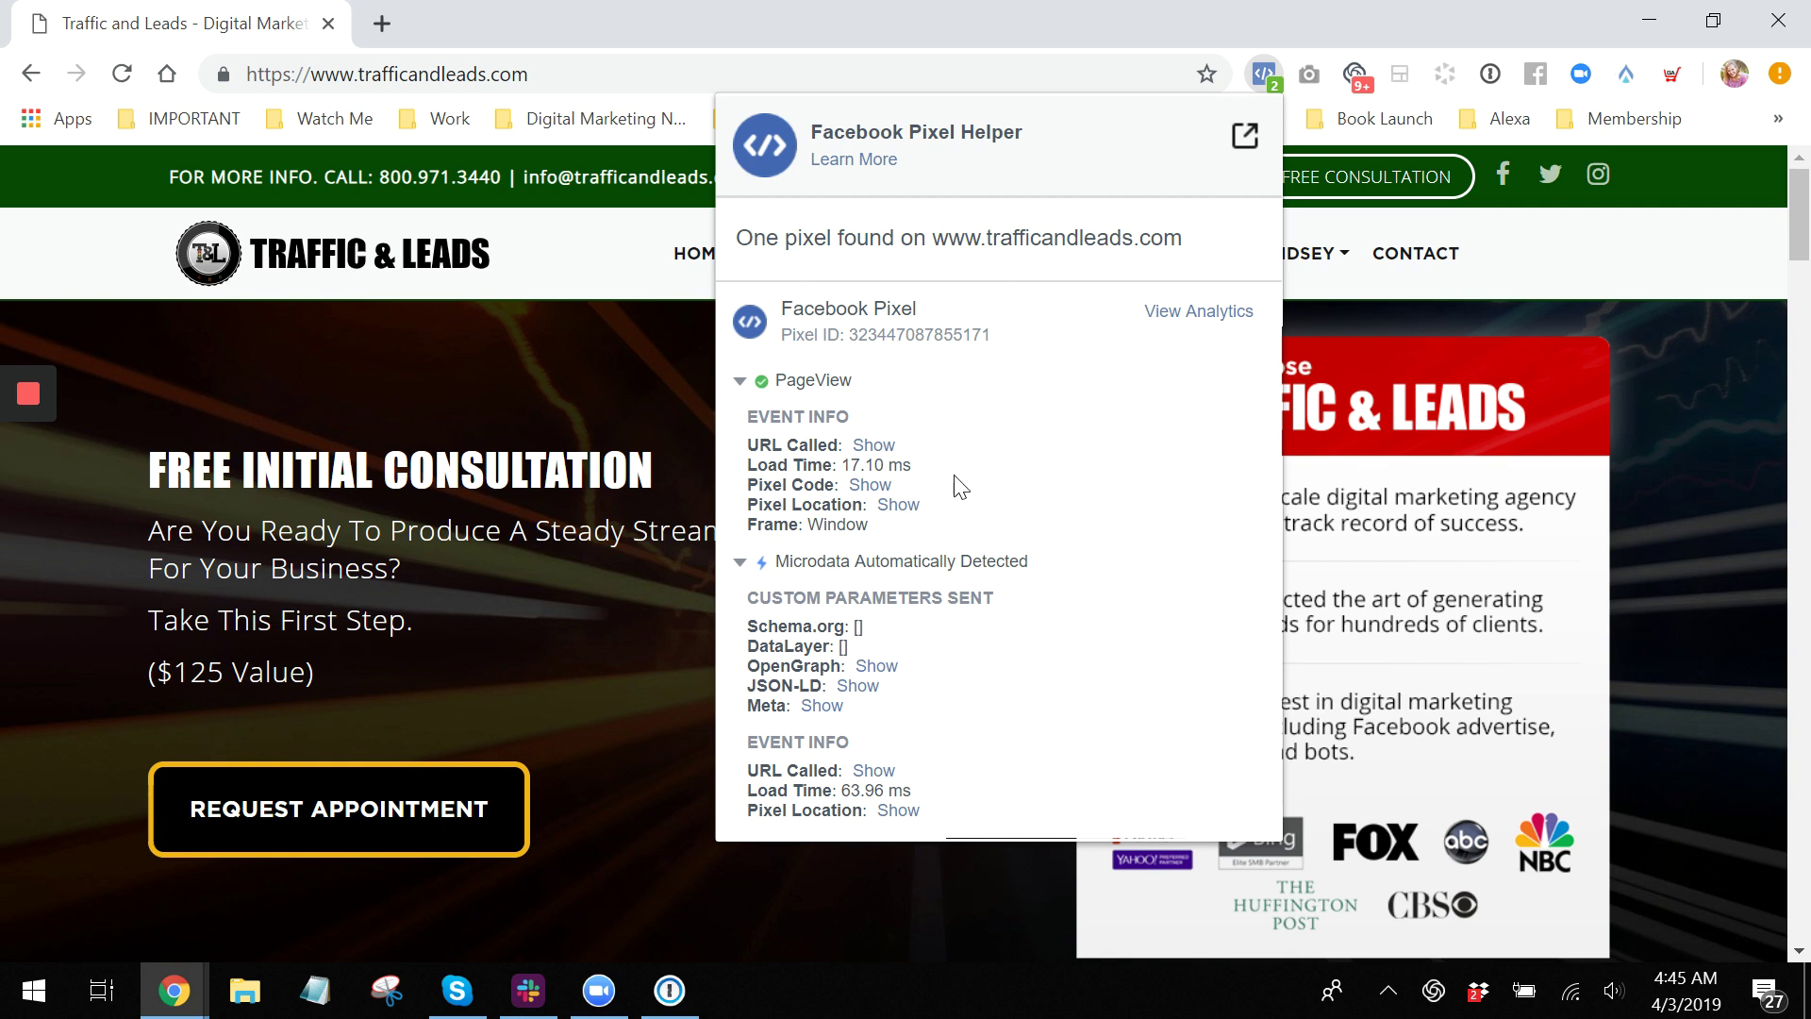
pyautogui.click(1677, 475)
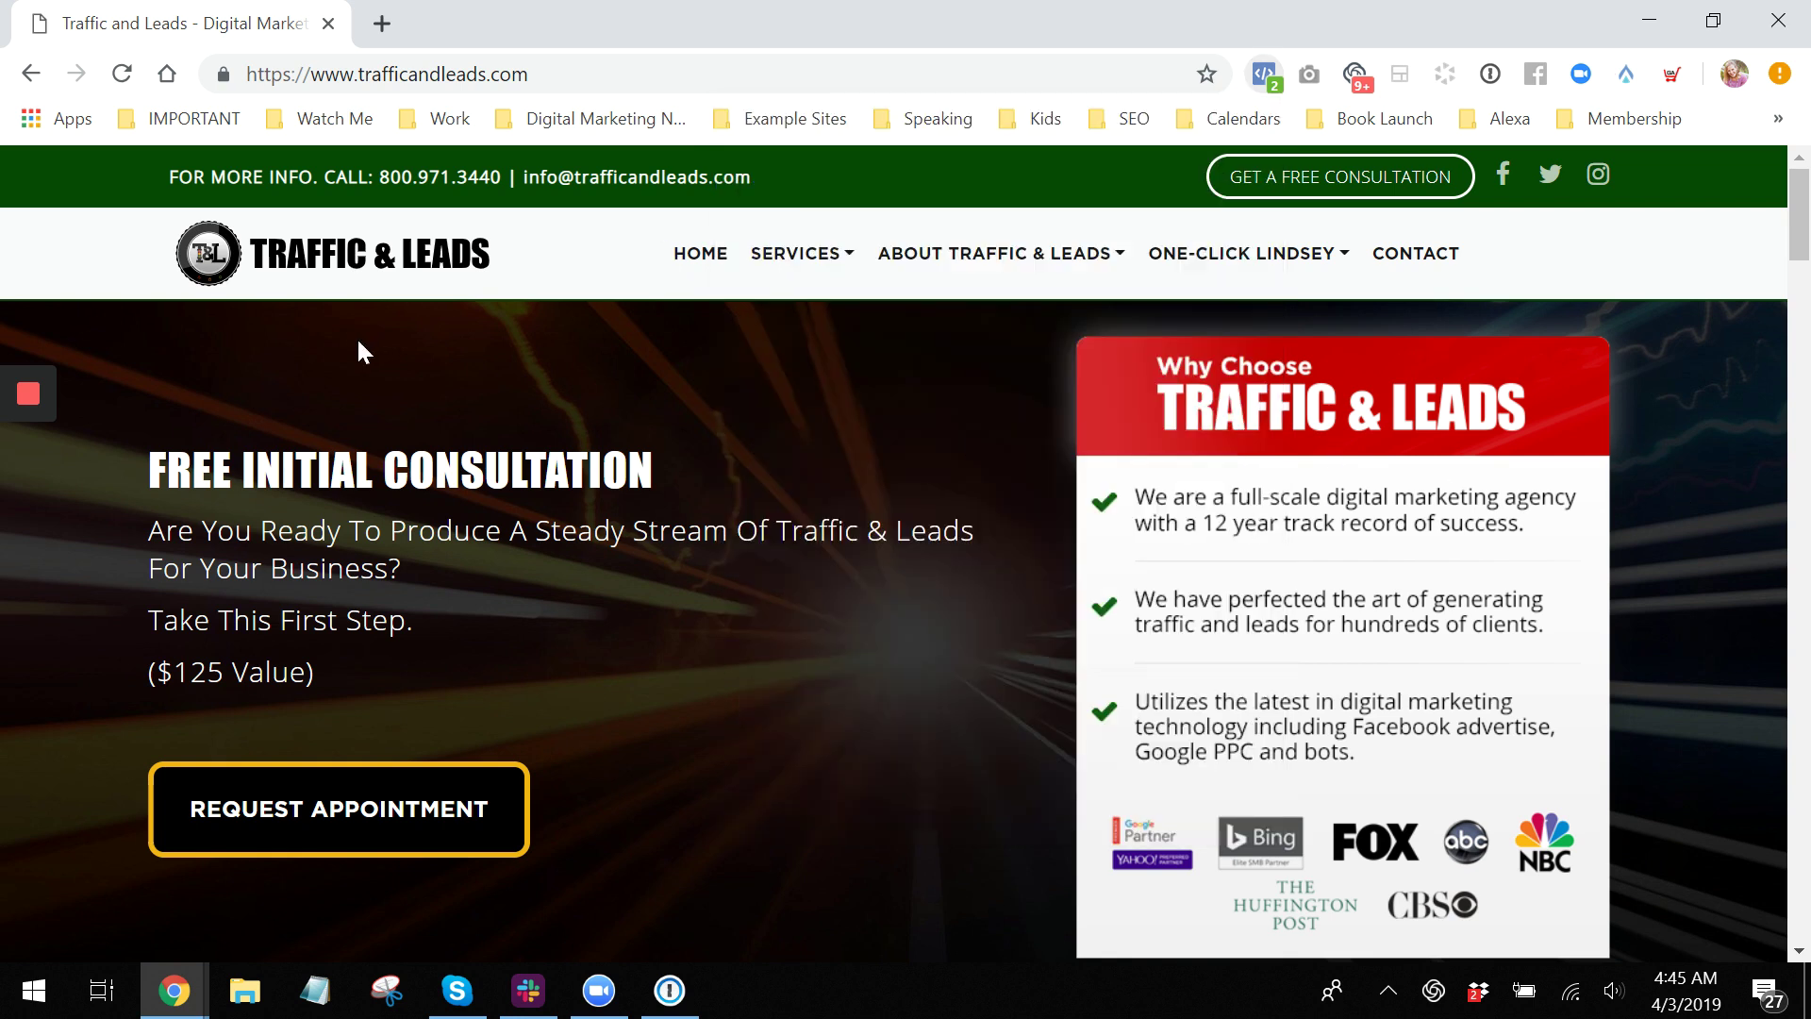
pyautogui.click(895, 255)
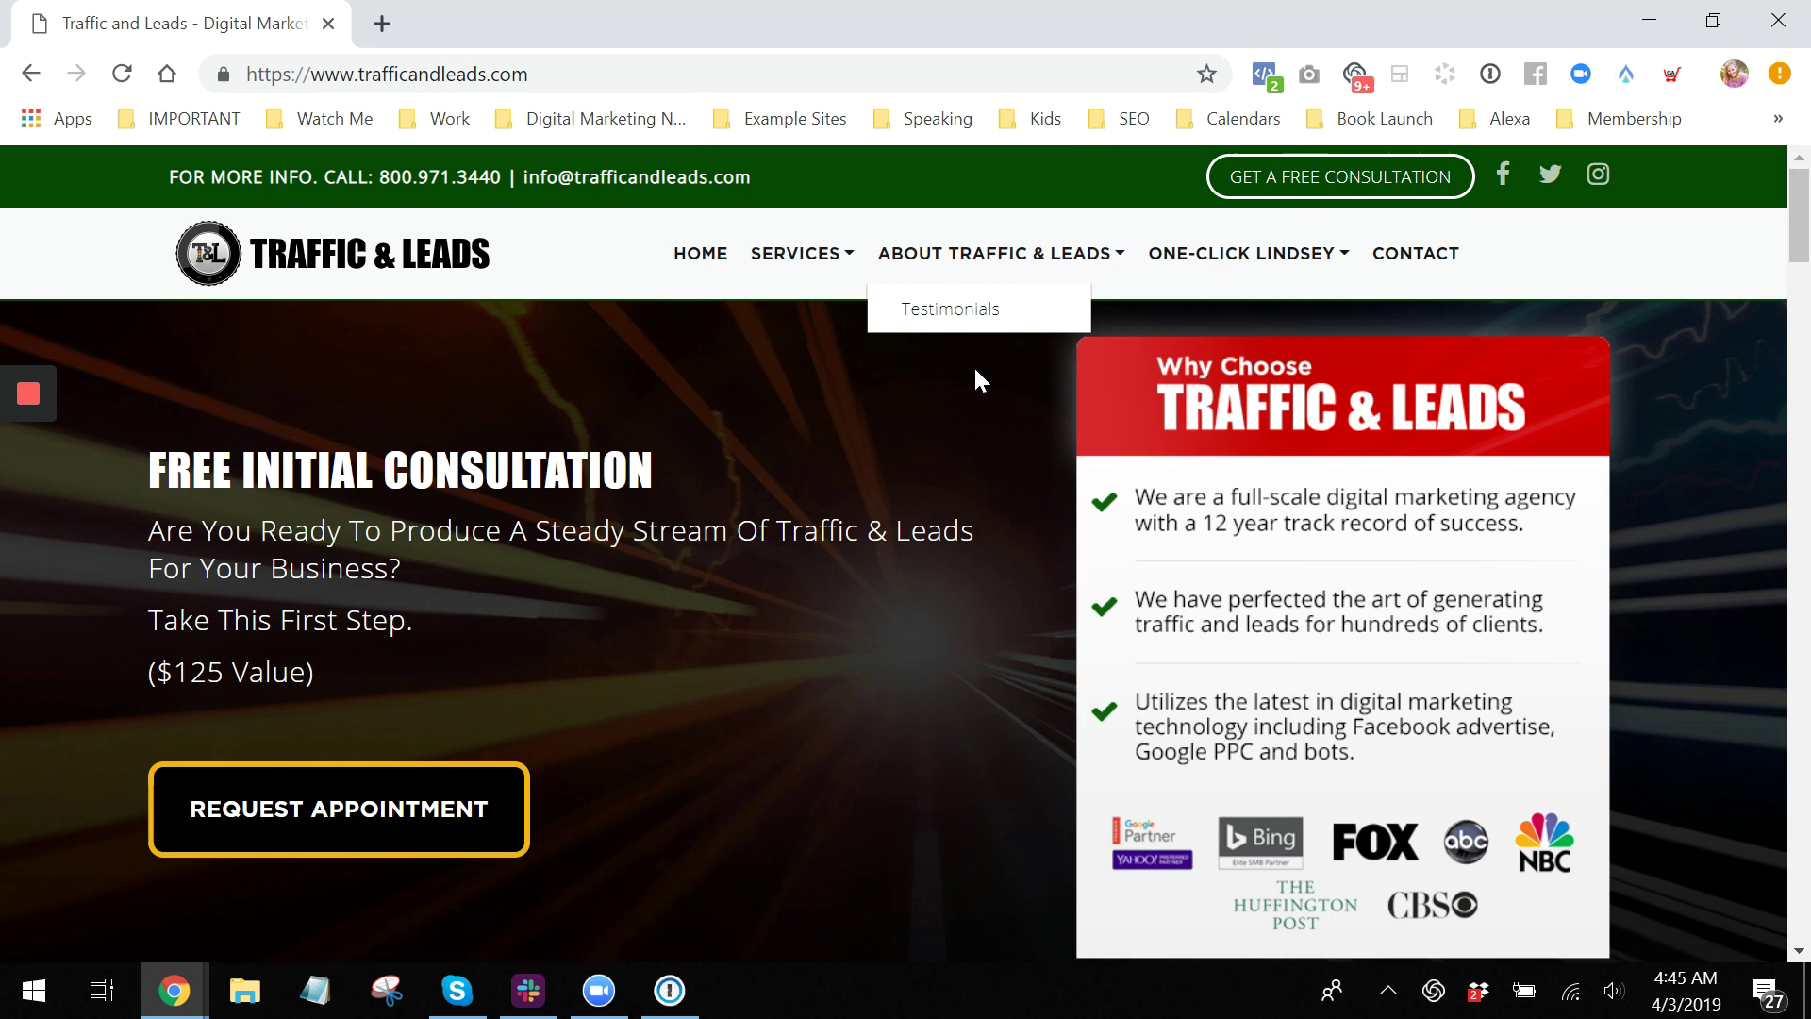
pyautogui.click(929, 311)
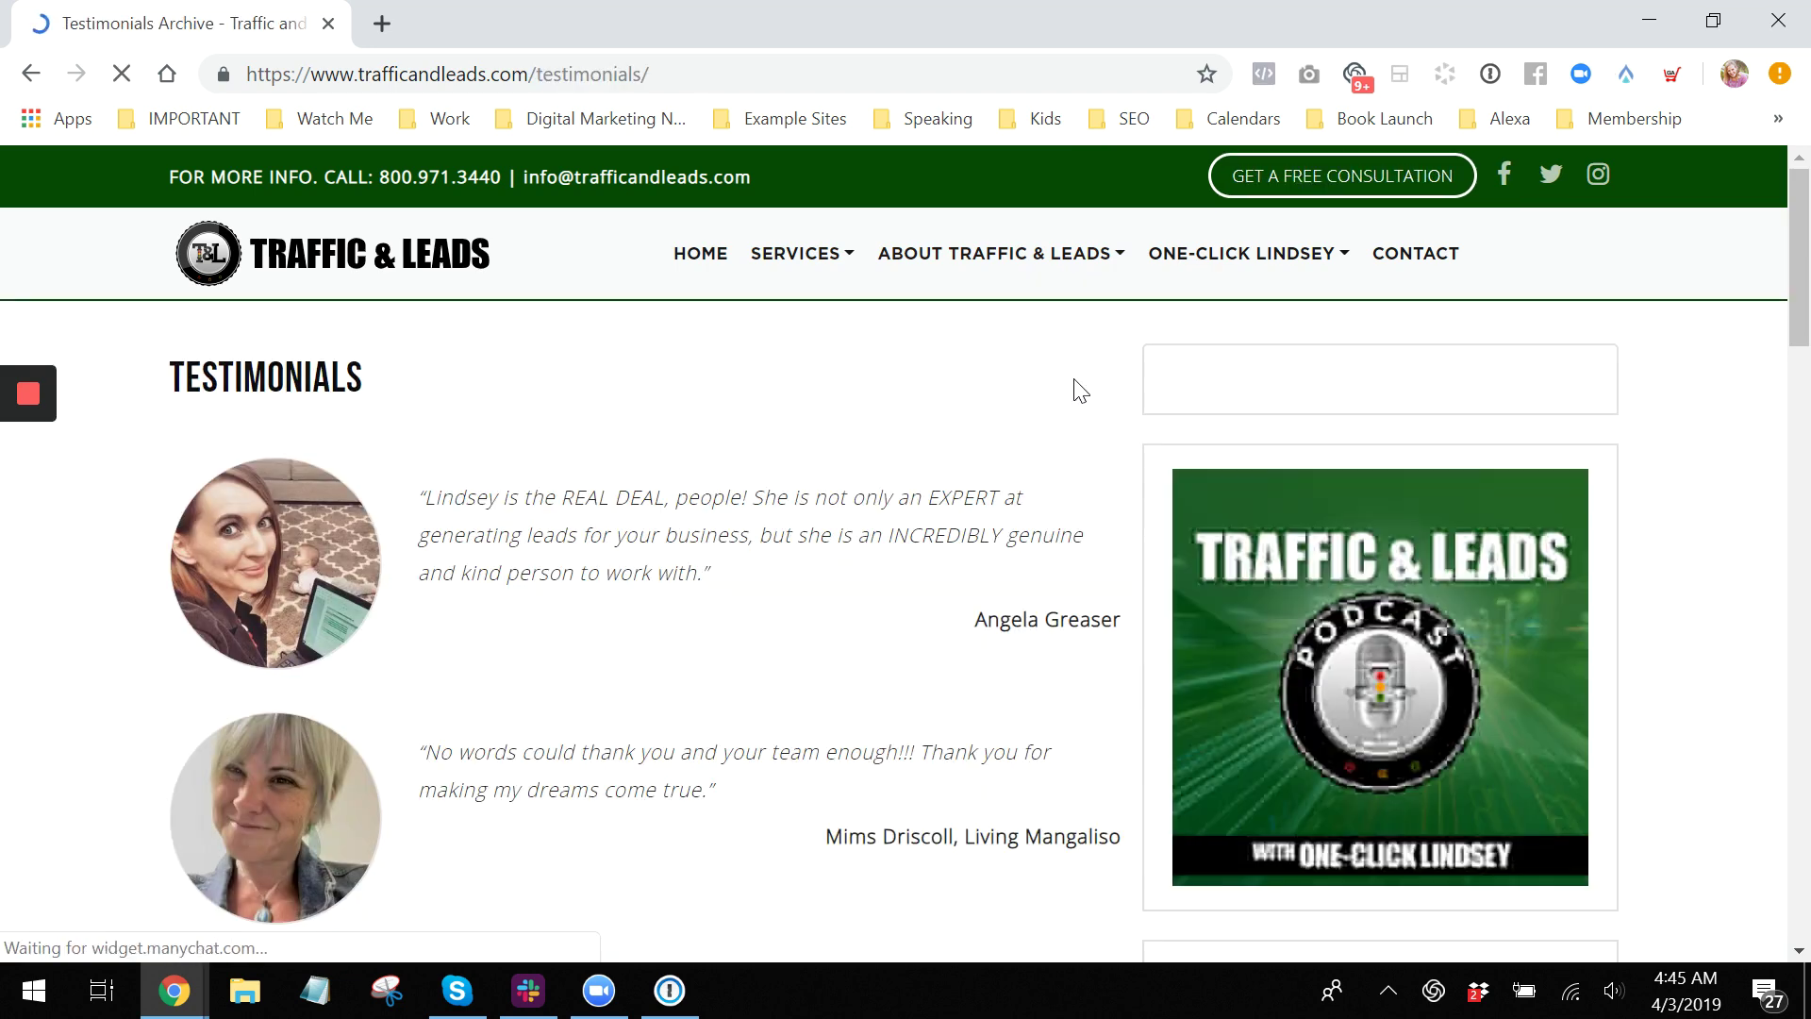
pyautogui.click(1264, 73)
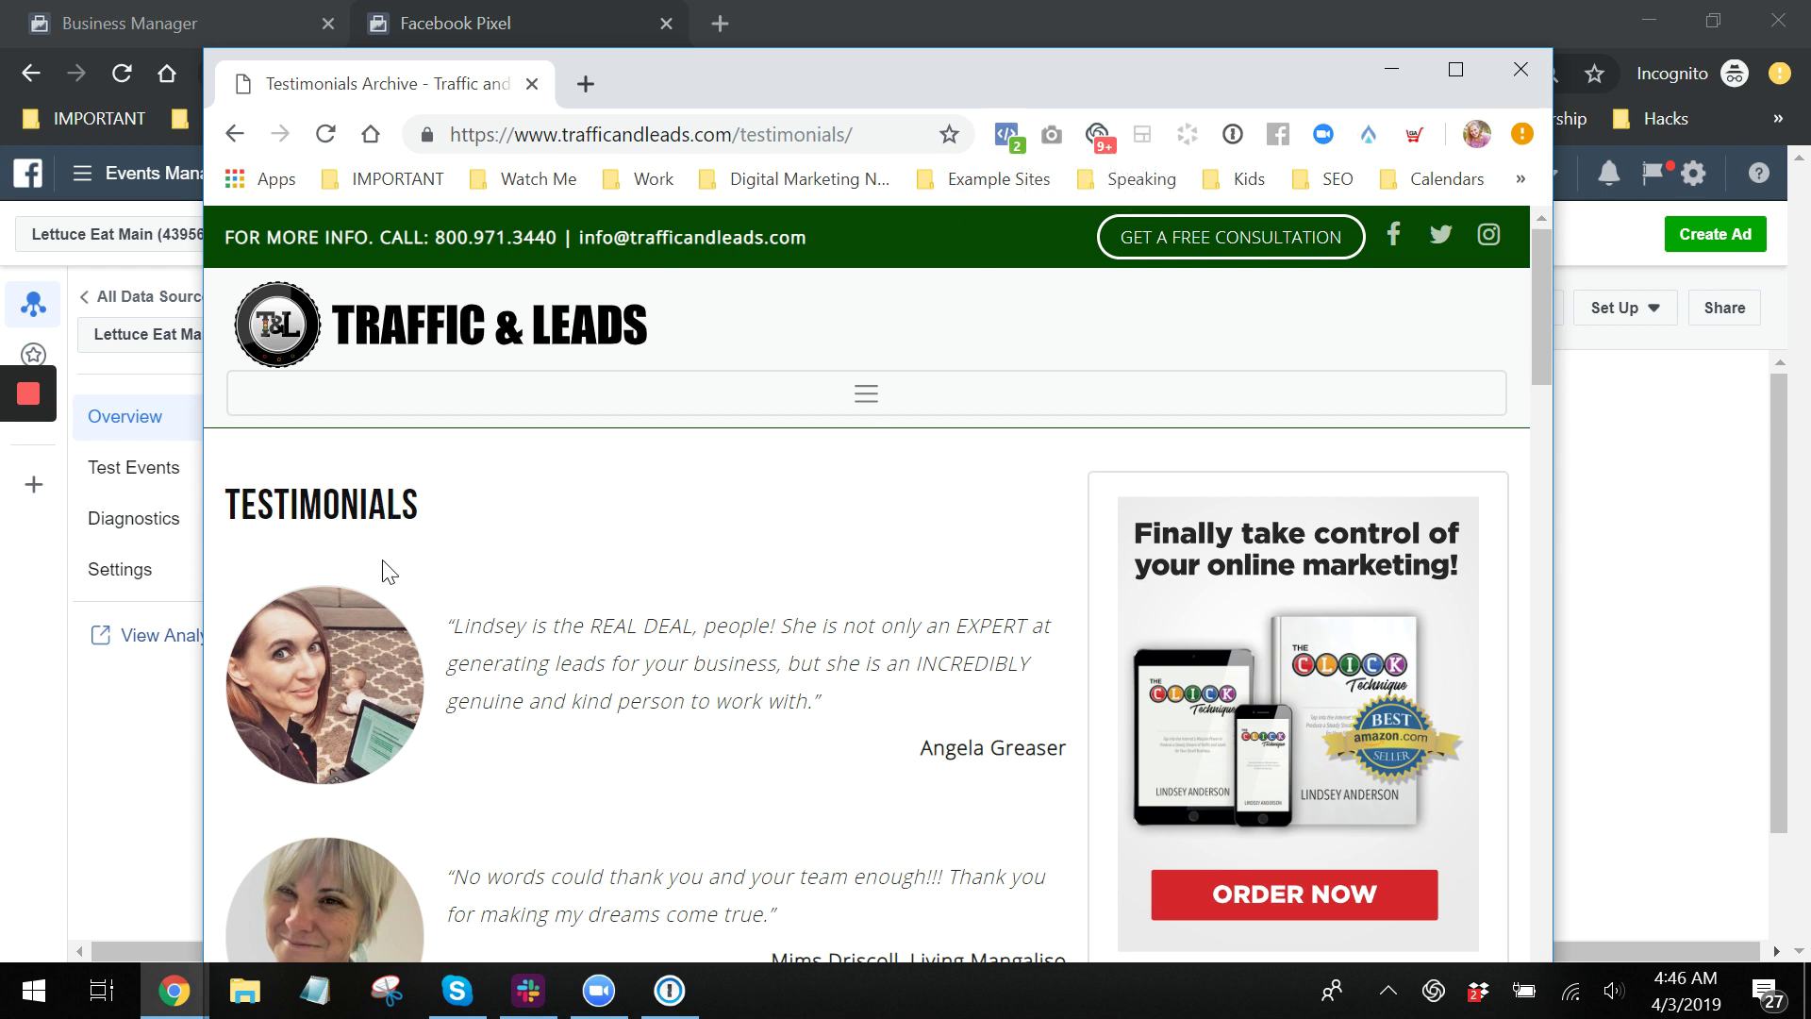
pyautogui.click(1009, 117)
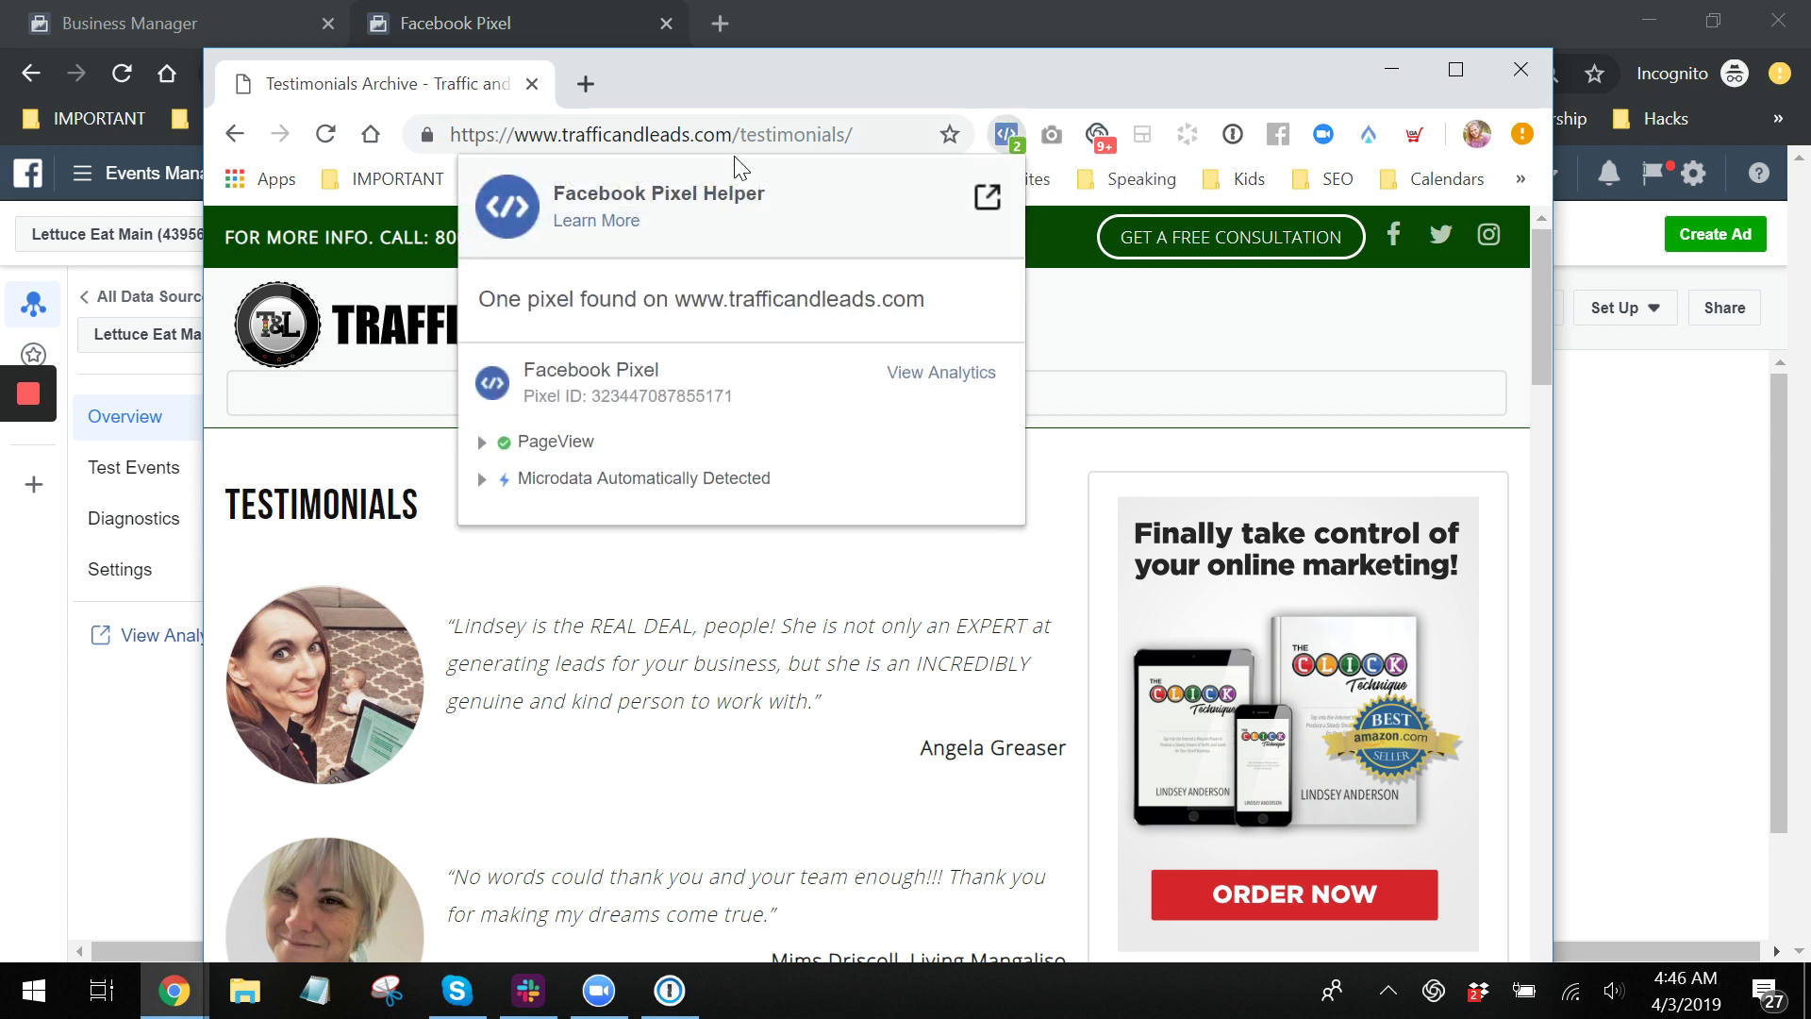
pyautogui.moveTo(734, 397); pyautogui.dragTo(521, 396)
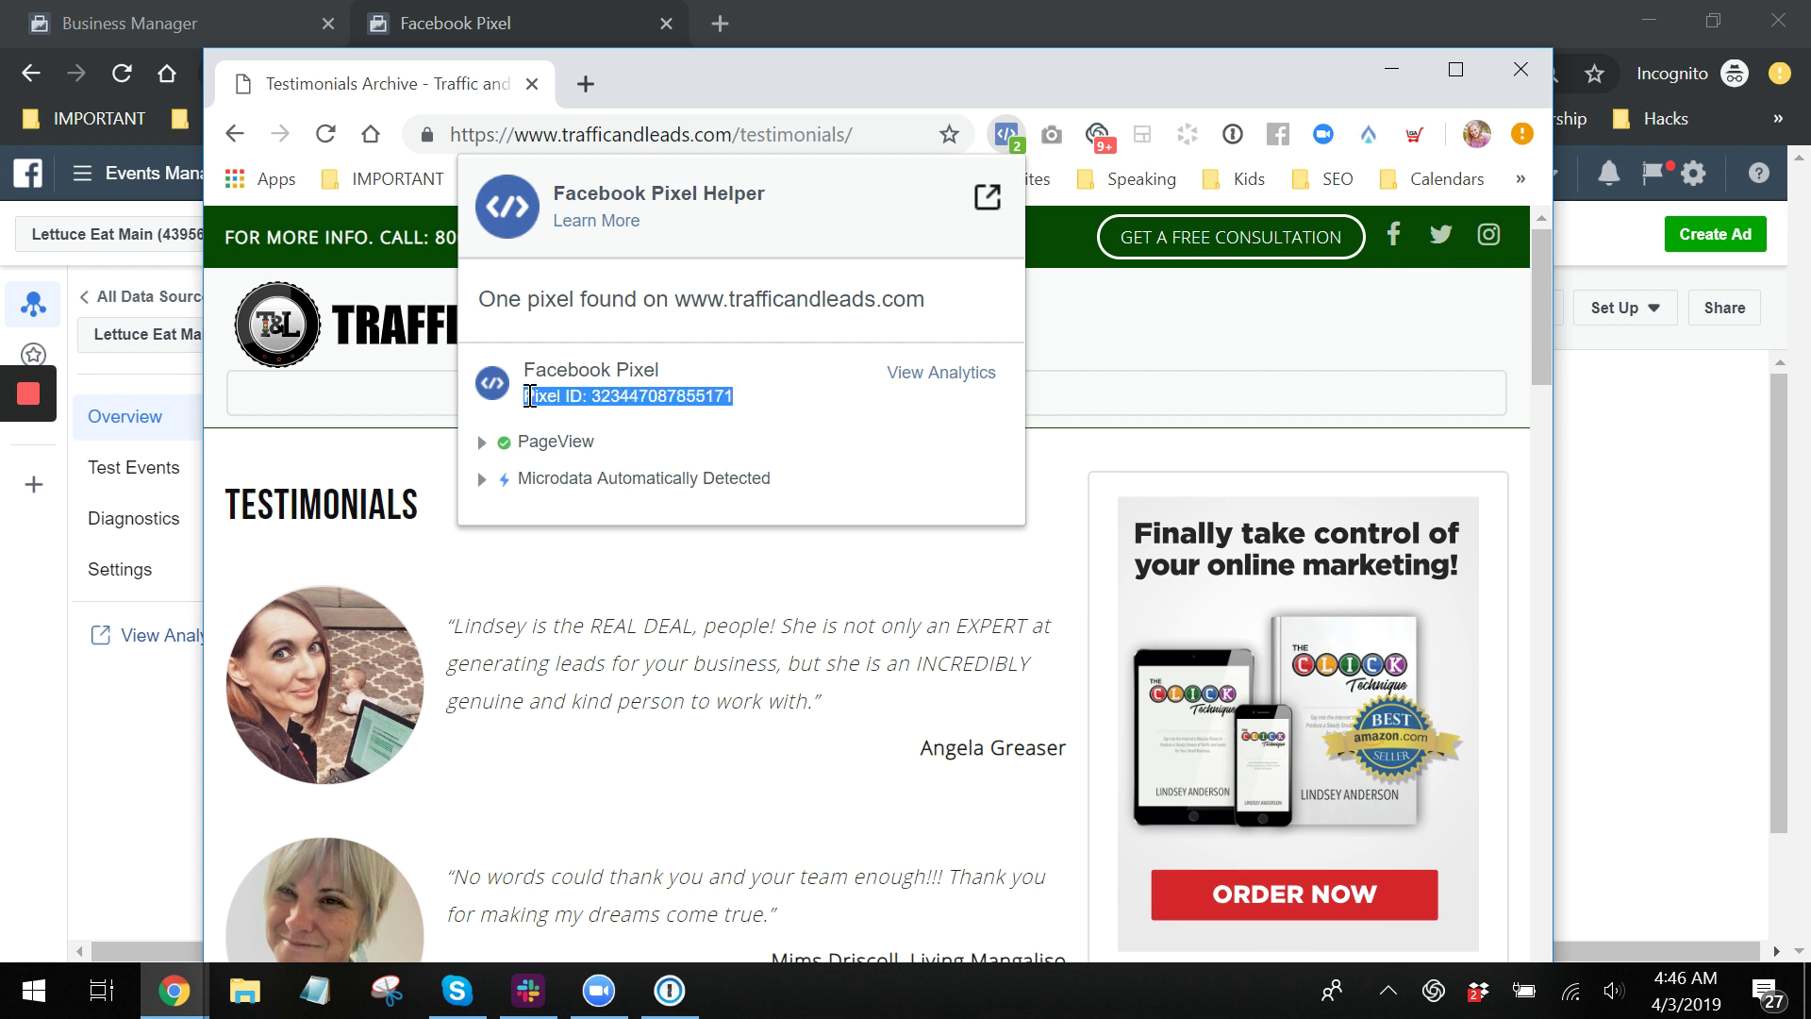
pyautogui.click(701, 395)
pyautogui.moveTo(698, 396); pyautogui.dragTo(734, 396)
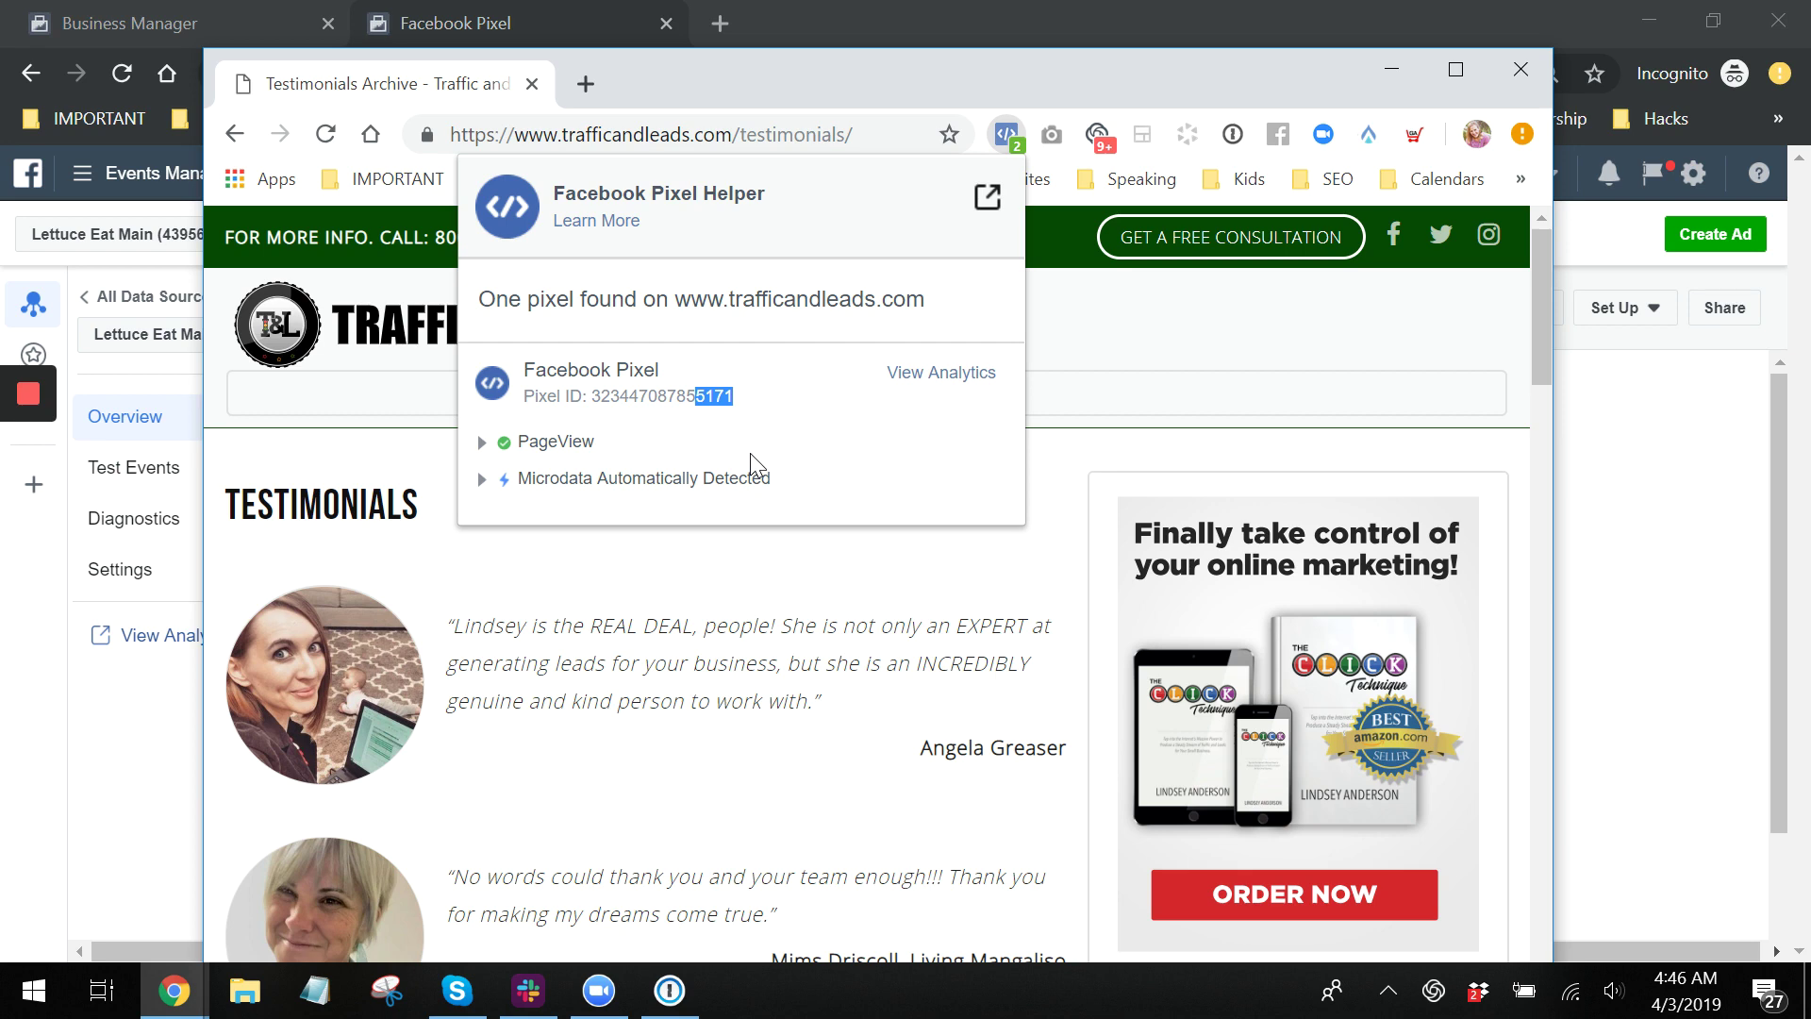
pyautogui.click(879, 81)
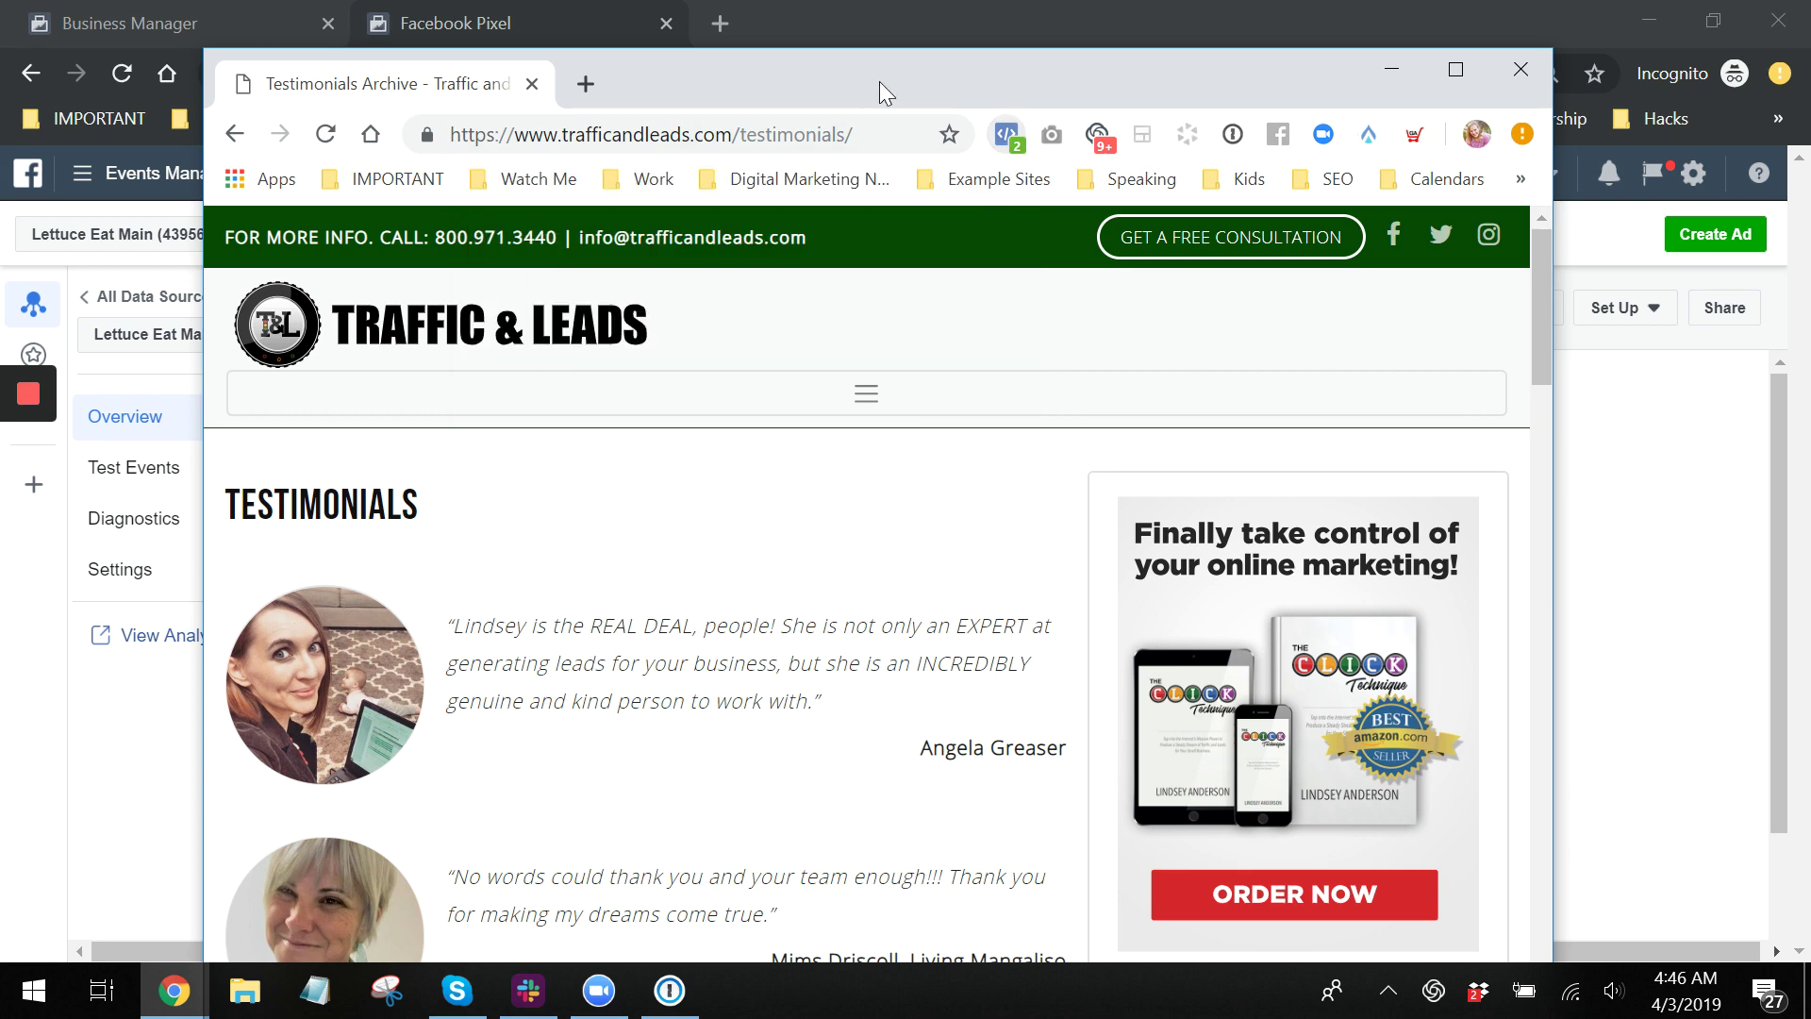
pyautogui.moveTo(879, 81); pyautogui.dragTo(1040, 104)
pyautogui.click(250, 278)
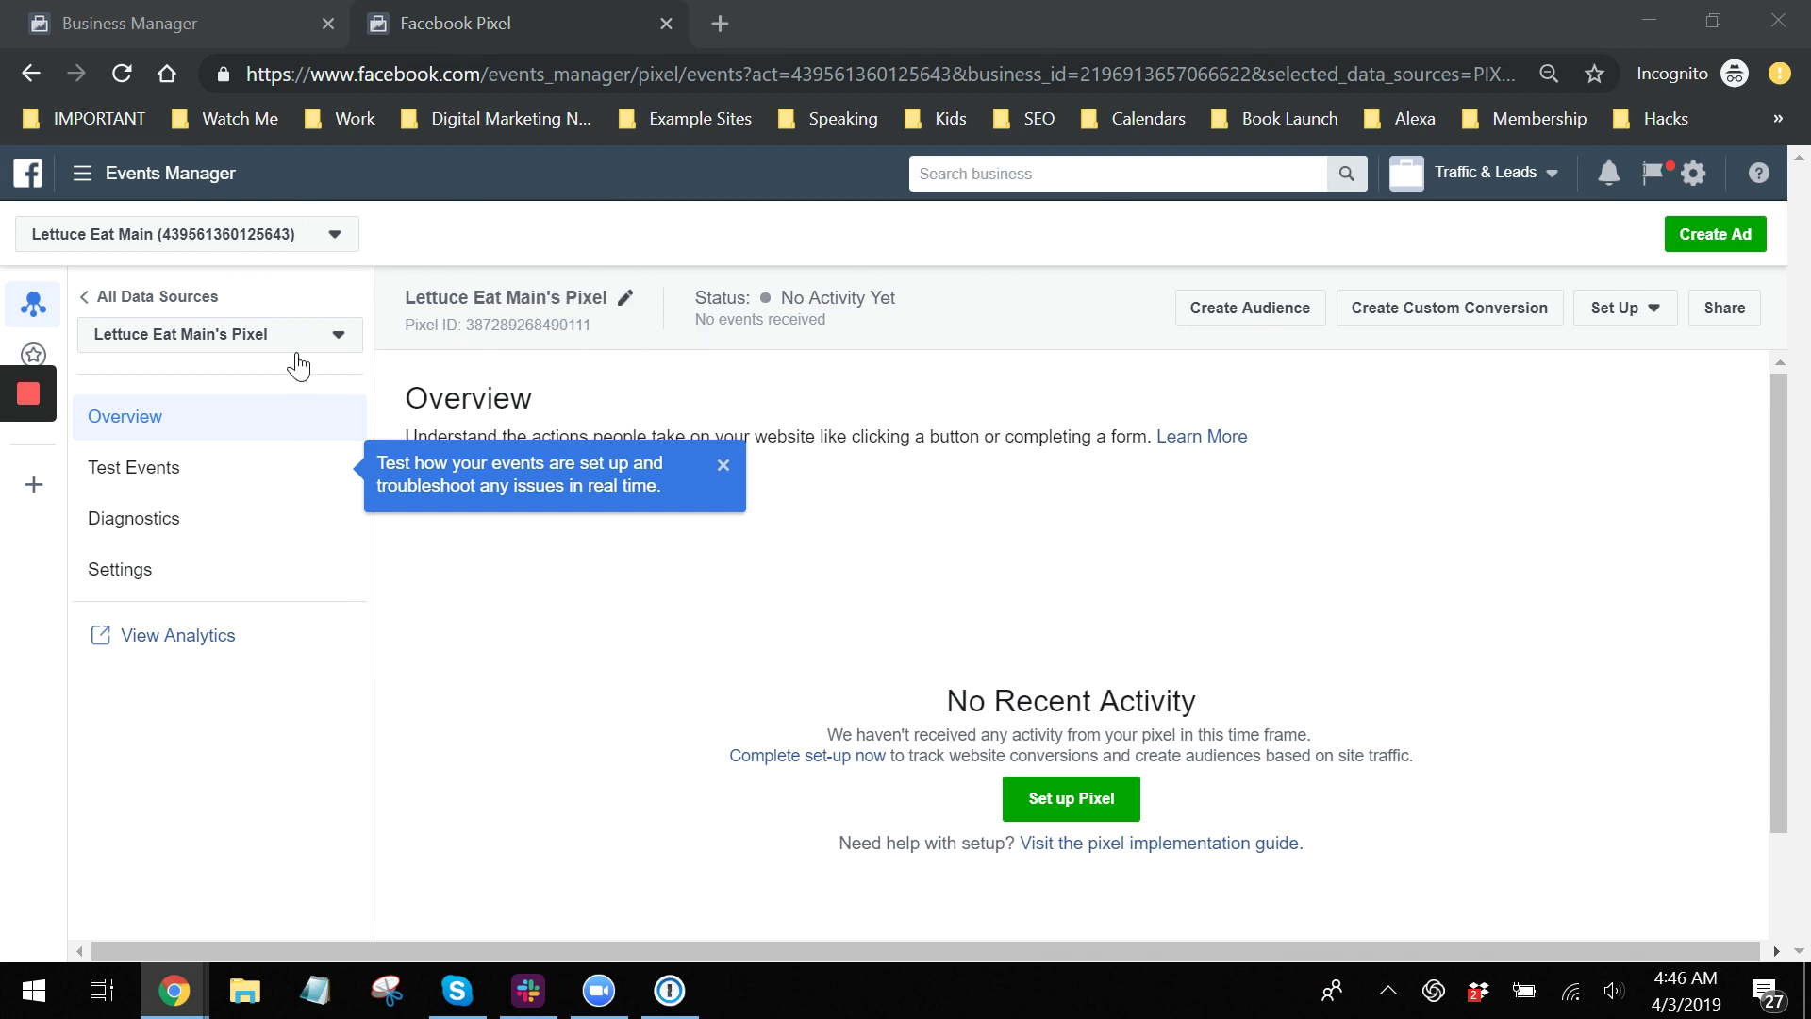
pyautogui.click(566, 328)
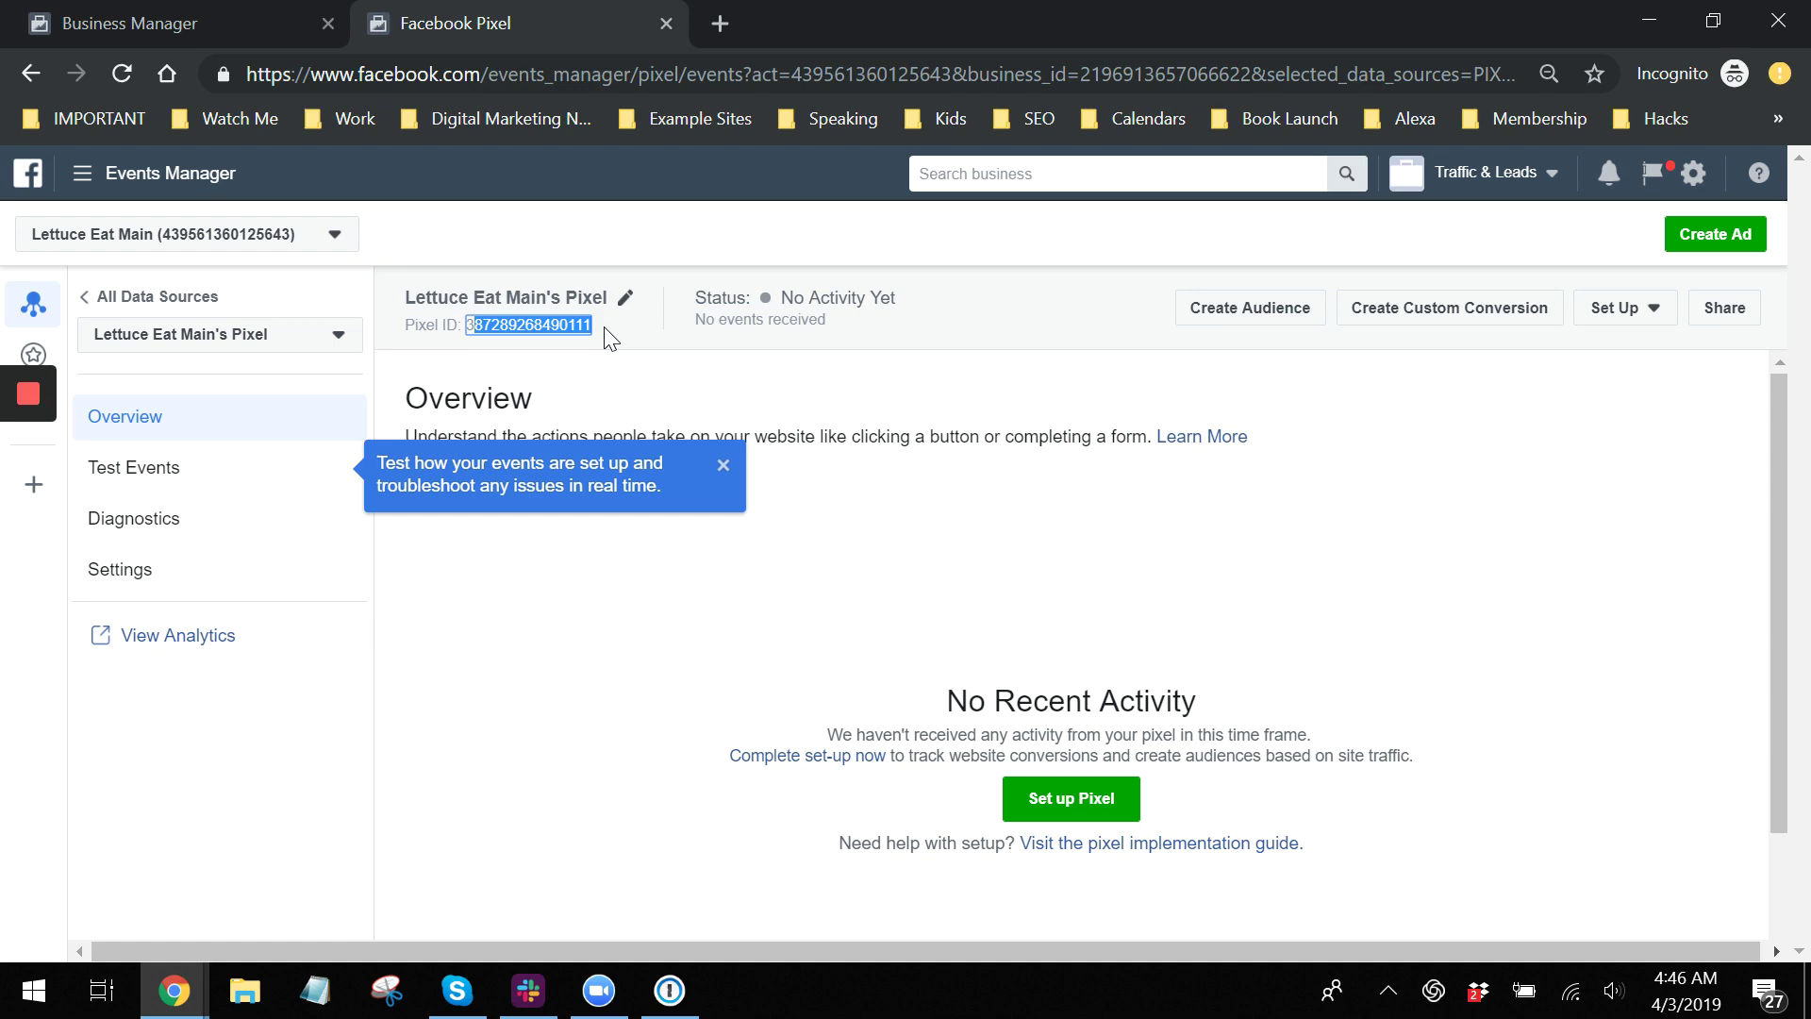
pyautogui.click(566, 327)
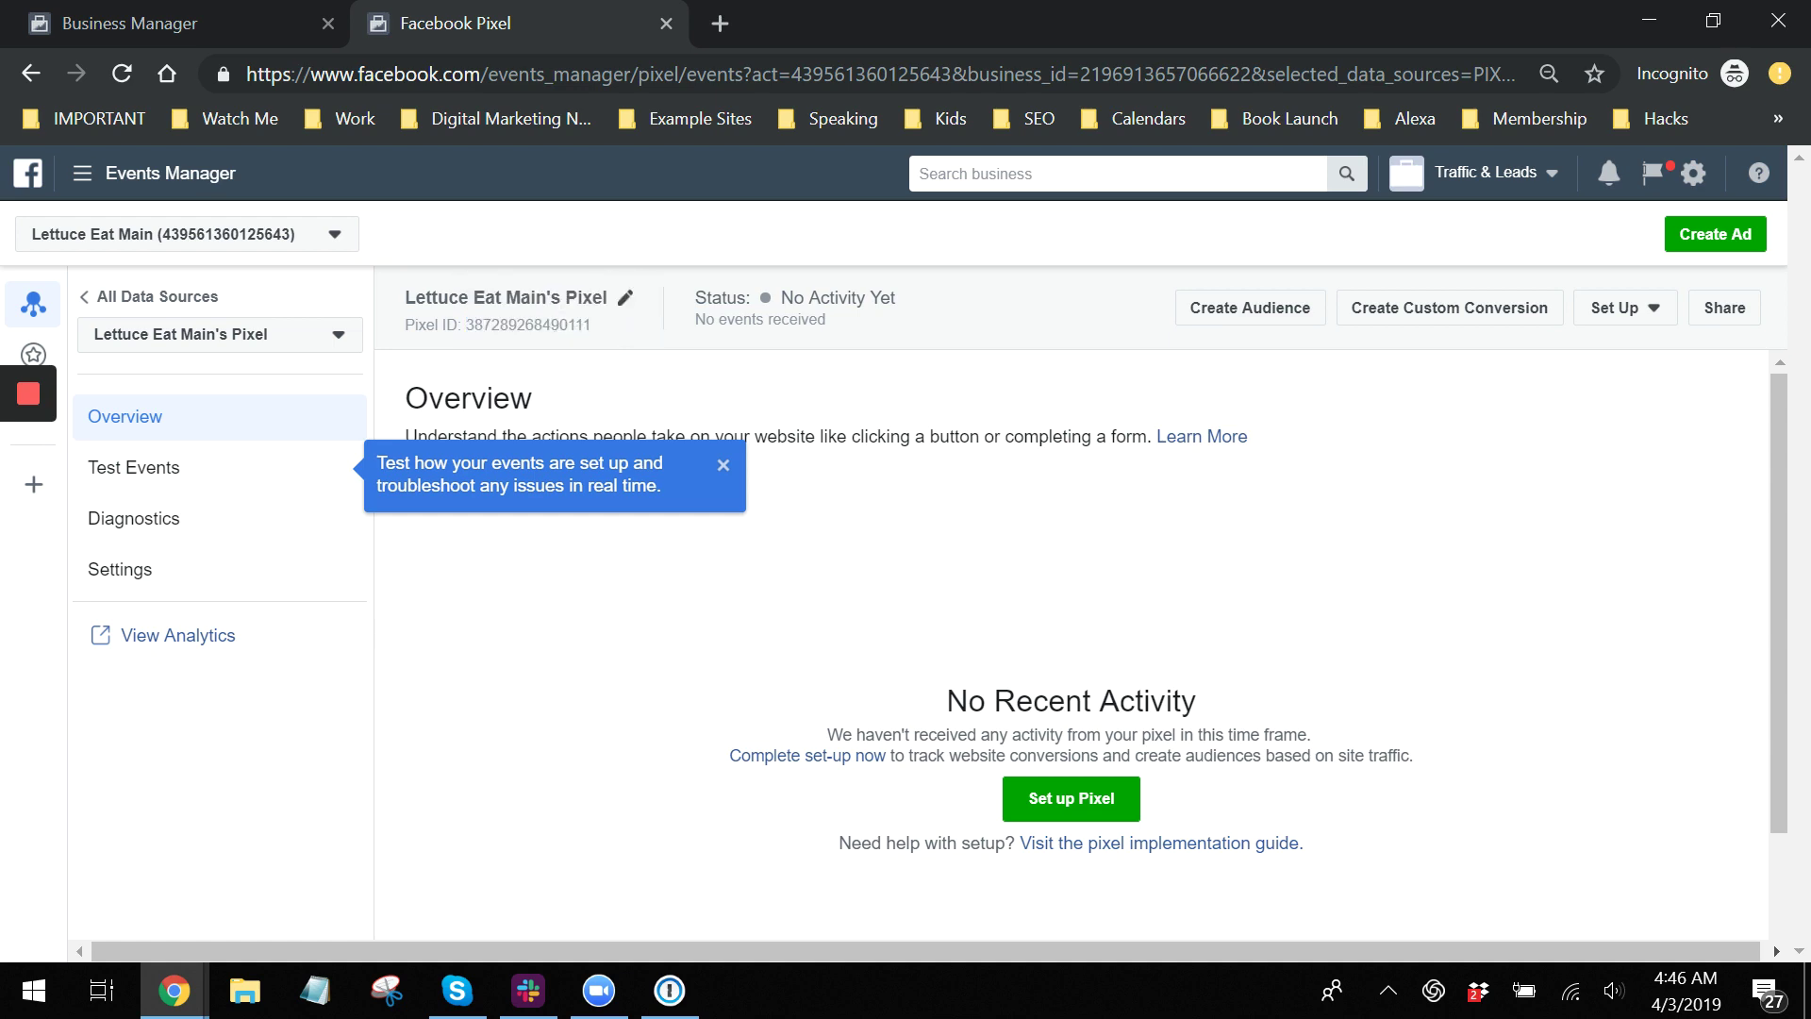
pyautogui.moveTo(1810, 174); pyautogui.dragTo(796, 65)
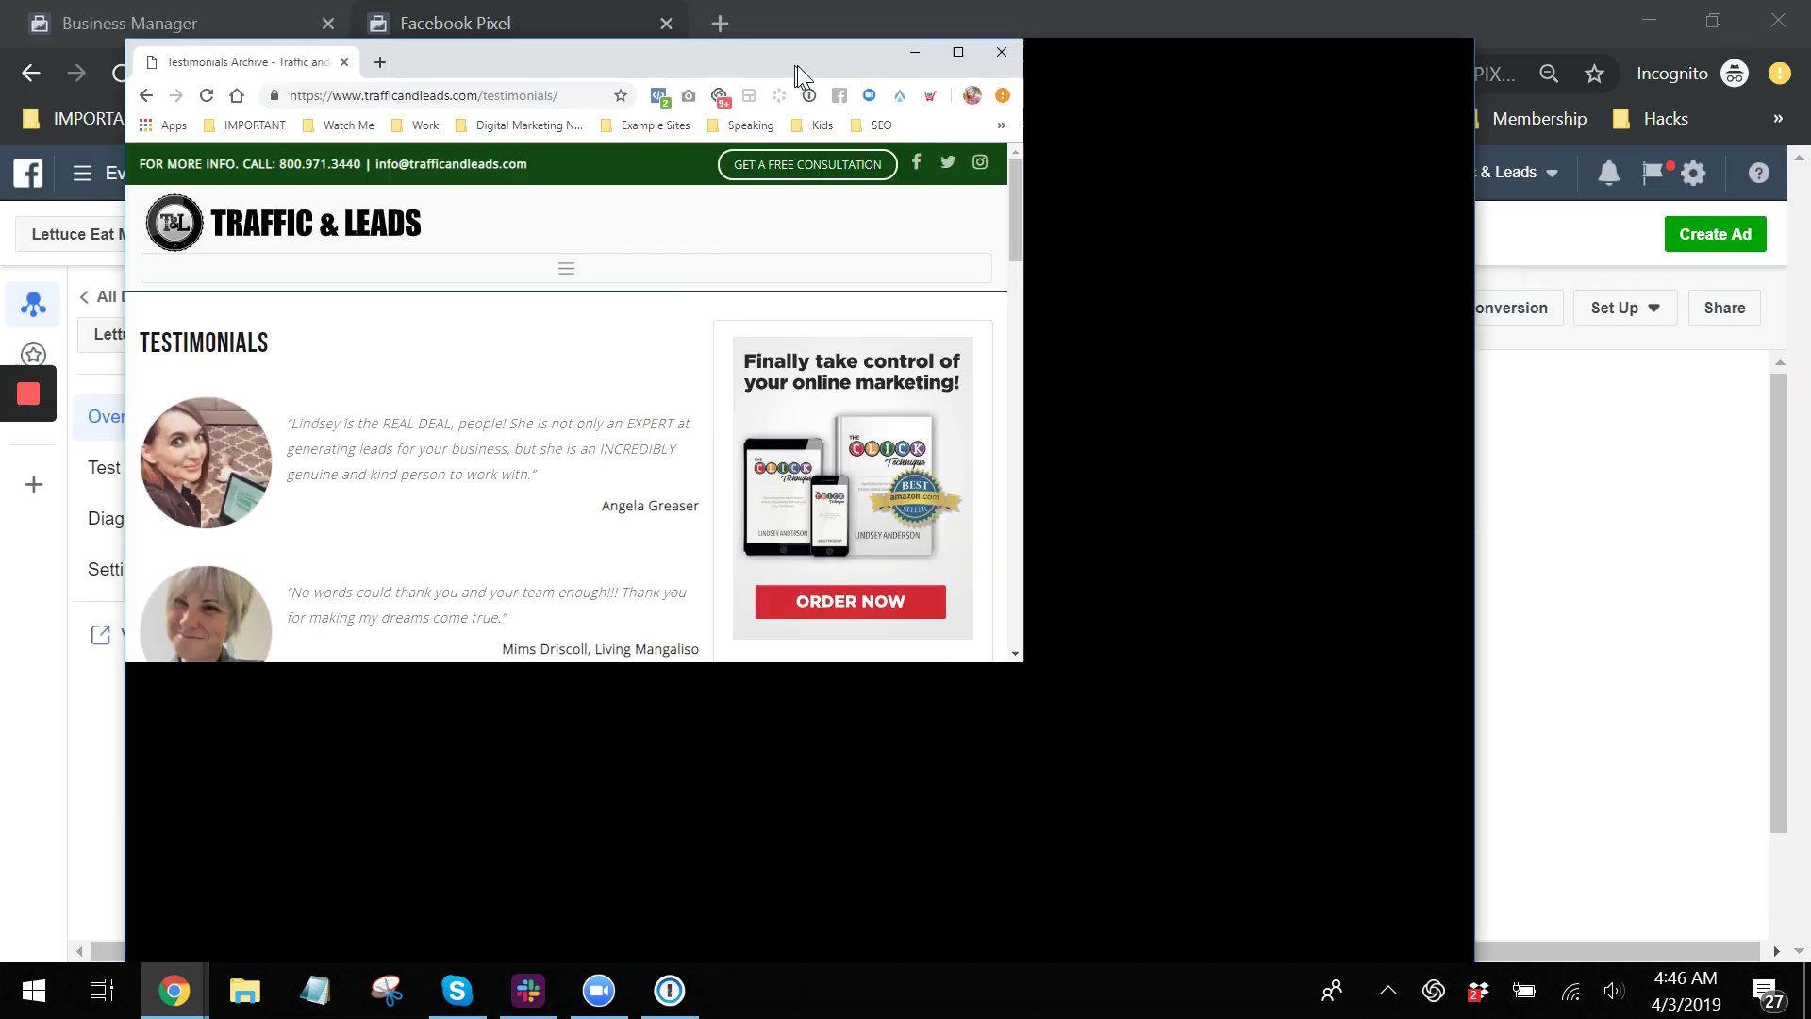
pyautogui.click(932, 125)
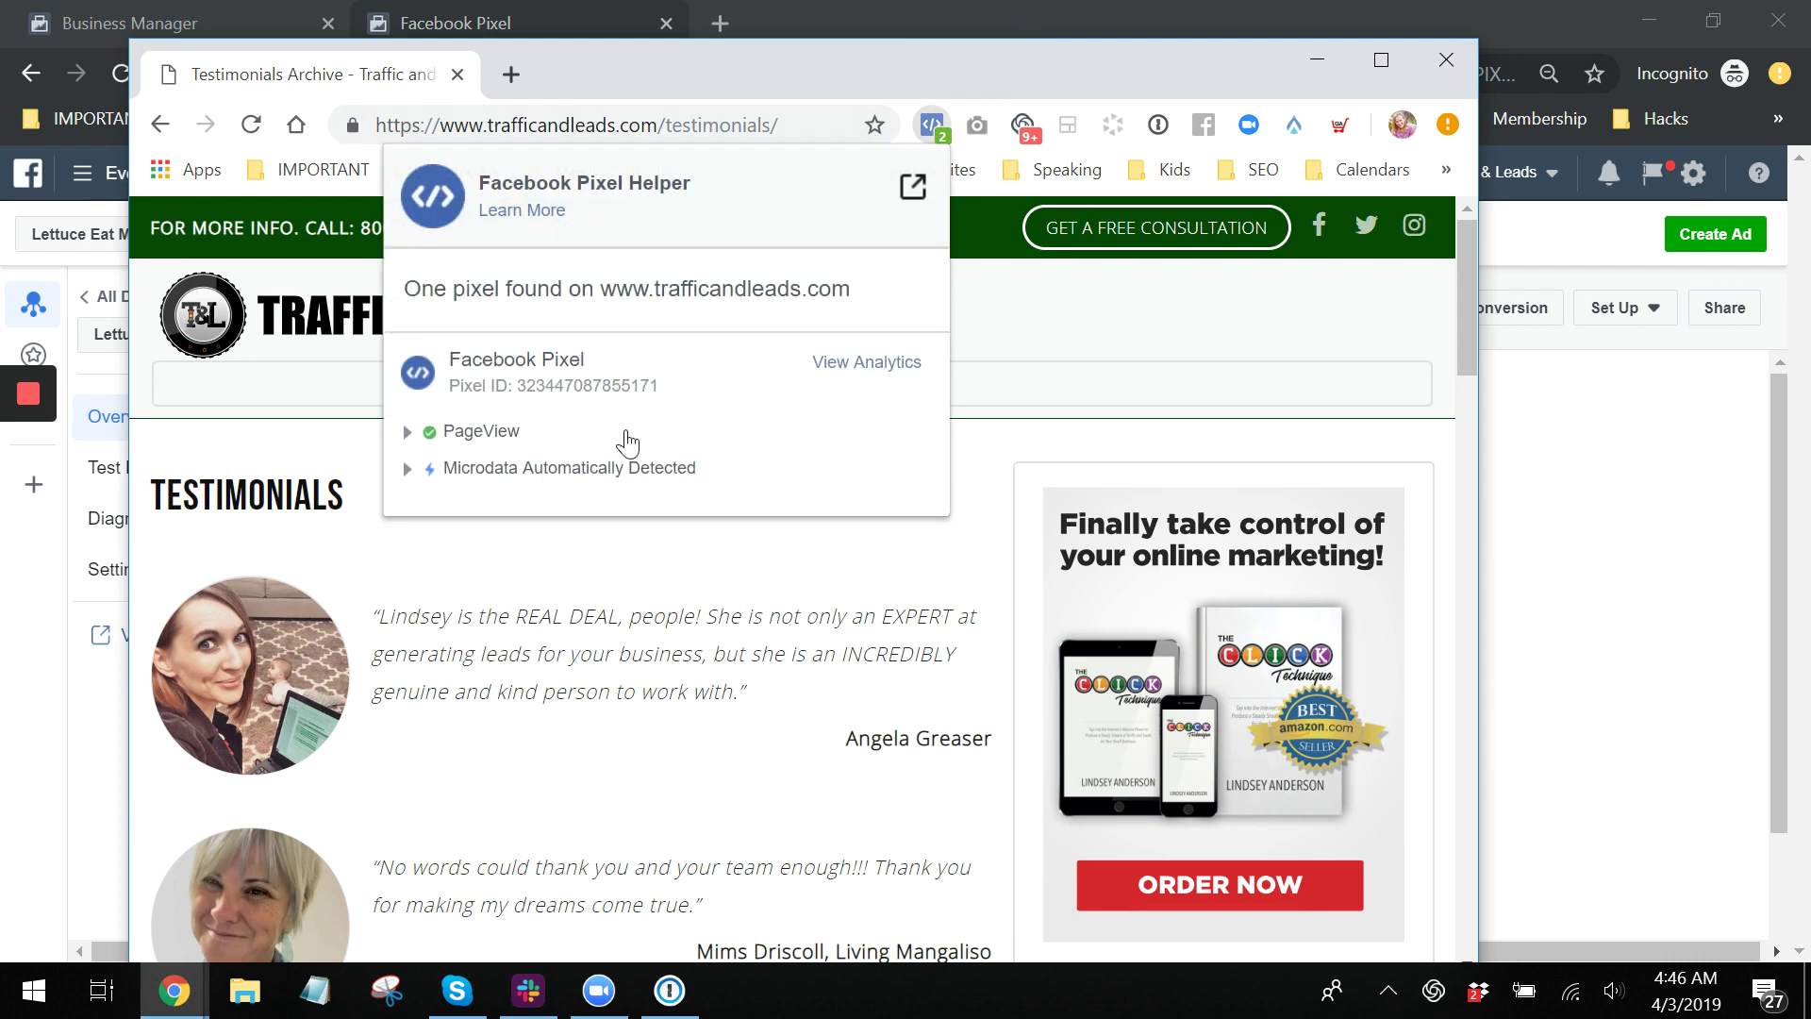
pyautogui.click(1321, 62)
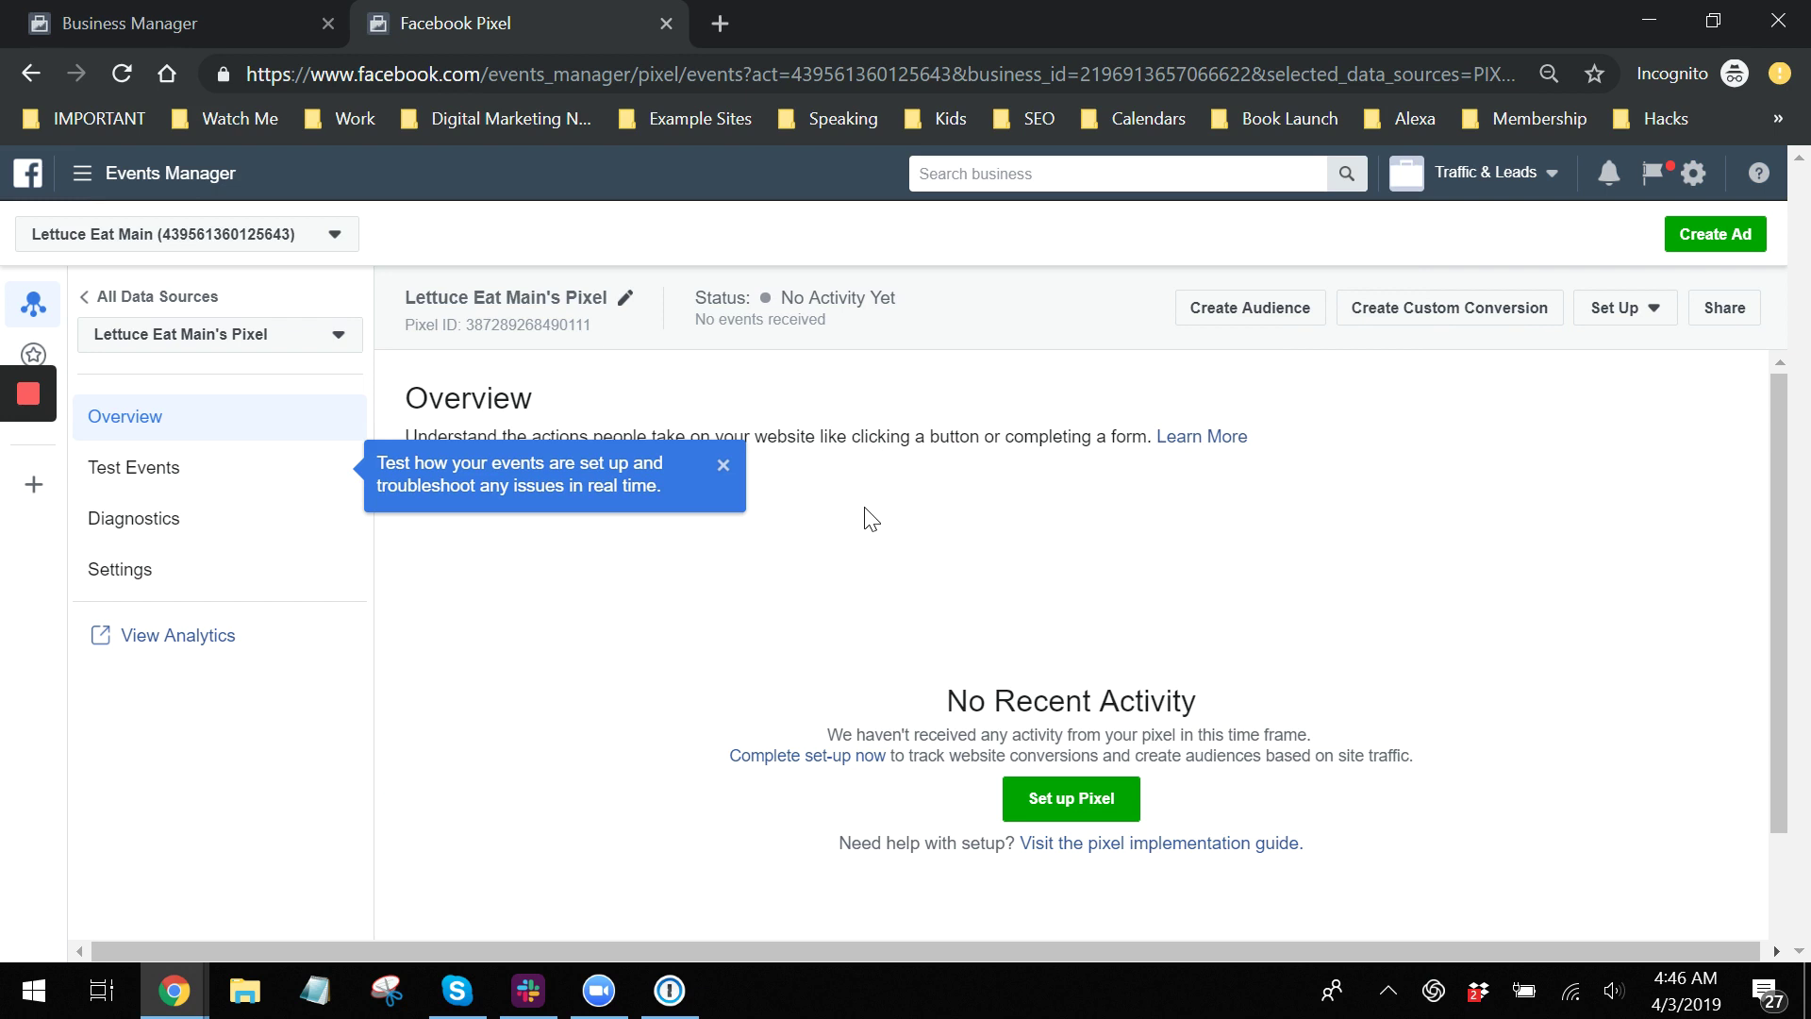
pyautogui.moveTo(31, 420)
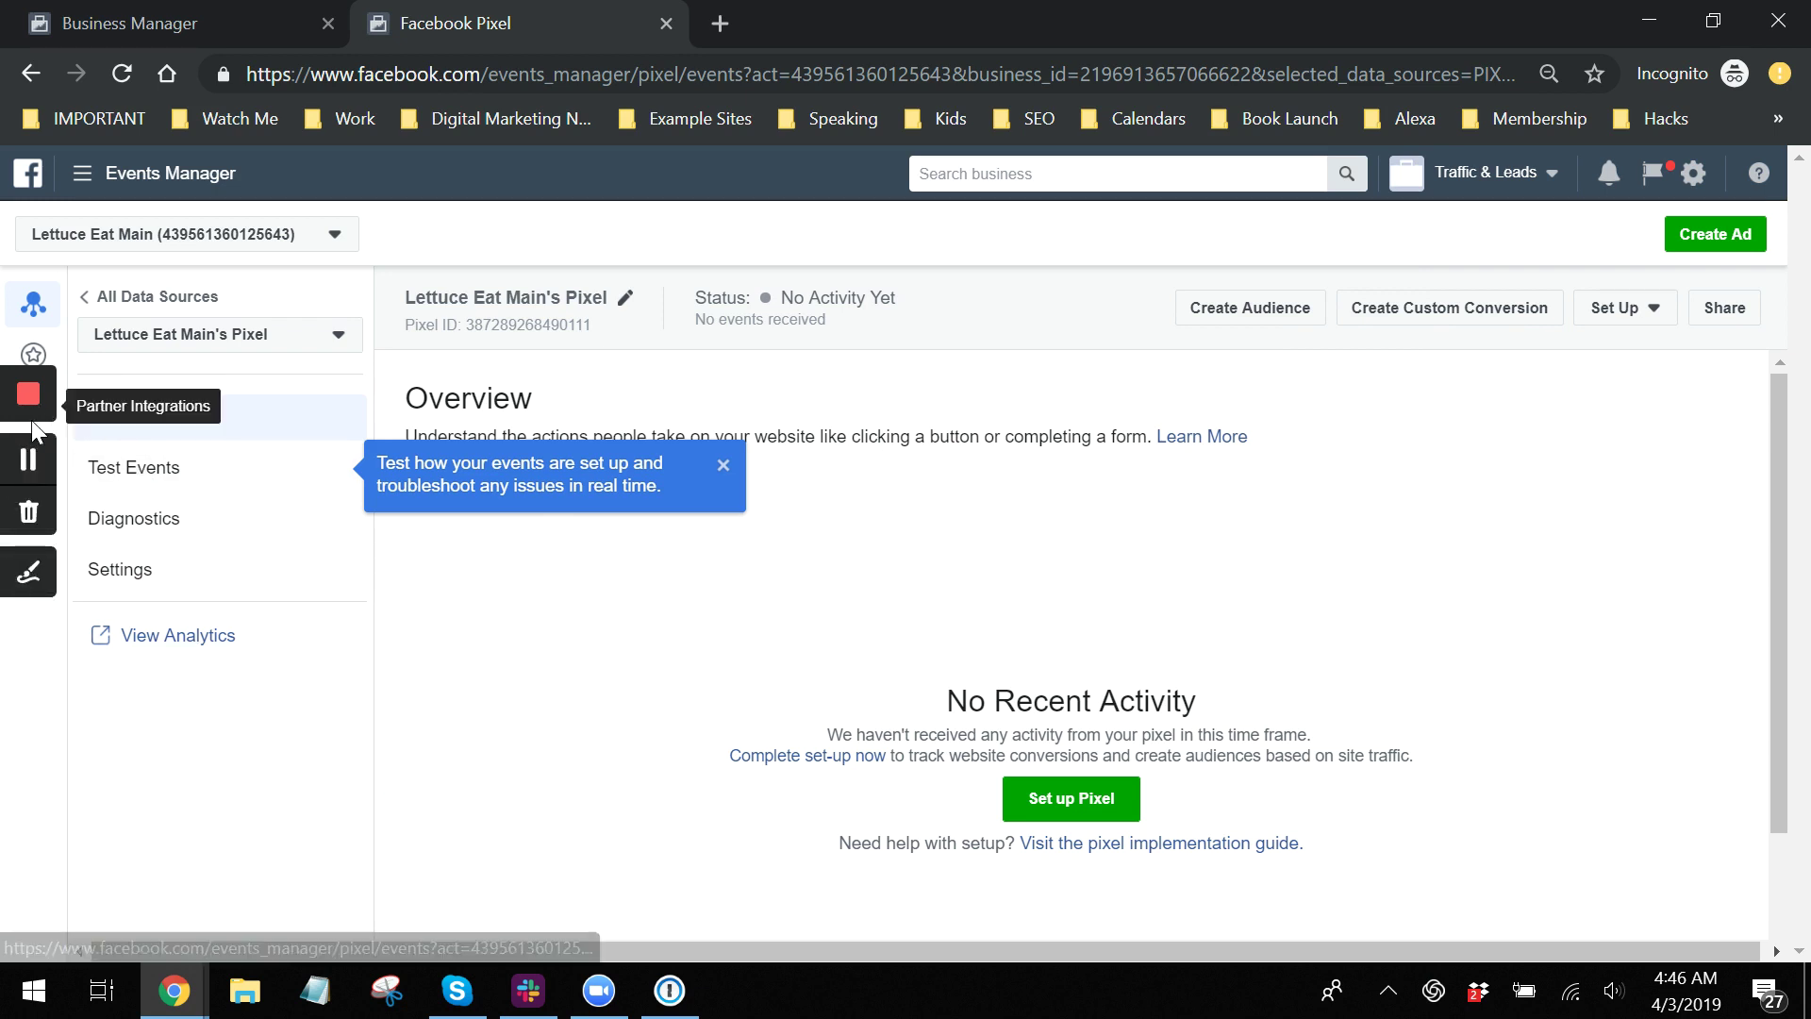